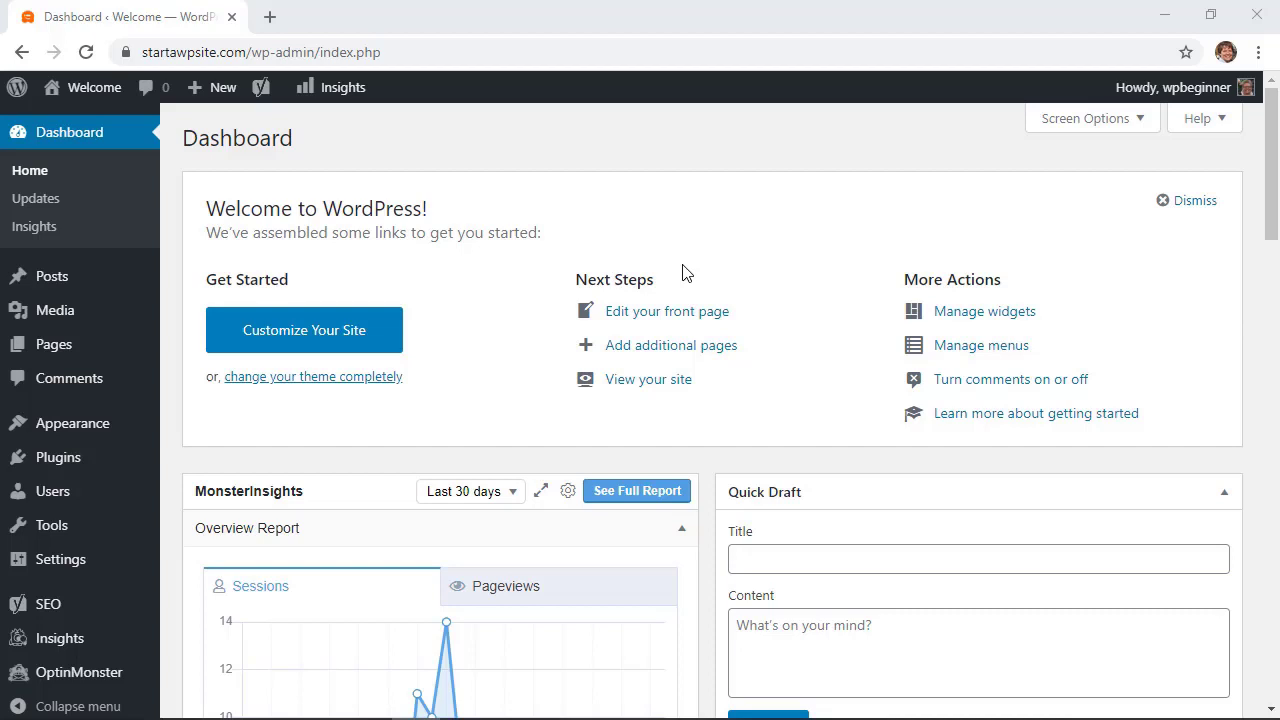
Search plugins for 'wpforms', then install and activate the WPForms contact form plugin
scroll(683, 273, "down", 1)
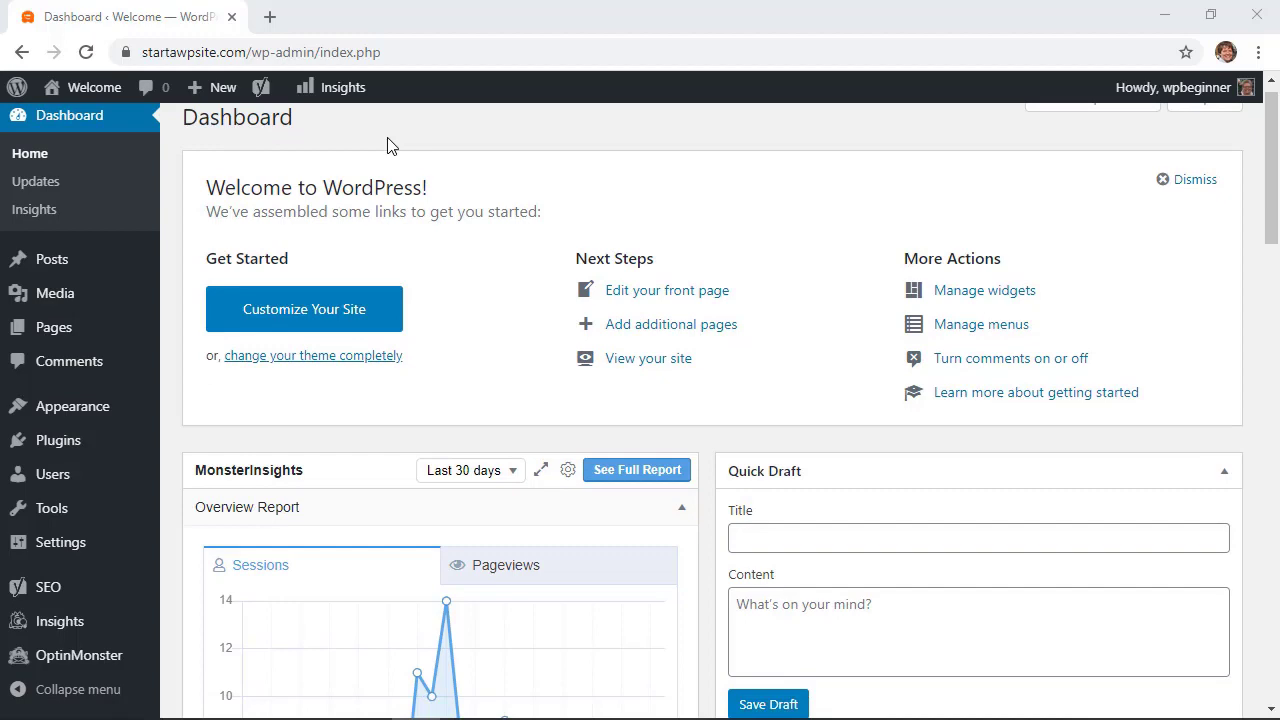
mouse_move(69, 446)
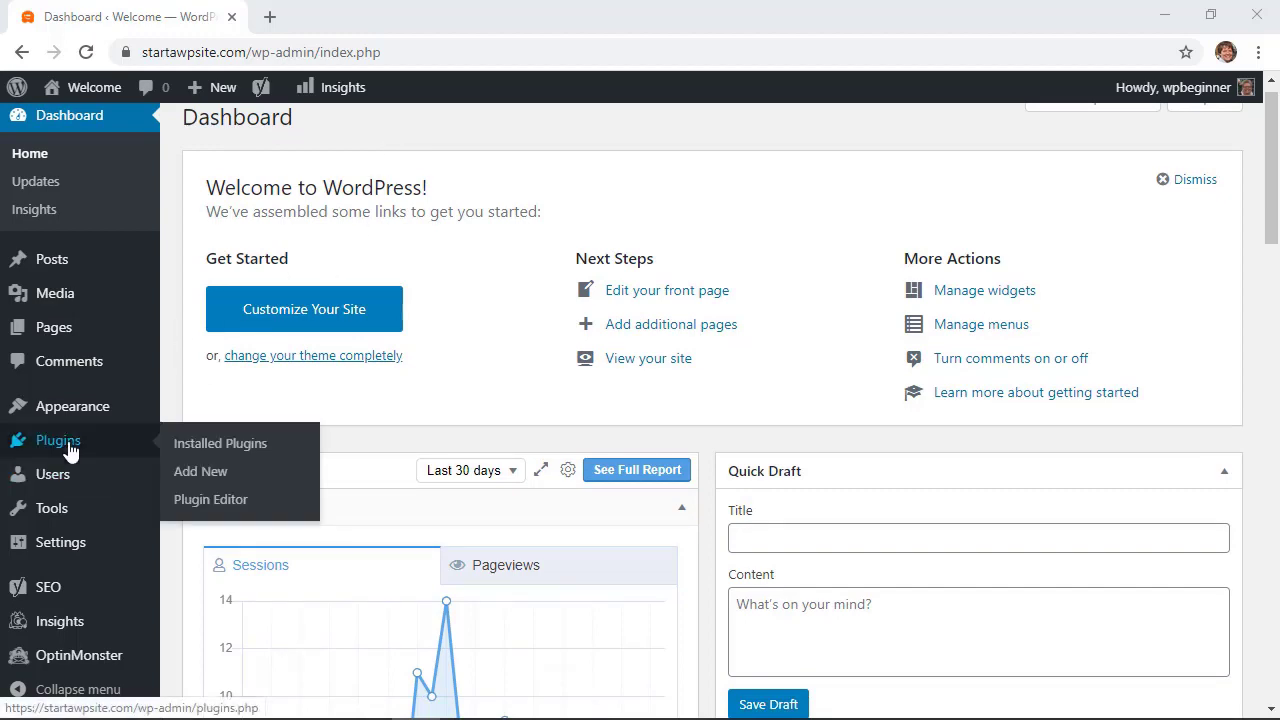
left_click(205, 475)
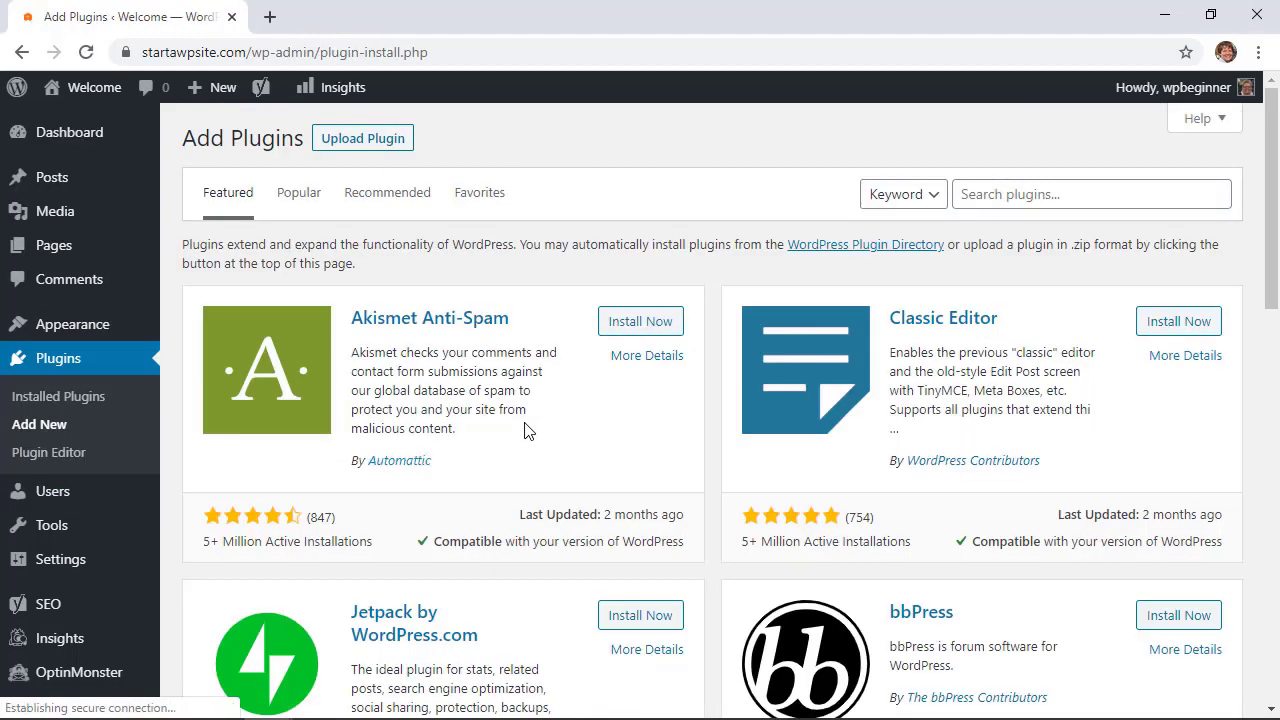
left_click(1052, 203)
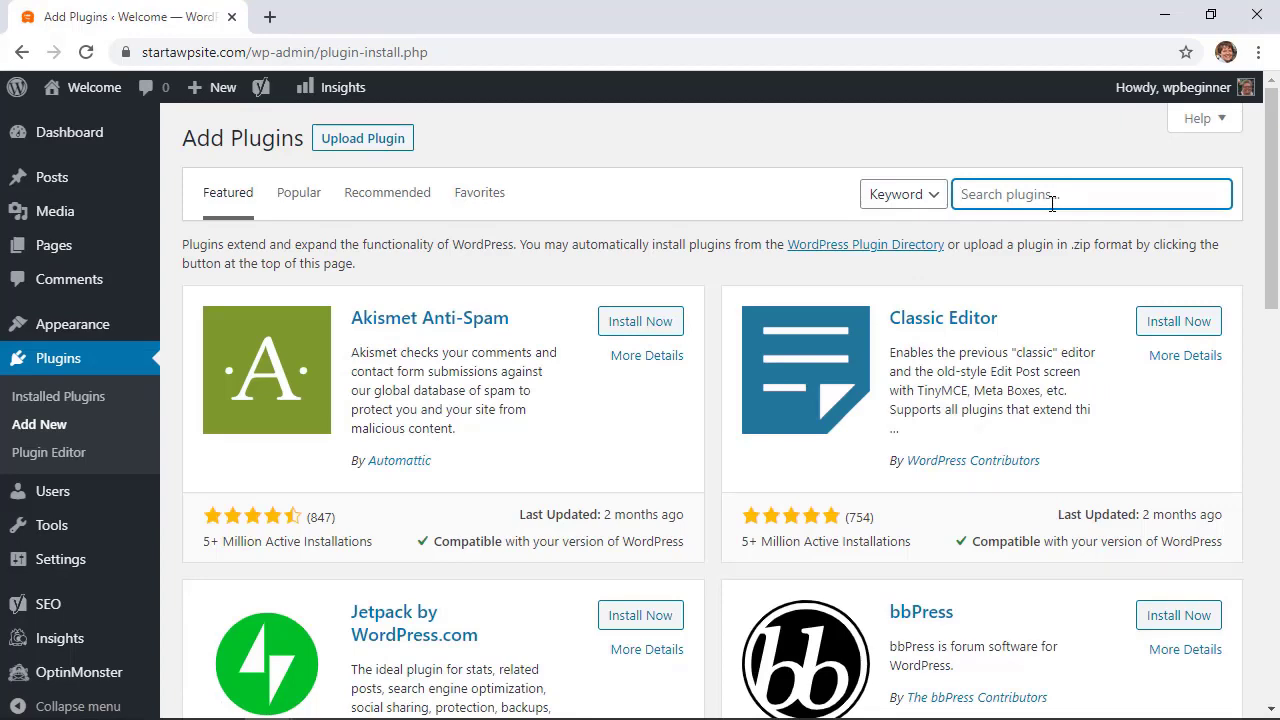
type("wpforms")
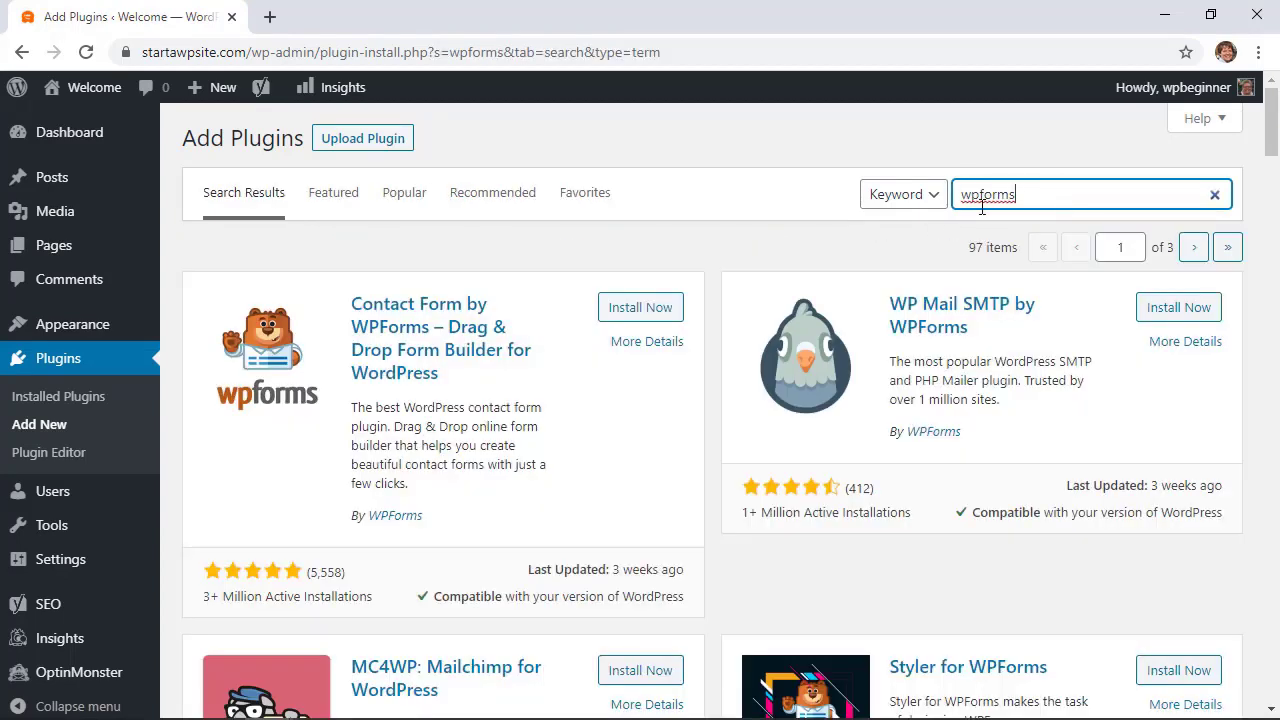
left_click(623, 308)
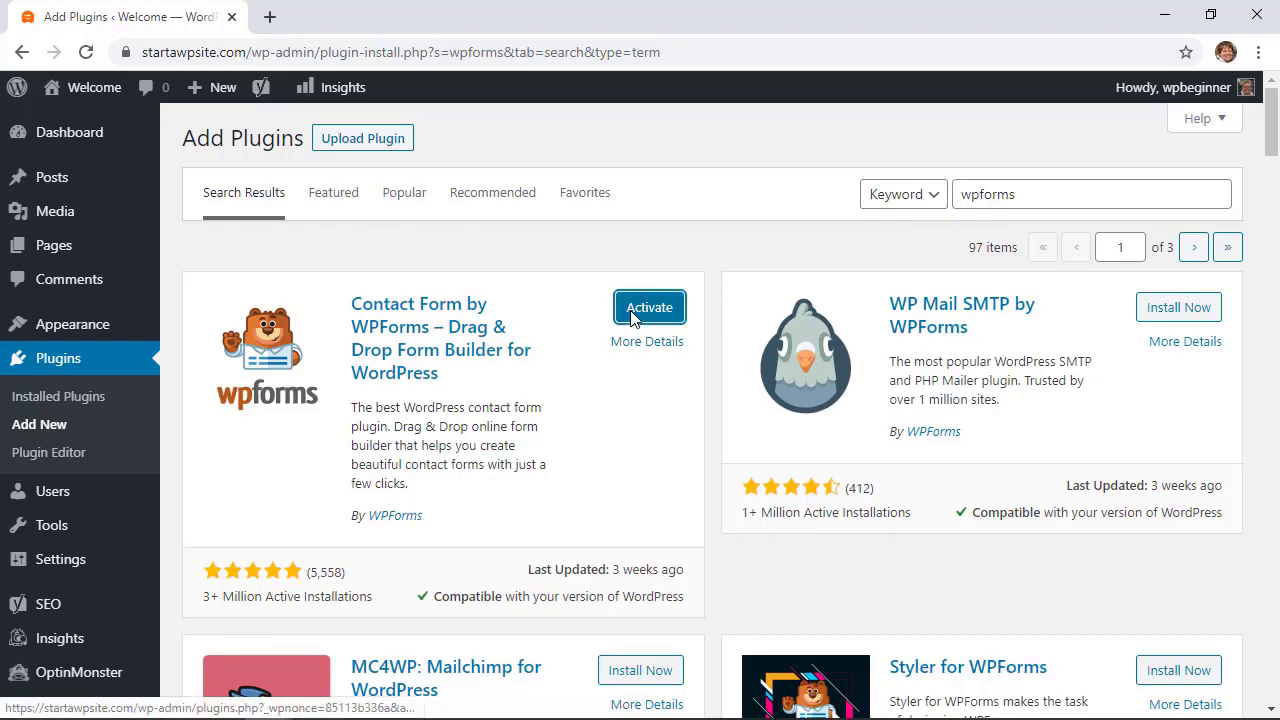
left_click(646, 312)
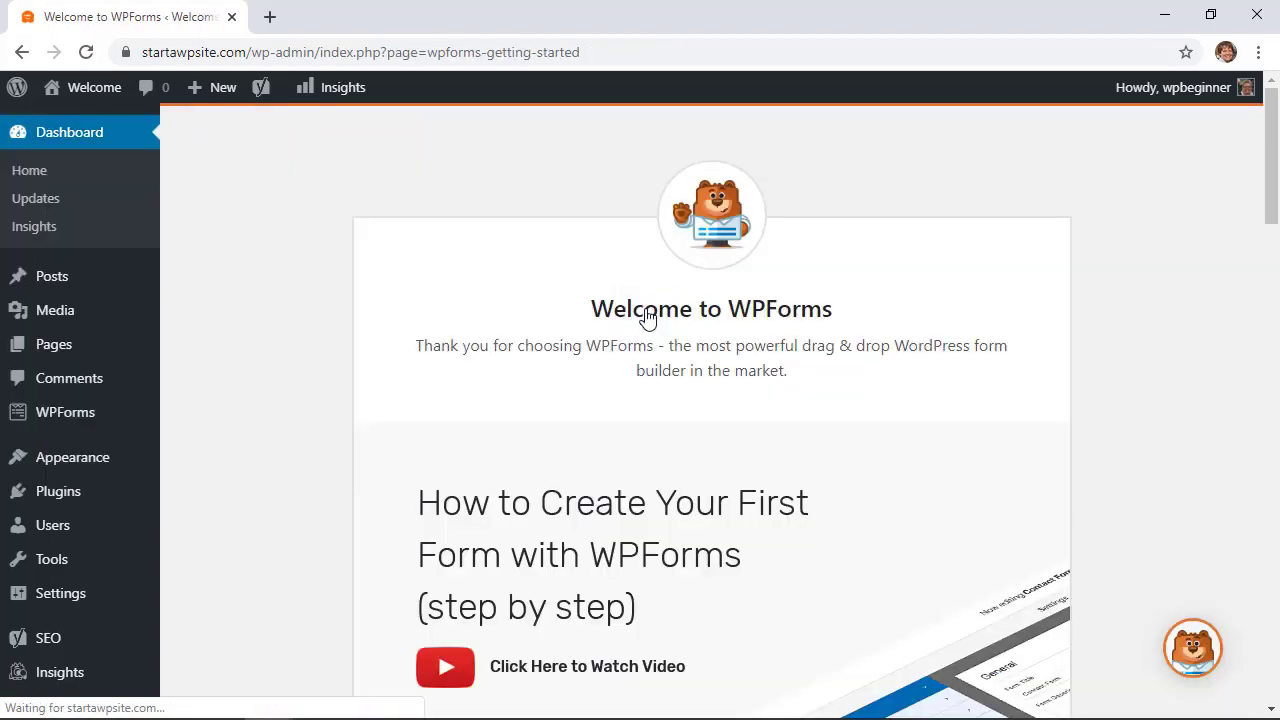
scroll(255, 325, "down", 3)
scroll(255, 325, "down", 2)
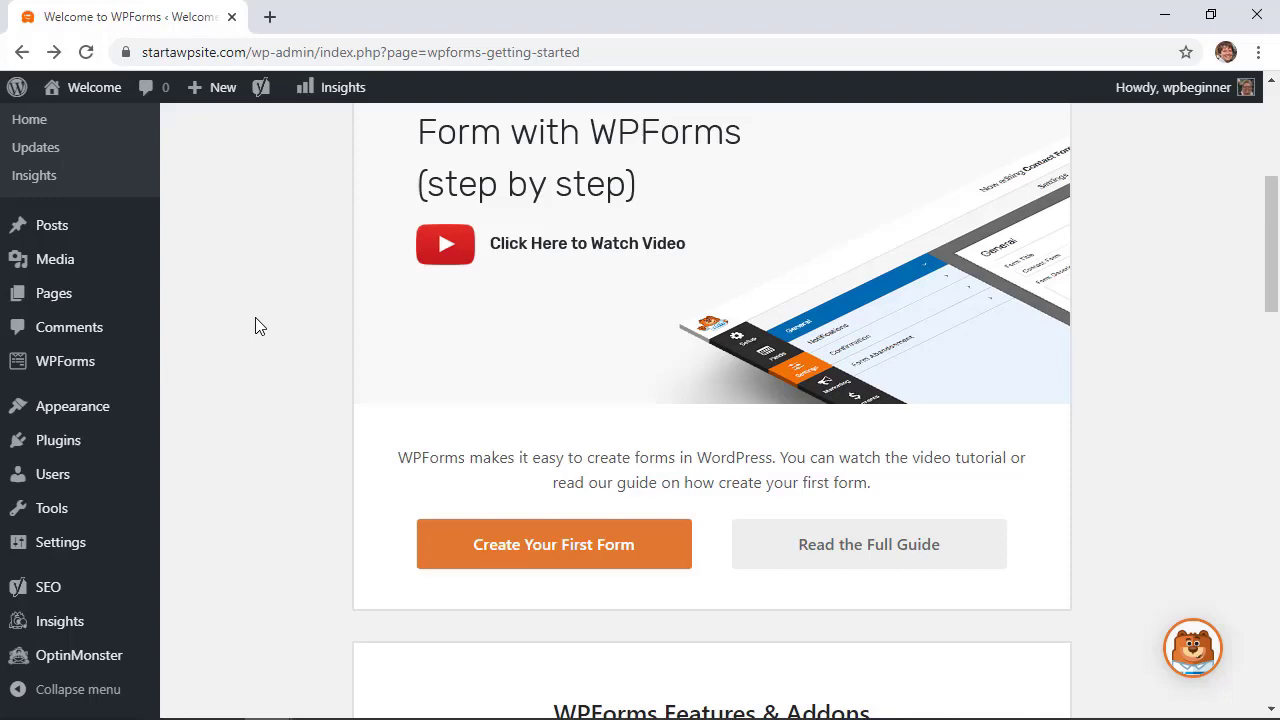
scroll(255, 325, "up", 3)
scroll(255, 325, "down", 3)
scroll(255, 325, "down", 3)
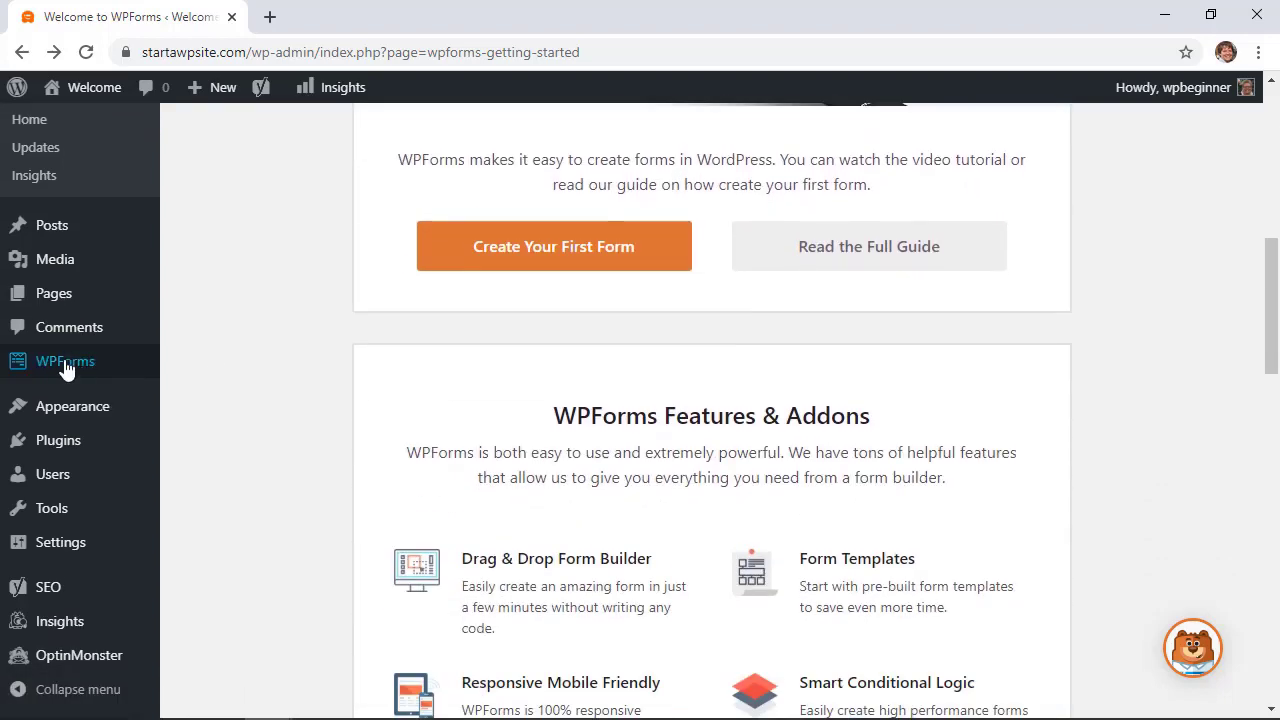
mouse_move(56, 372)
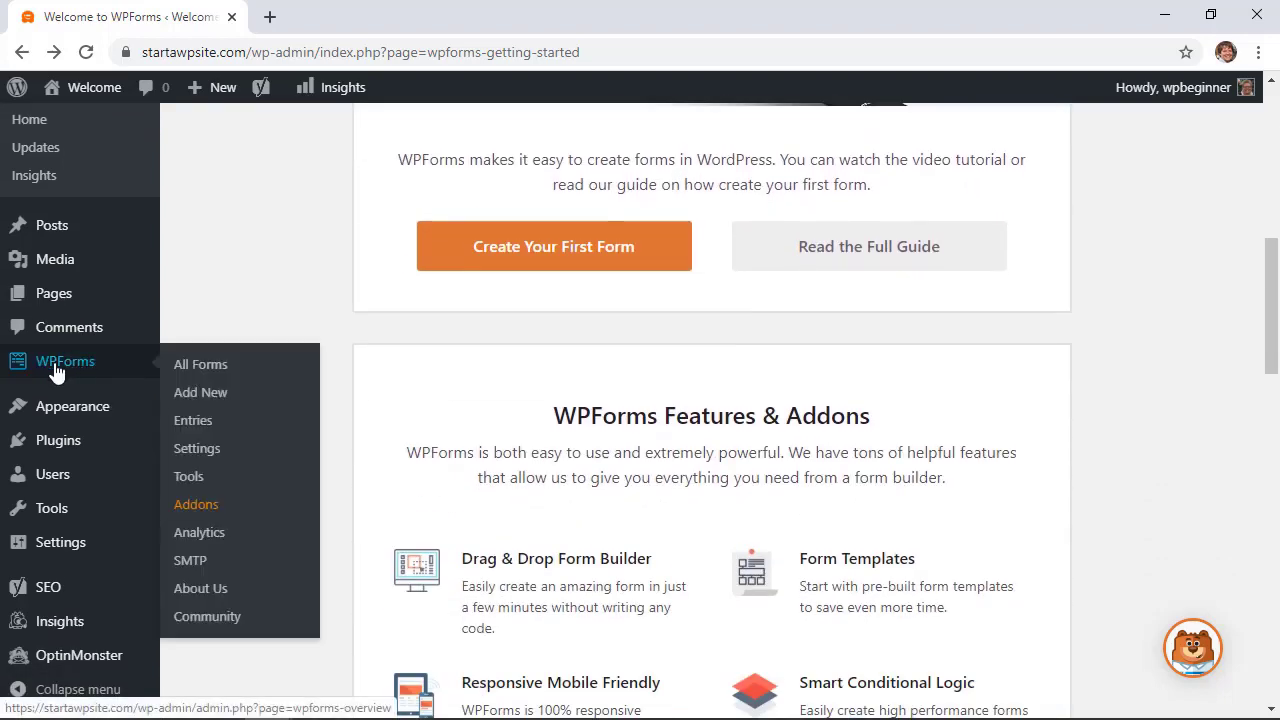
Start a new WPForms form from the Simple Contact Form template
left_click(213, 402)
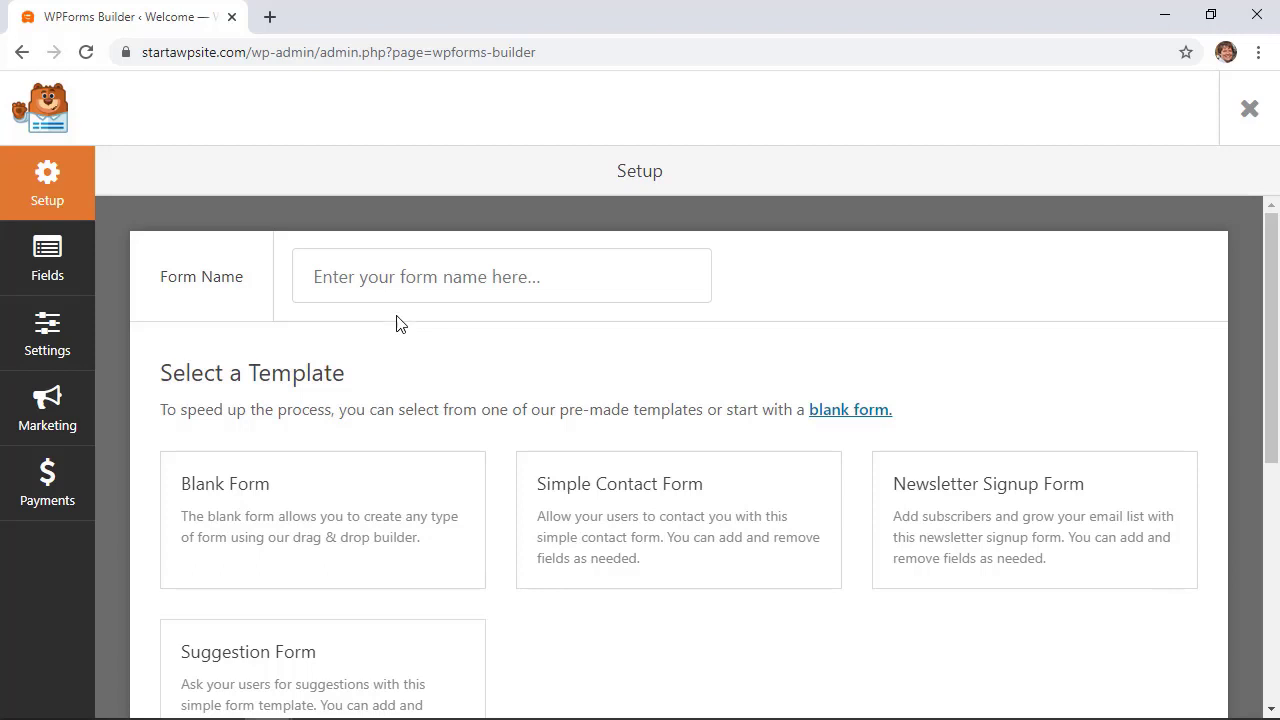
scroll(480, 357, "down", 1)
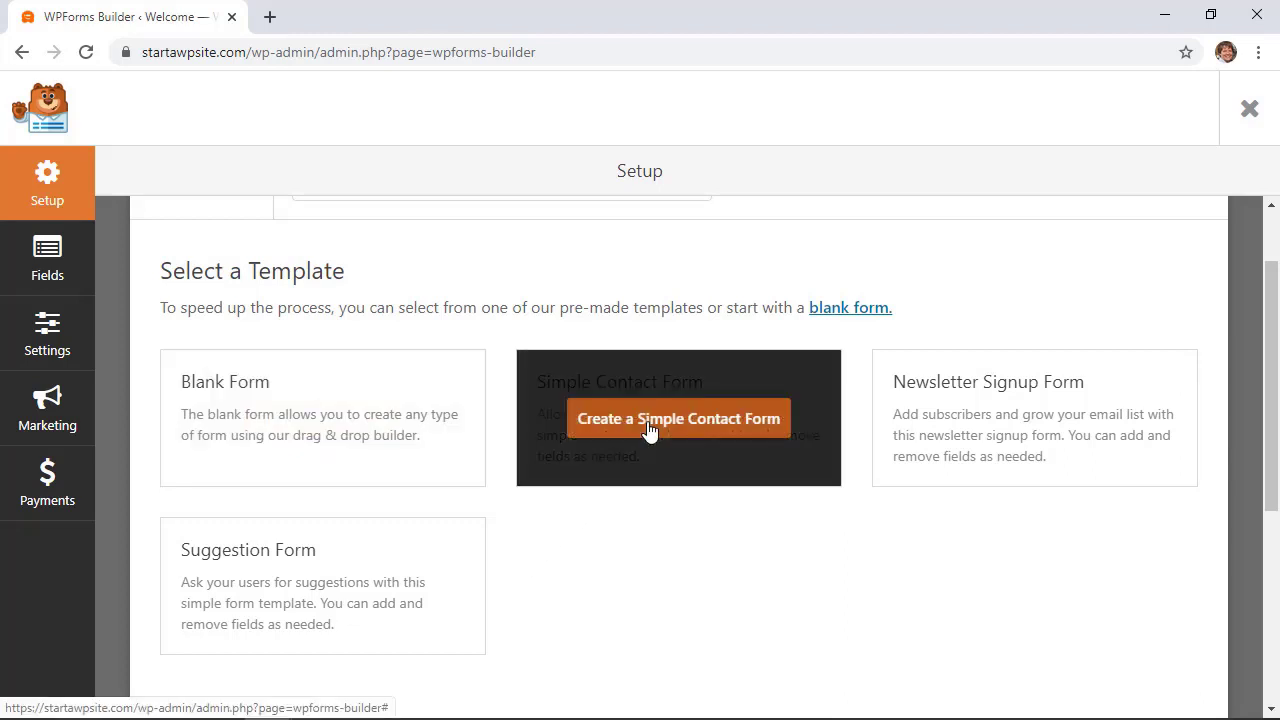
left_click(648, 425)
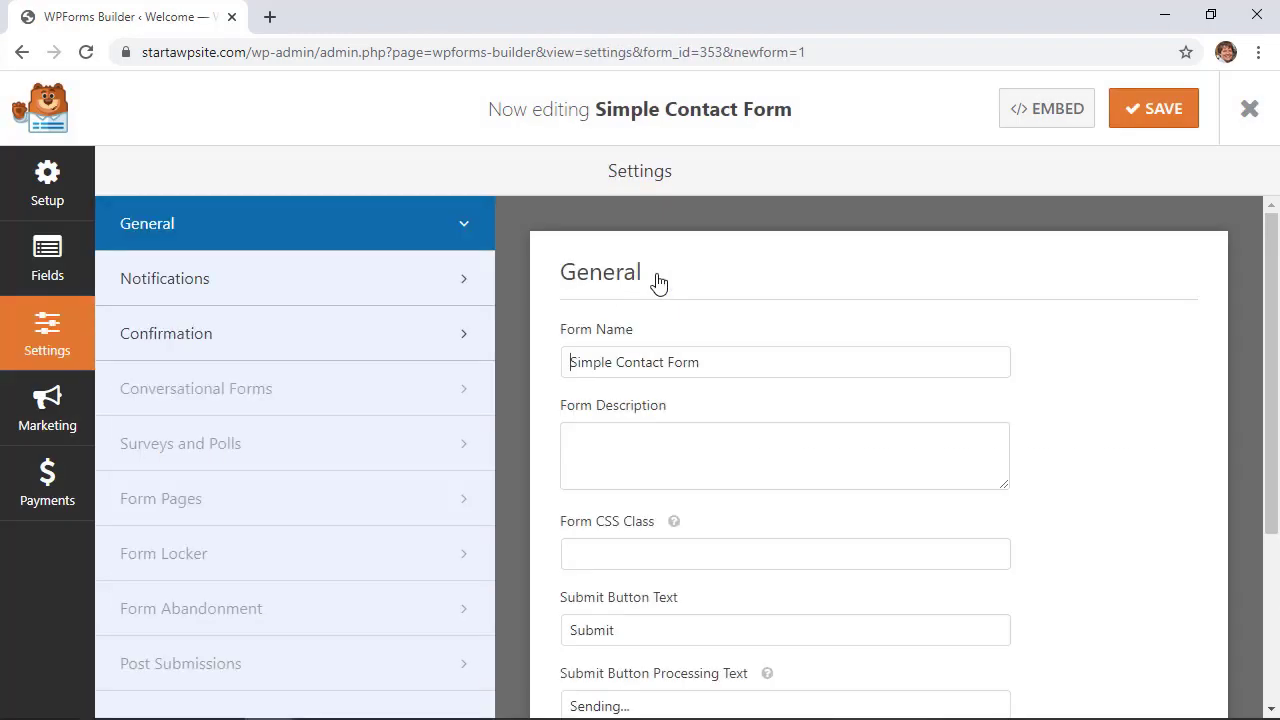
Rename the form to 'Employee Form' and save it
left_click_drag(700, 362, 558, 372)
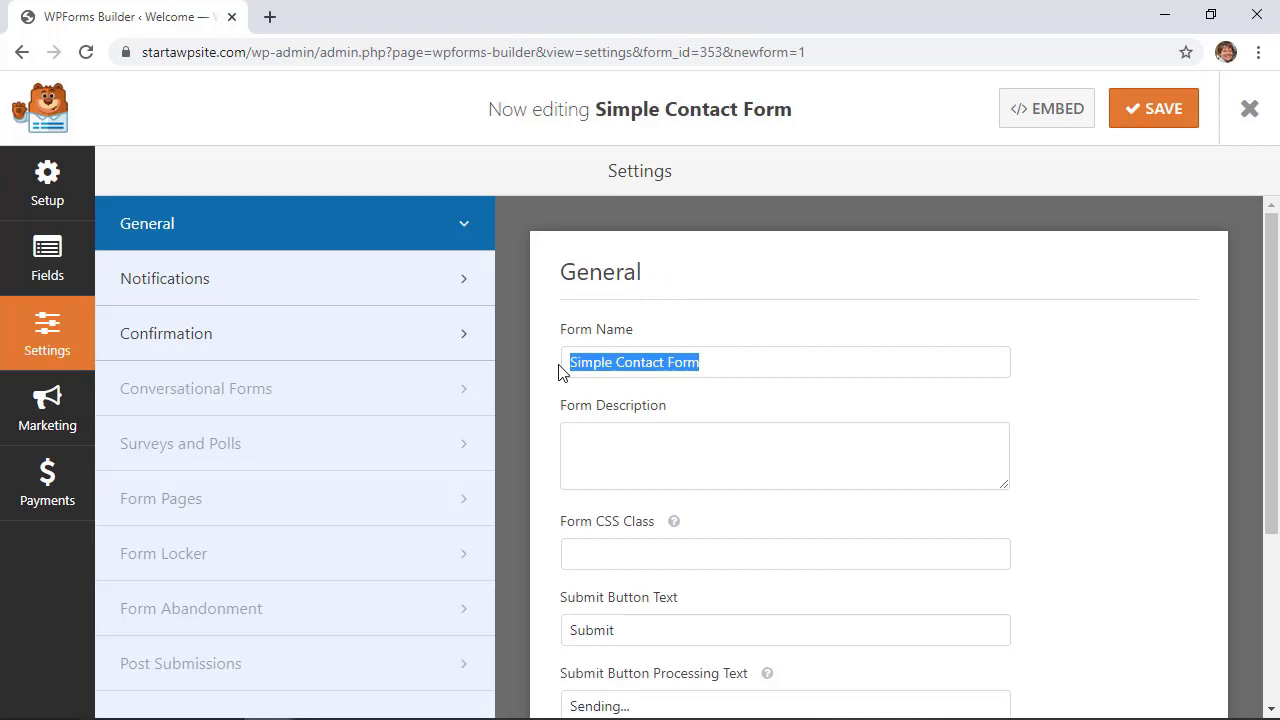
type("Employee Form")
scroll(637, 371, "down", 3)
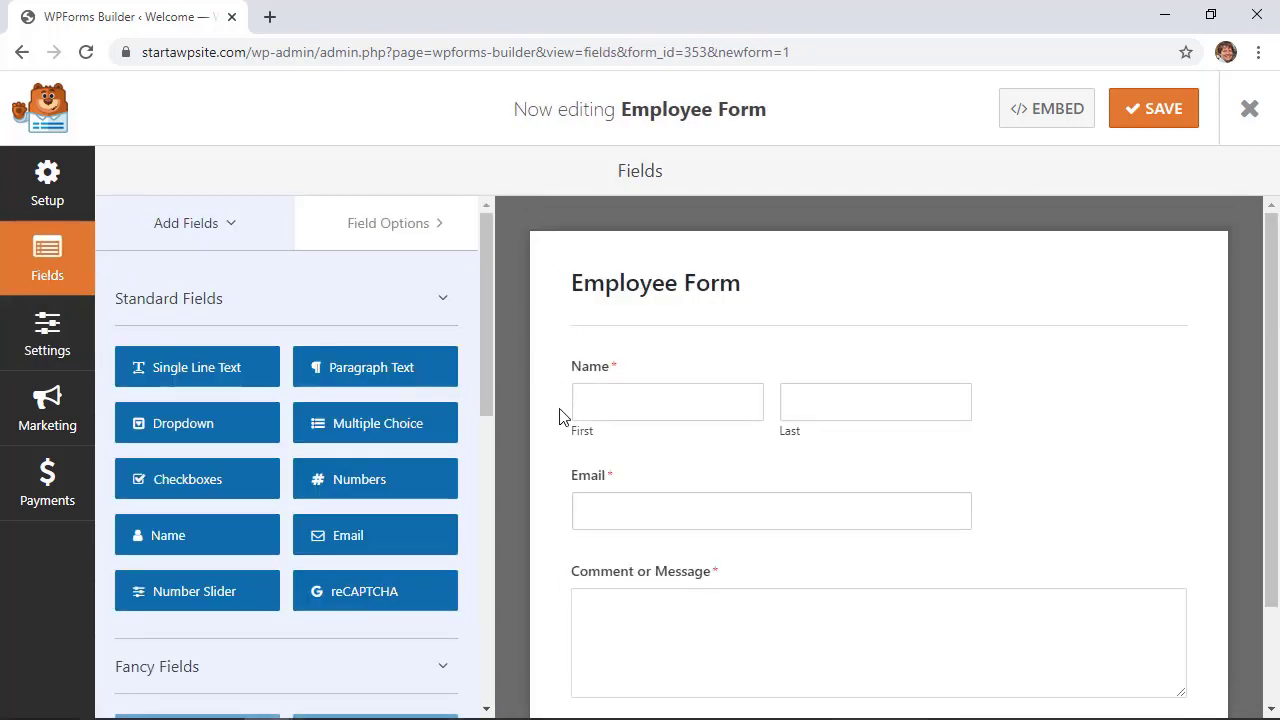
scroll(563, 417, "down", 1)
scroll(561, 417, "up", 1)
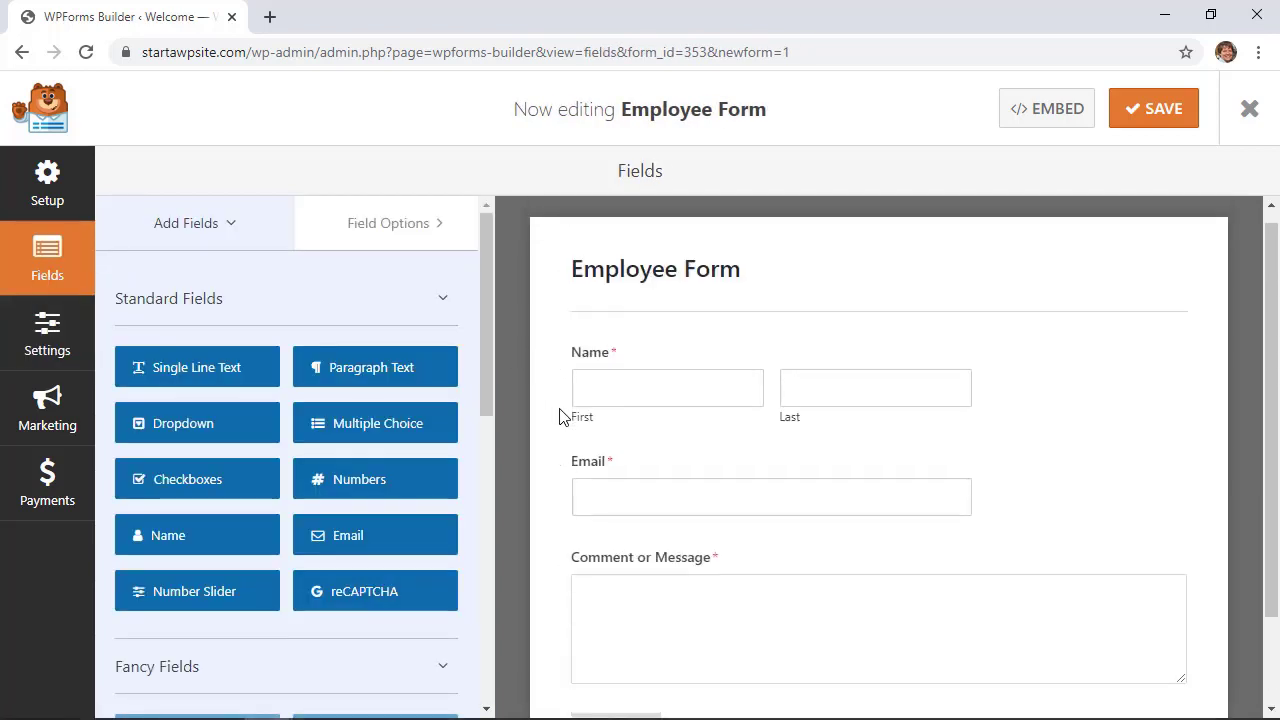
scroll(560, 417, "down", 1)
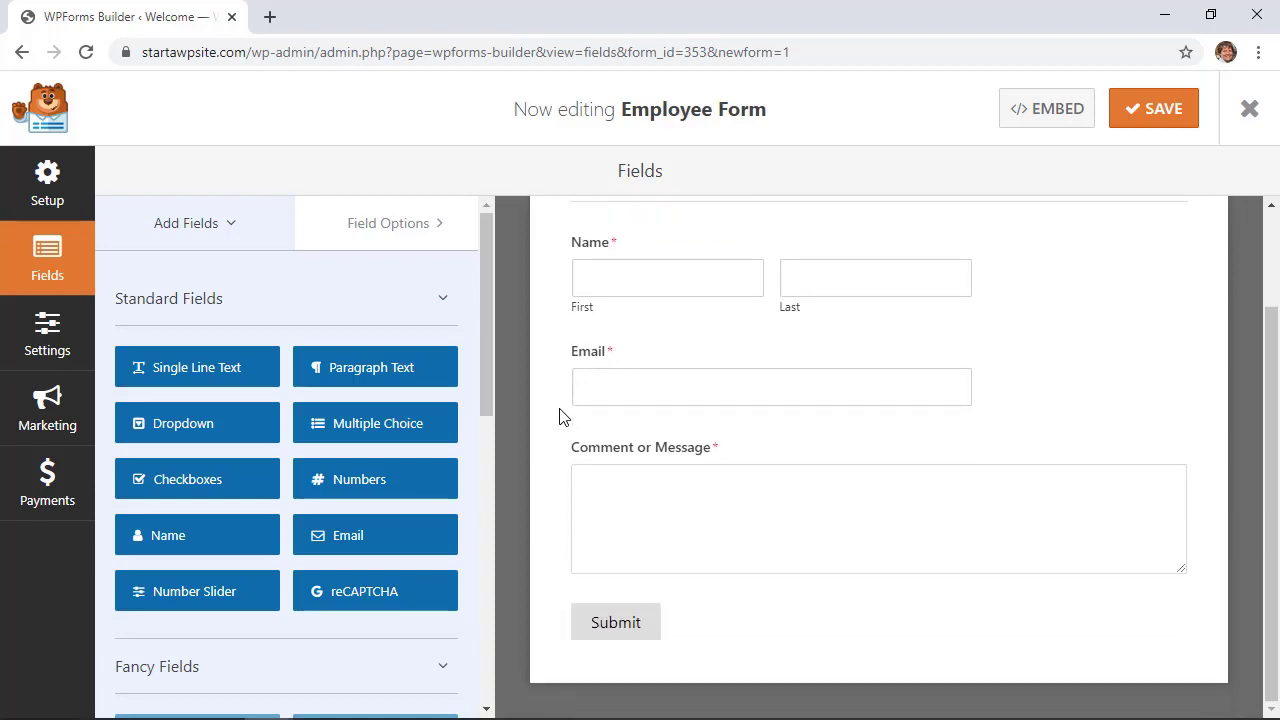
scroll(560, 417, "up", 1)
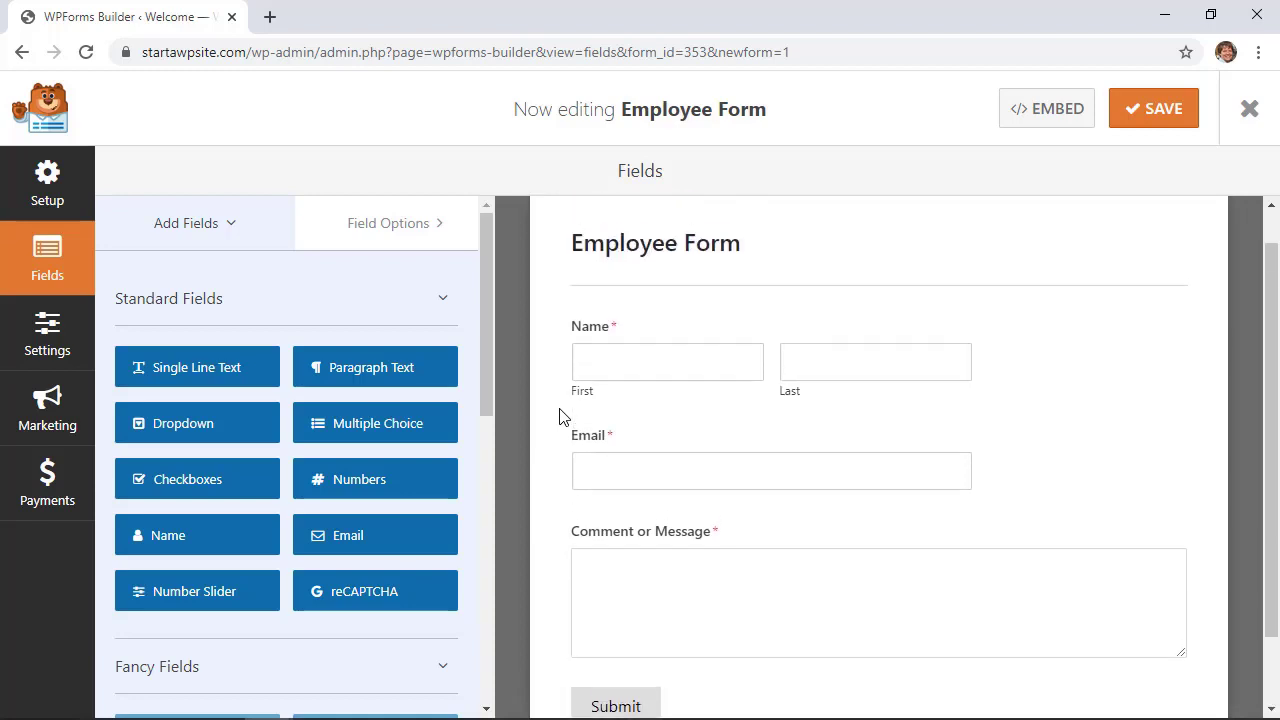
left_click(1145, 122)
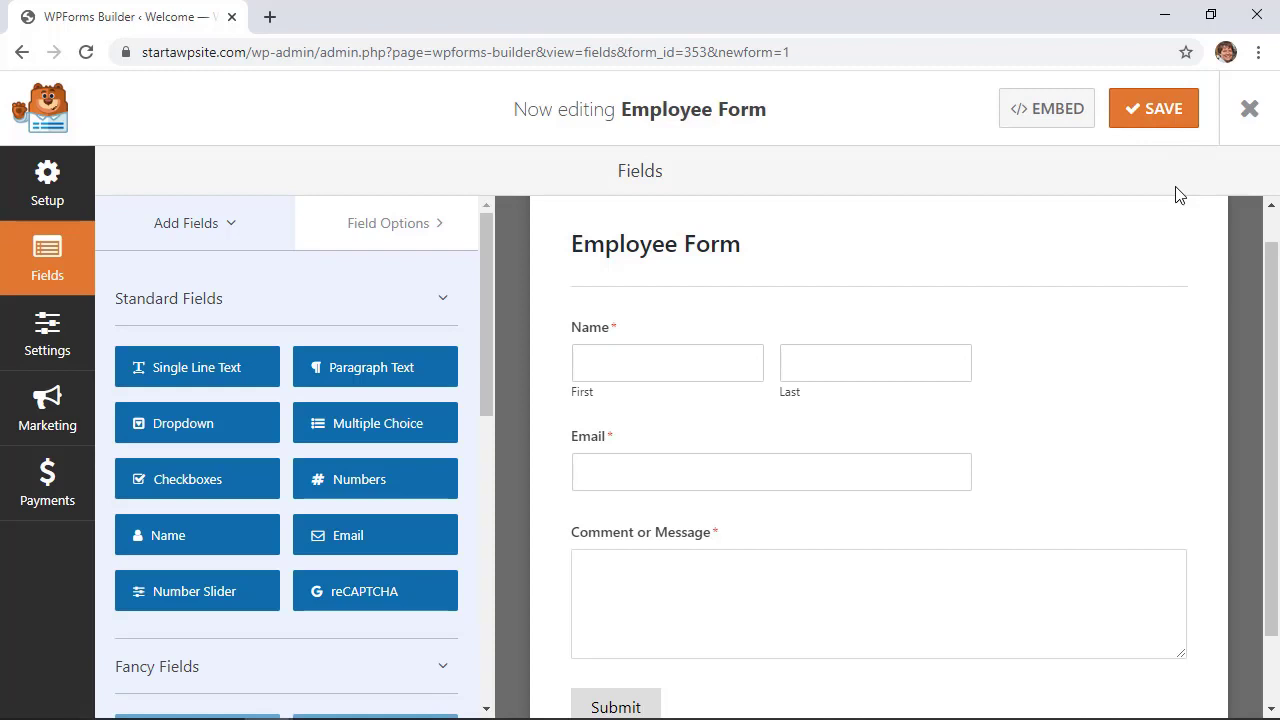
Close the form builder and start a new post titled 'Employee Form'
left_click(1254, 116)
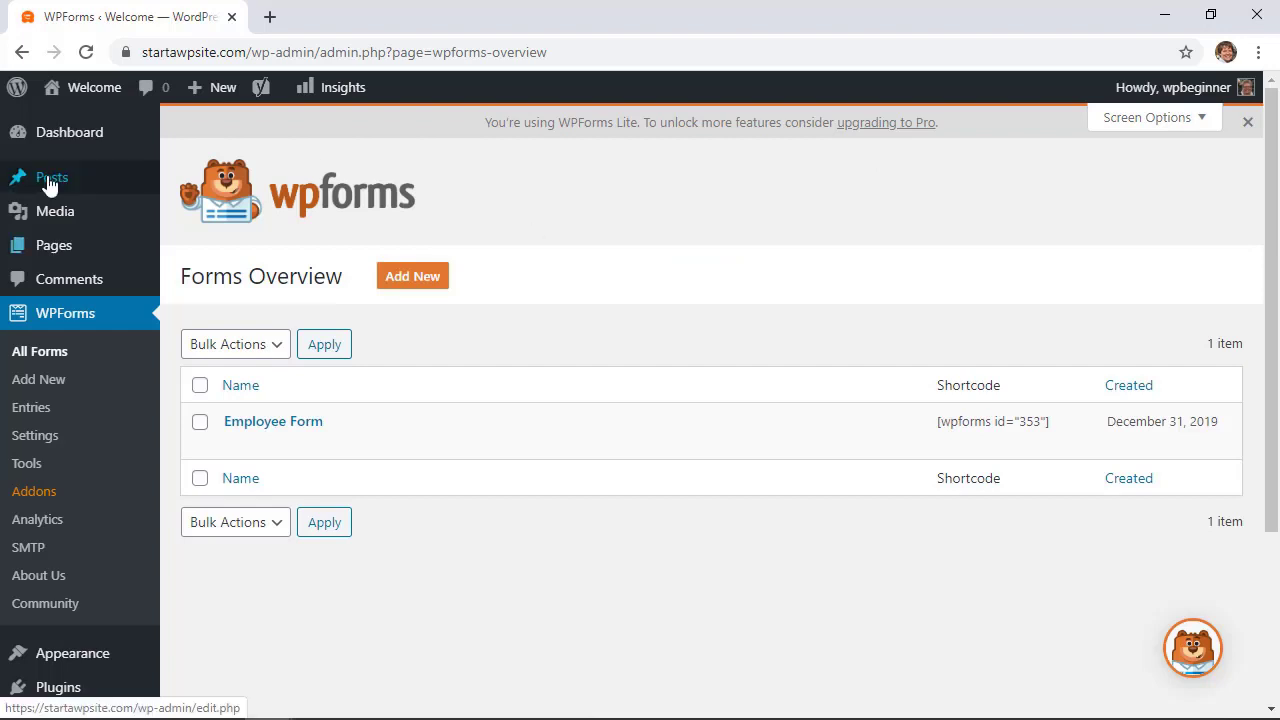
mouse_move(134, 186)
left_click(208, 209)
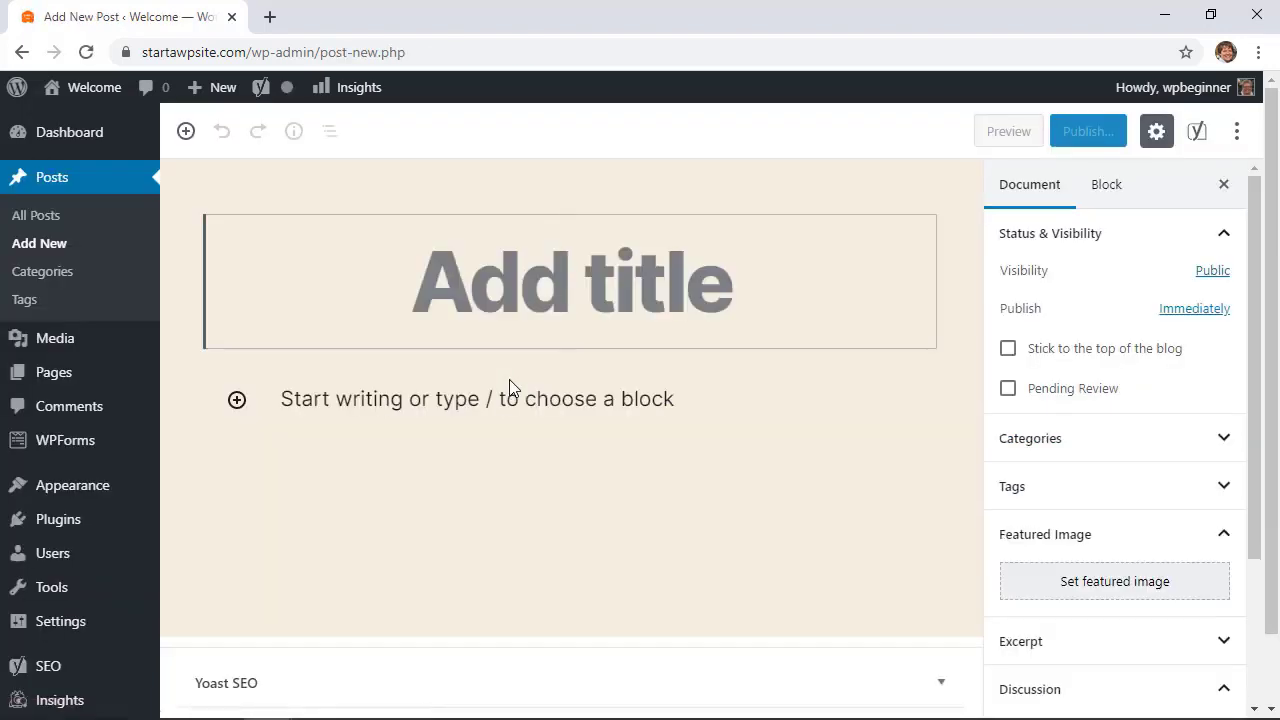
type("Employee Form")
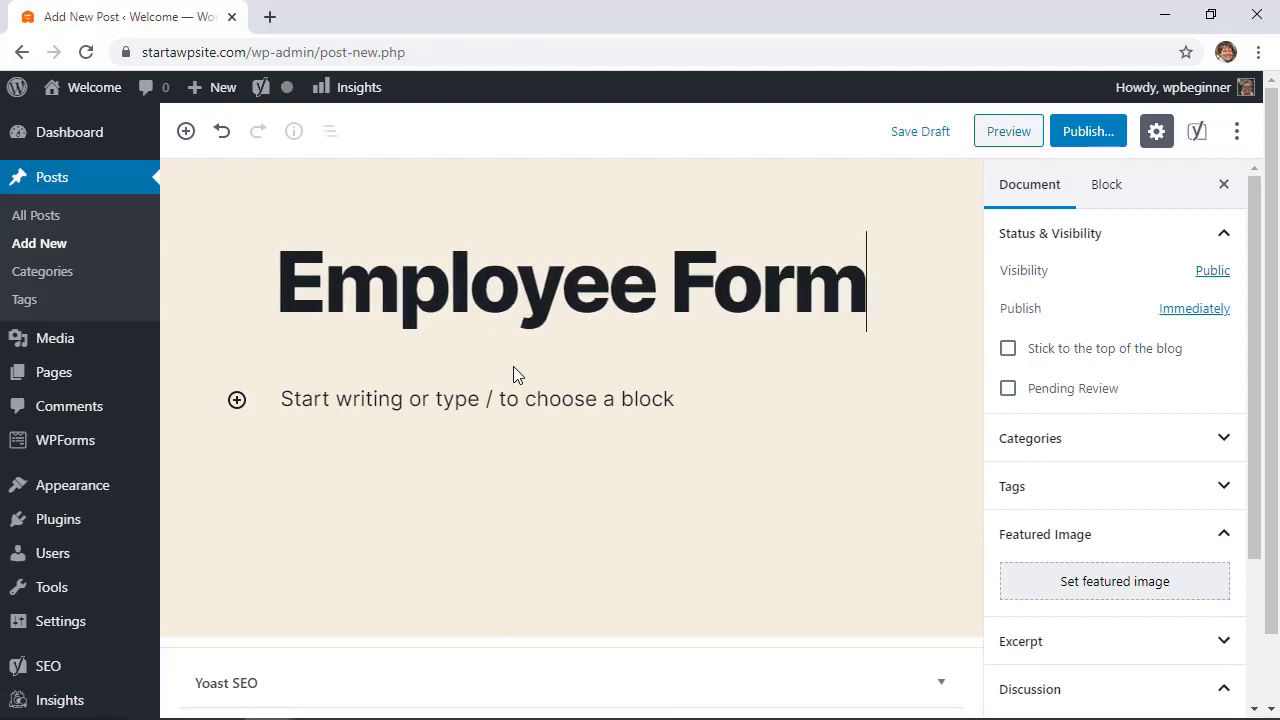
Insert a WPForms block and set it to show the Employee Form
left_click(234, 404)
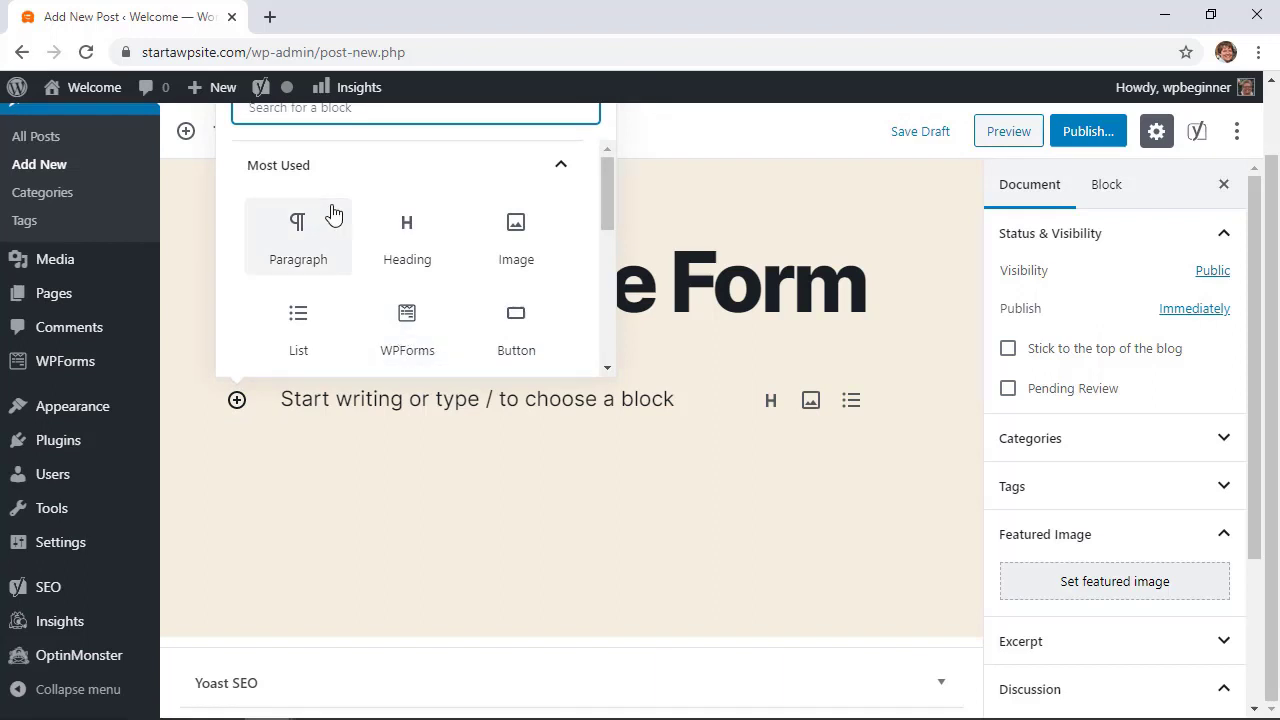
type("wpfo")
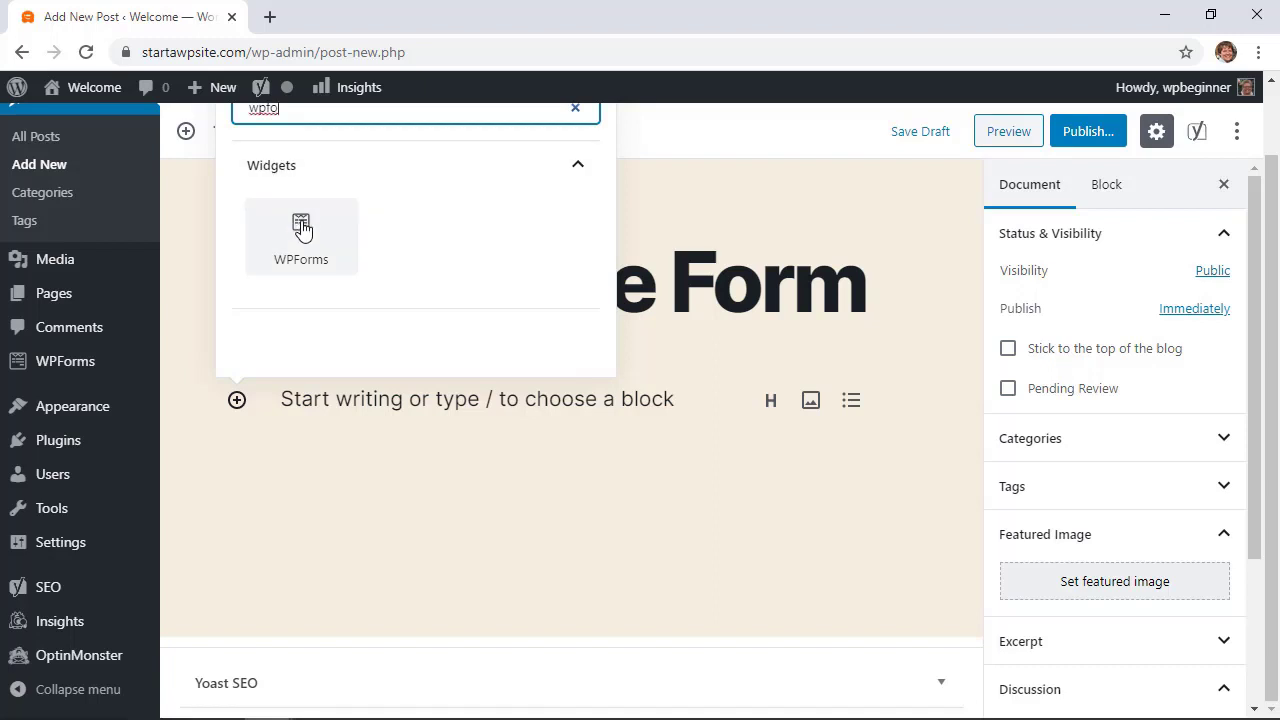
left_click(295, 233)
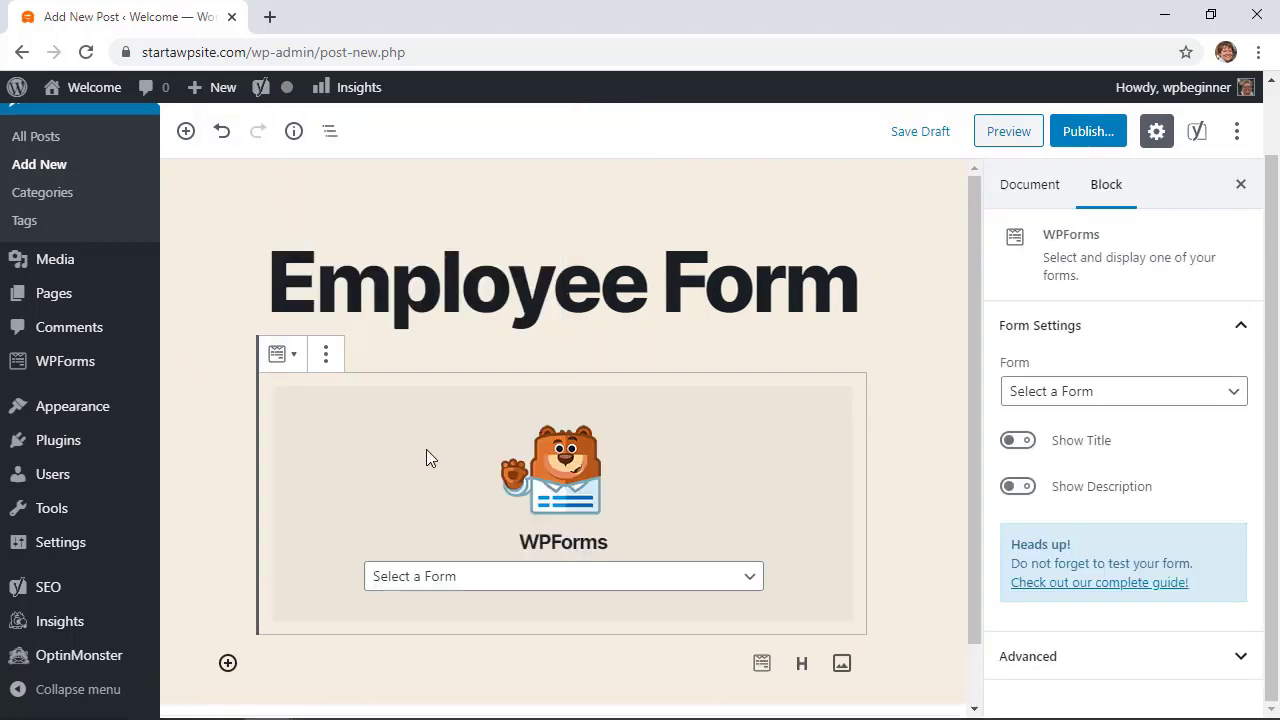
scroll(534, 499, "down", 1)
left_click(588, 521)
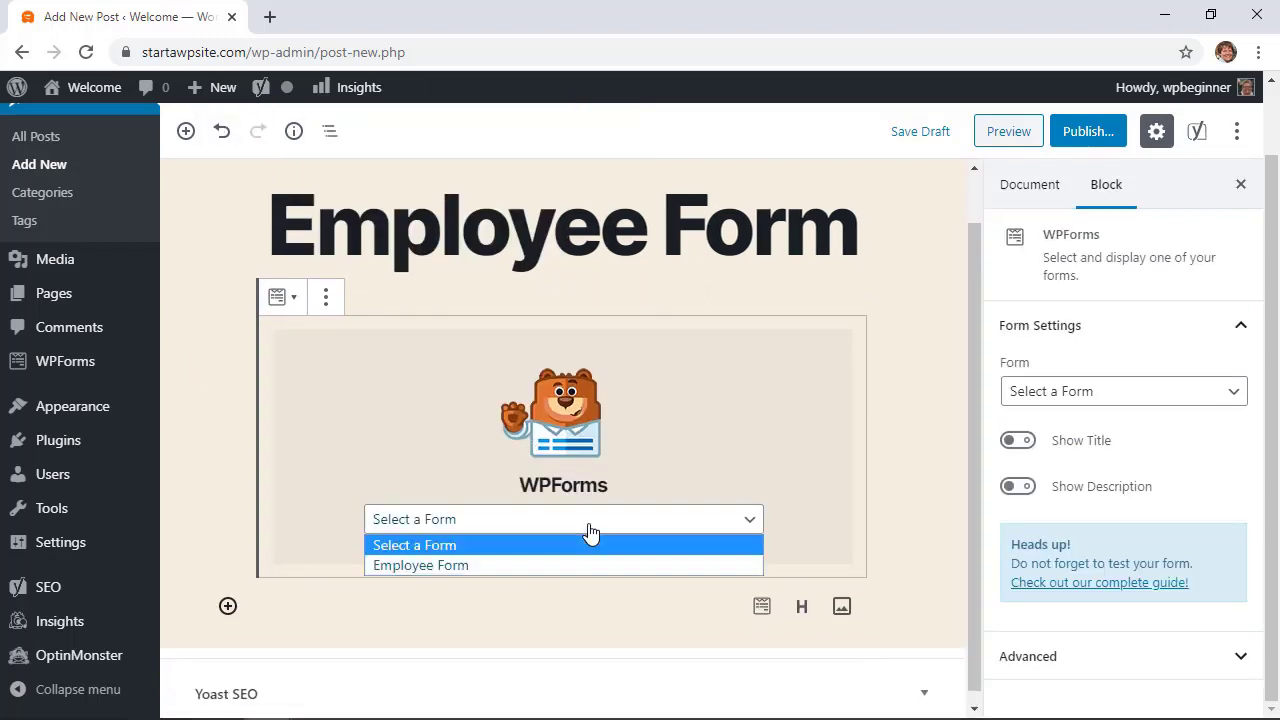
left_click(432, 566)
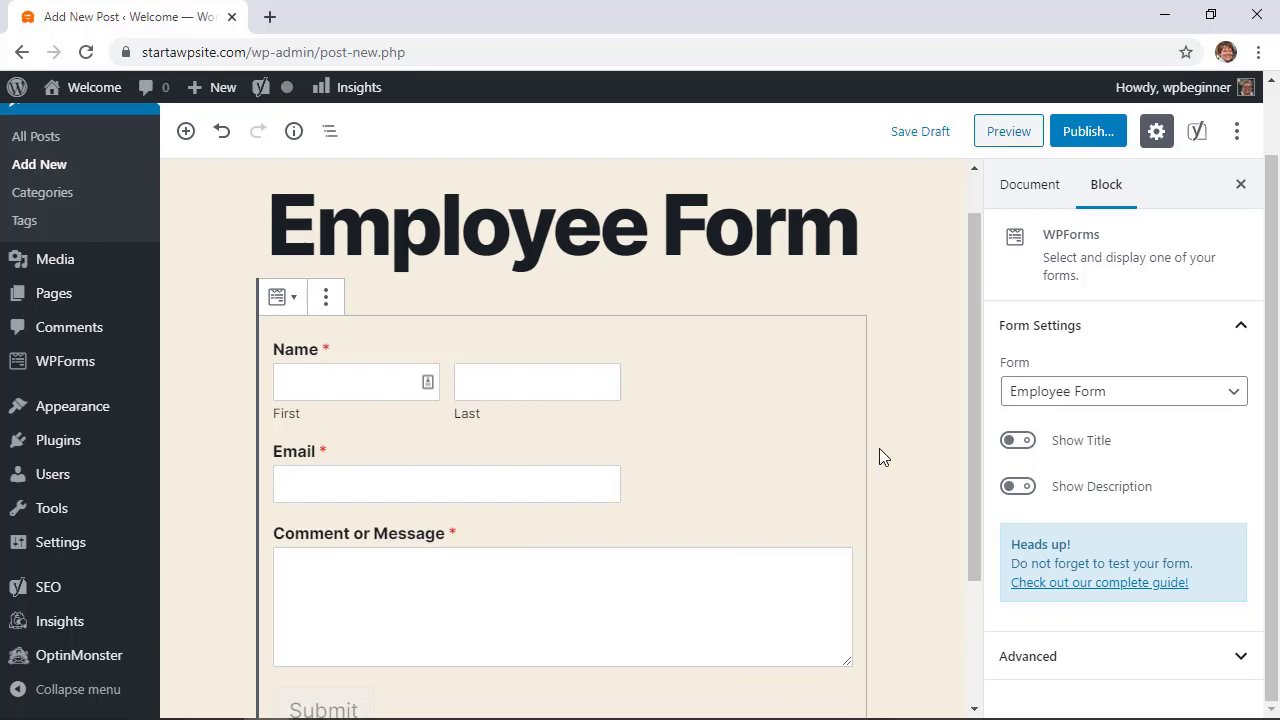
Set the post's visibility to Password Protected with a password, then publish it
left_click(1030, 190)
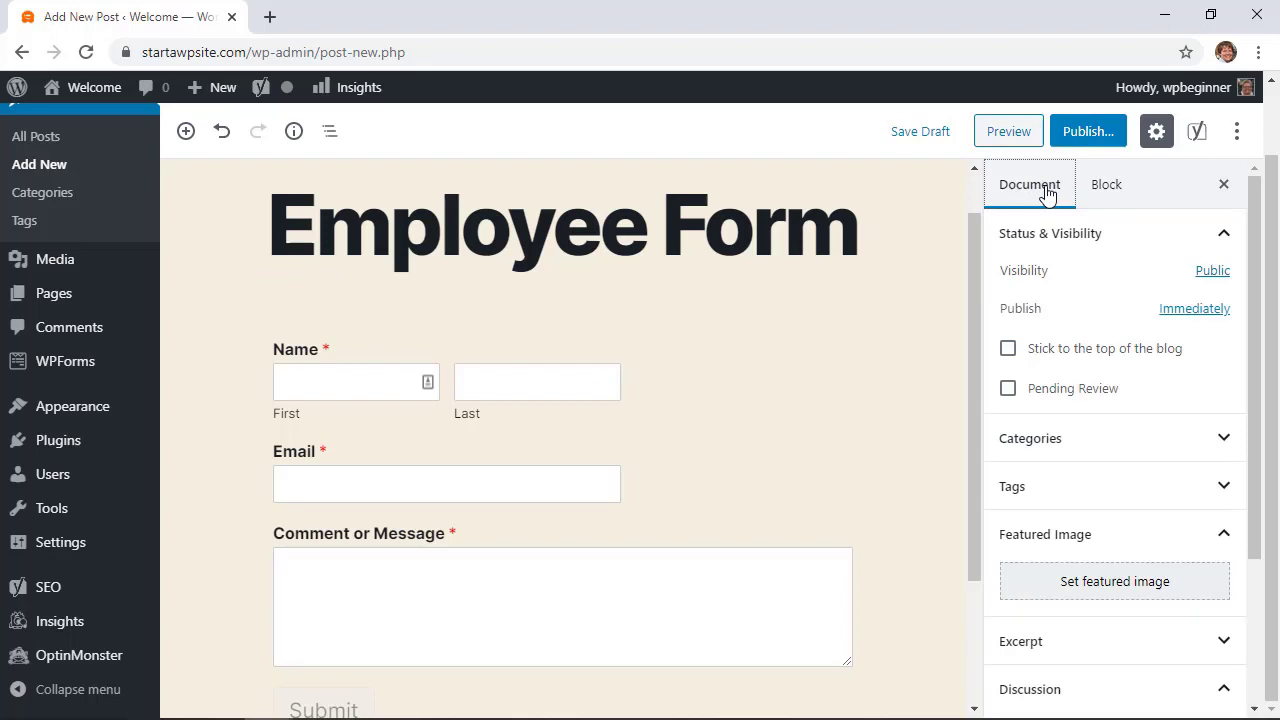
left_click(1213, 272)
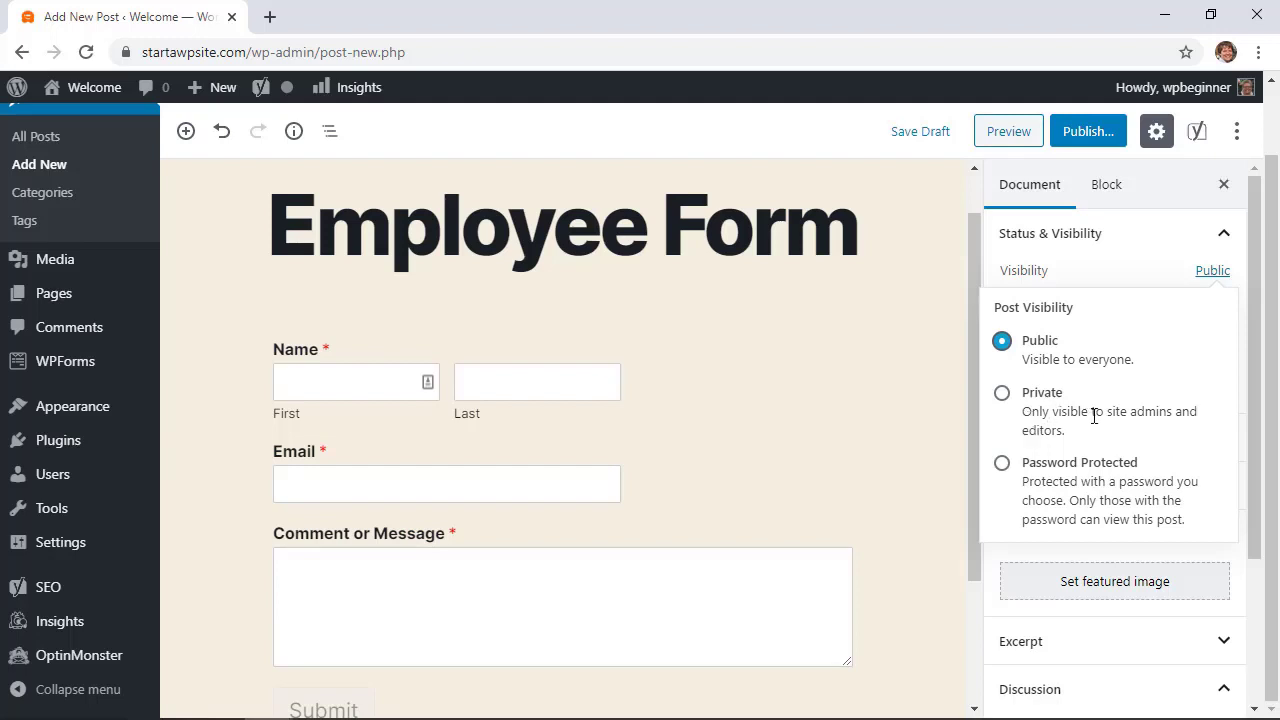
left_click(1003, 465)
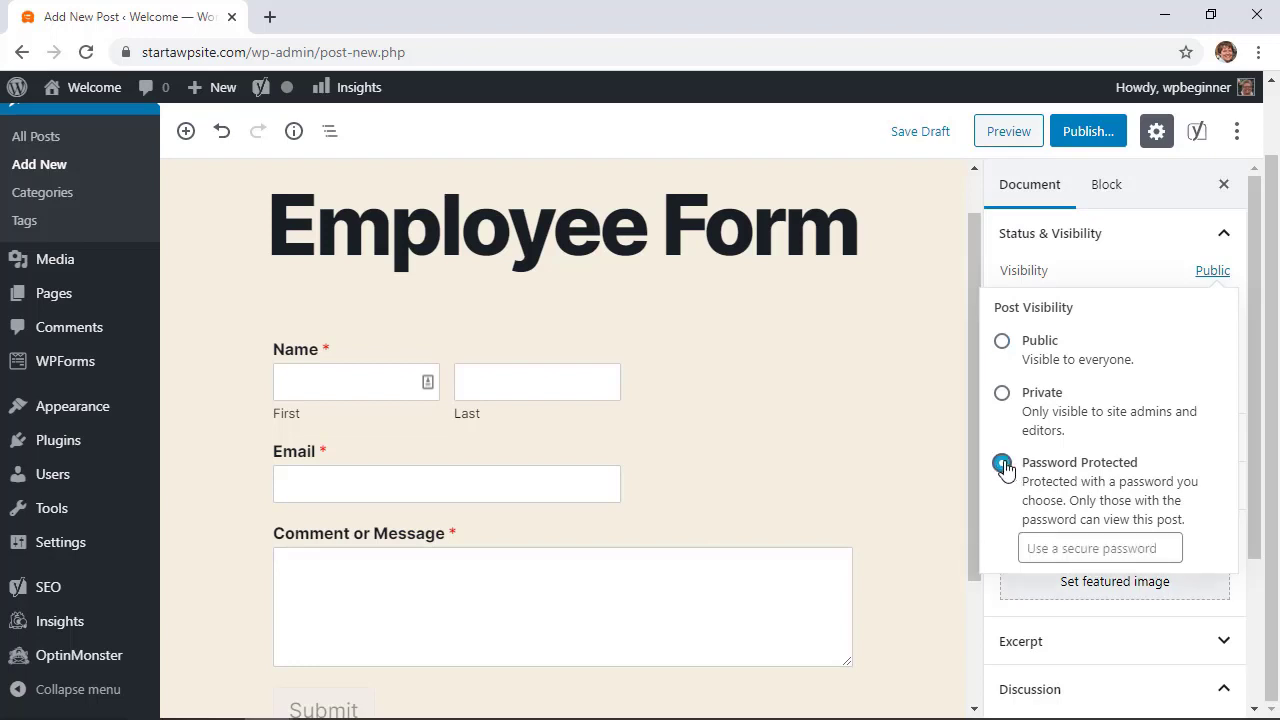
left_click(1060, 545)
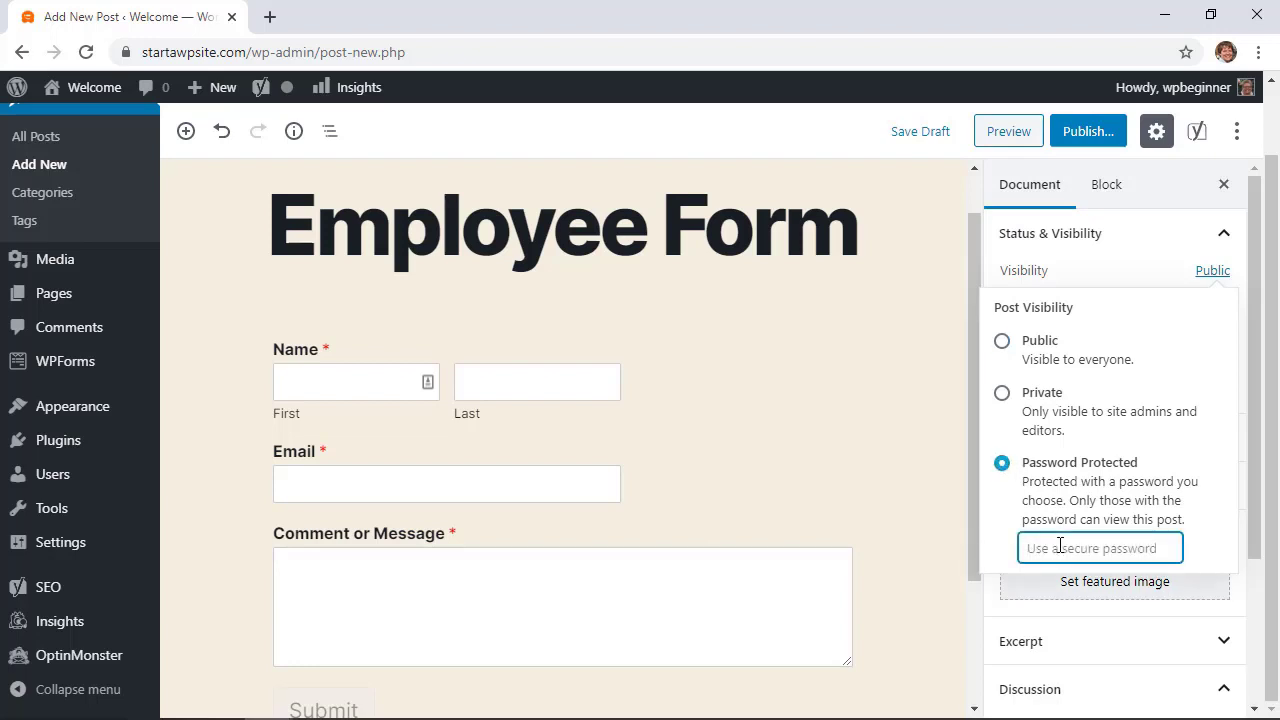
type("wpbeginner")
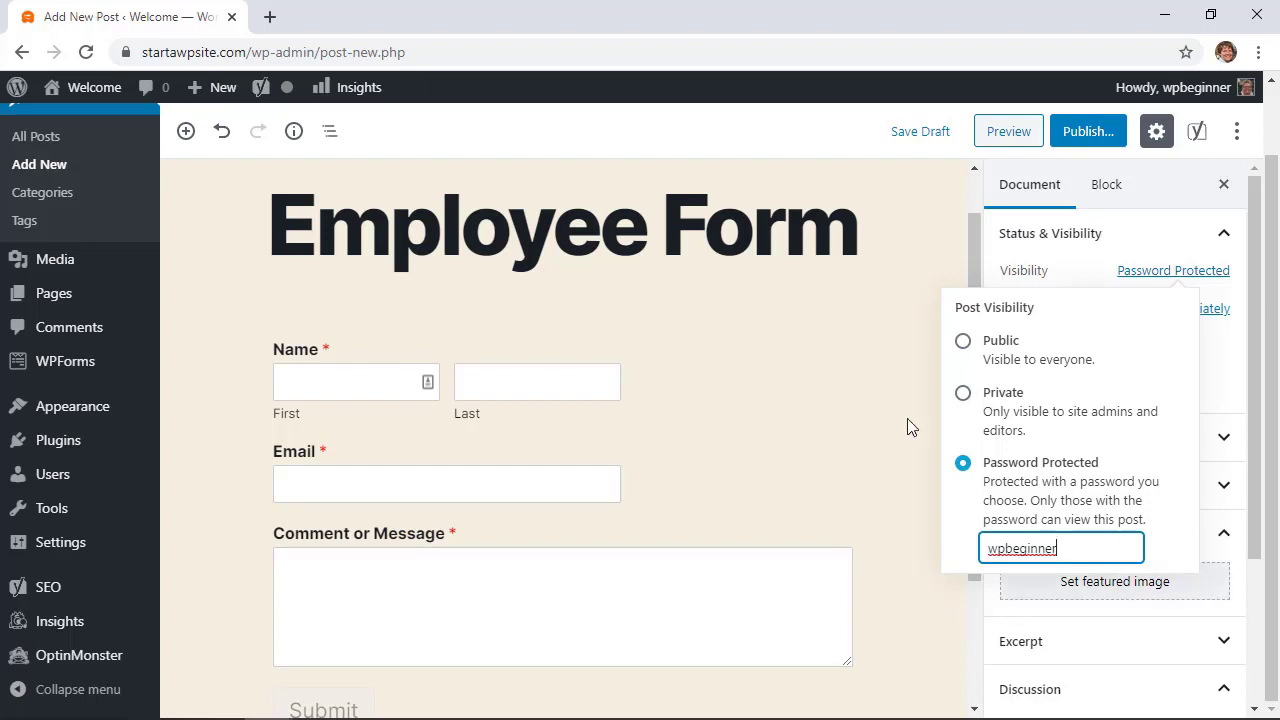
left_click(906, 482)
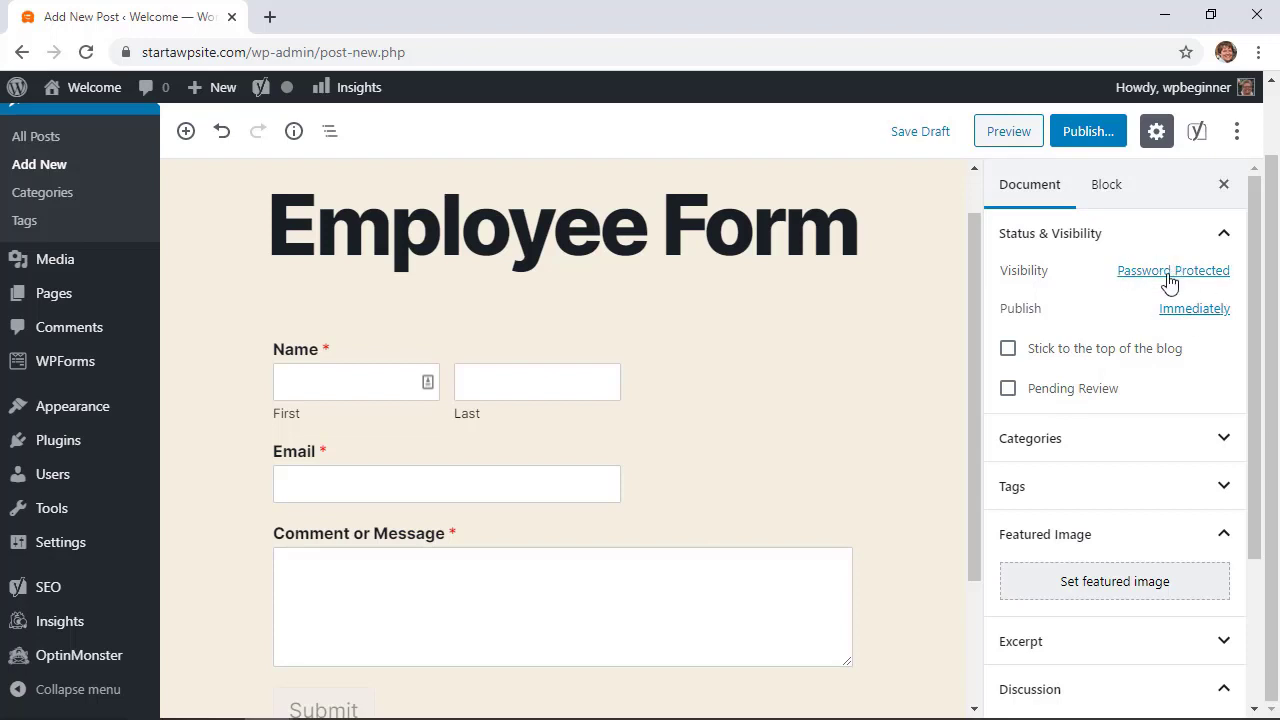
left_click(1084, 134)
left_click(1142, 138)
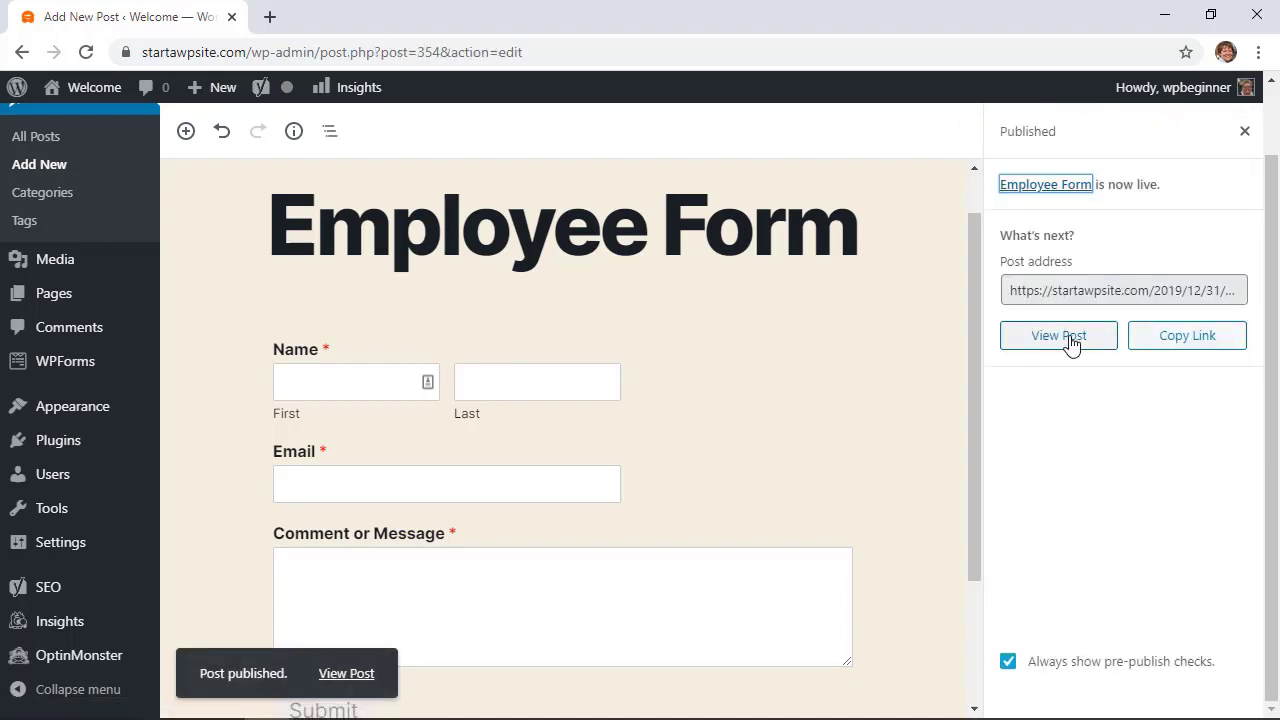
View the live post, unlock it with the password, check the form, and return to the editor
left_click(1066, 340)
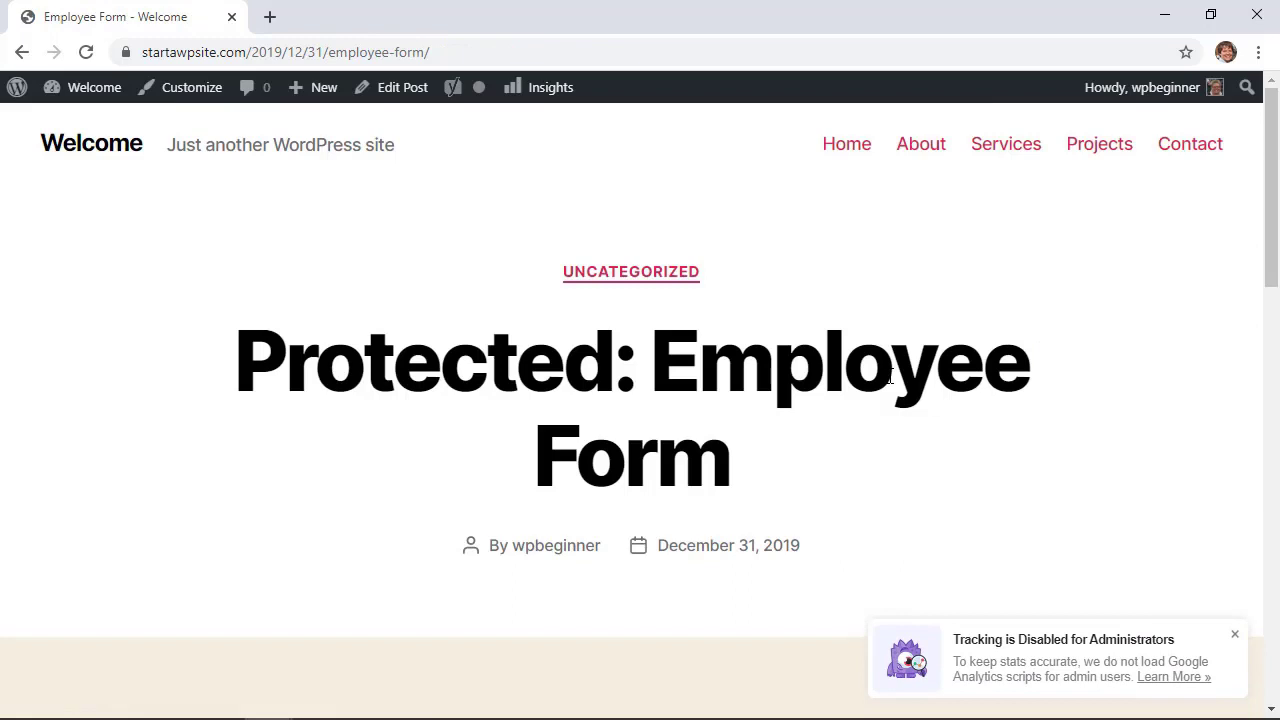
scroll(890, 376, "down", 5)
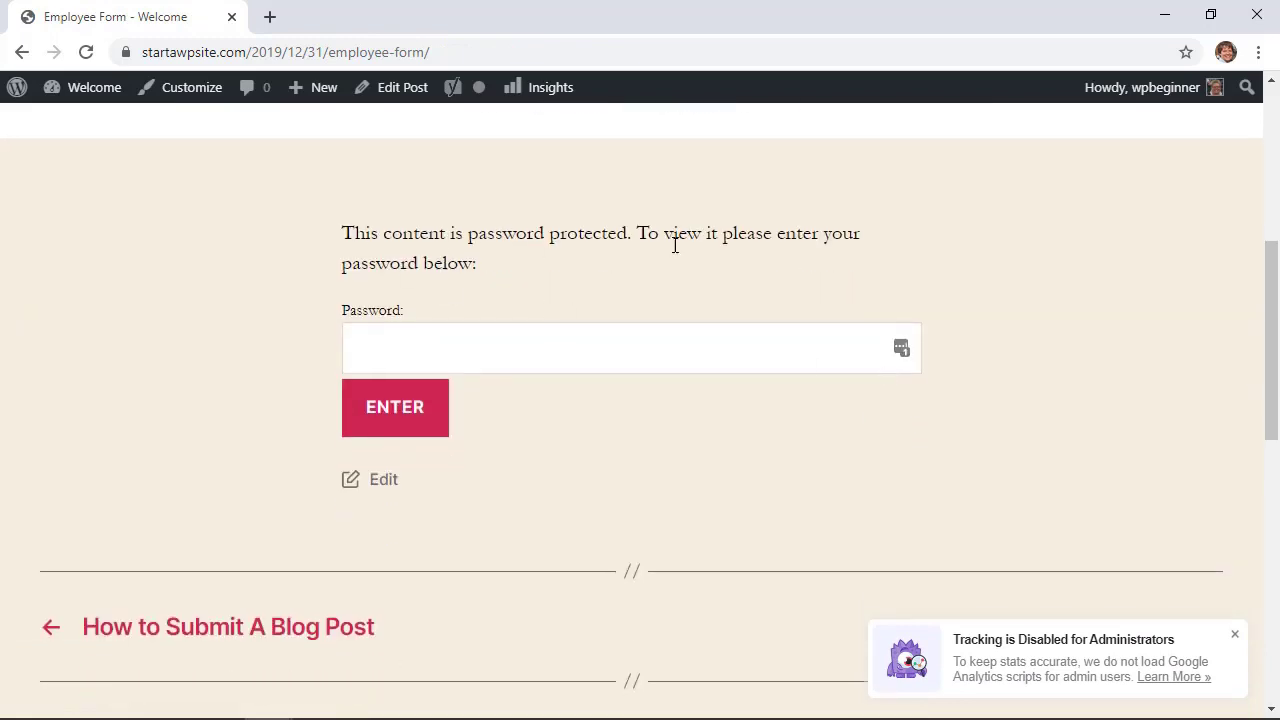
left_click(553, 347)
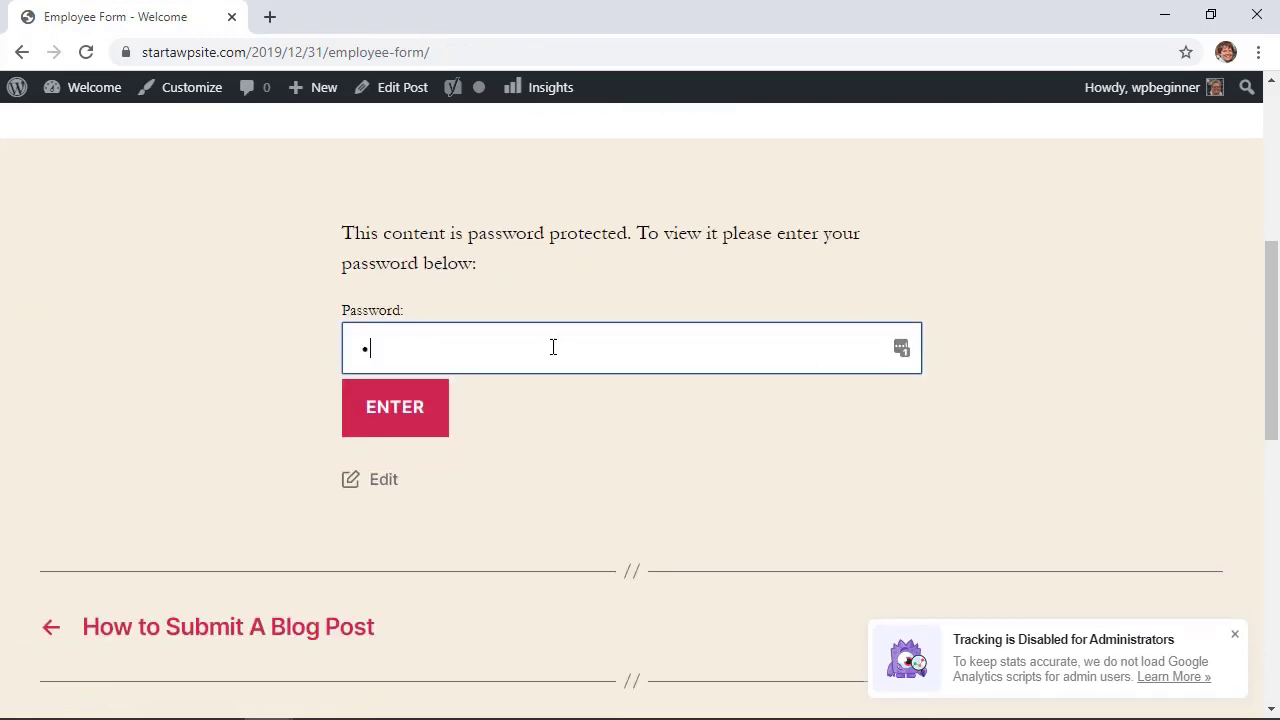
type("•••••")
key("Return")
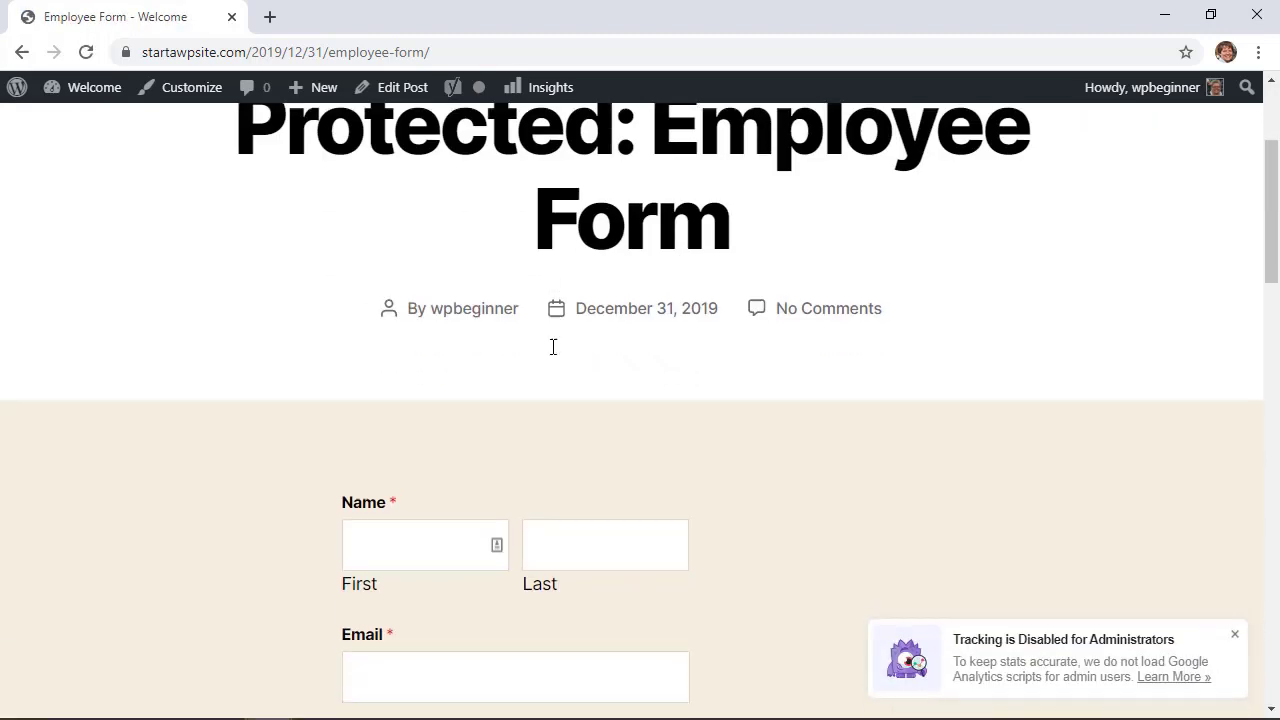
scroll(553, 347, "down", 4)
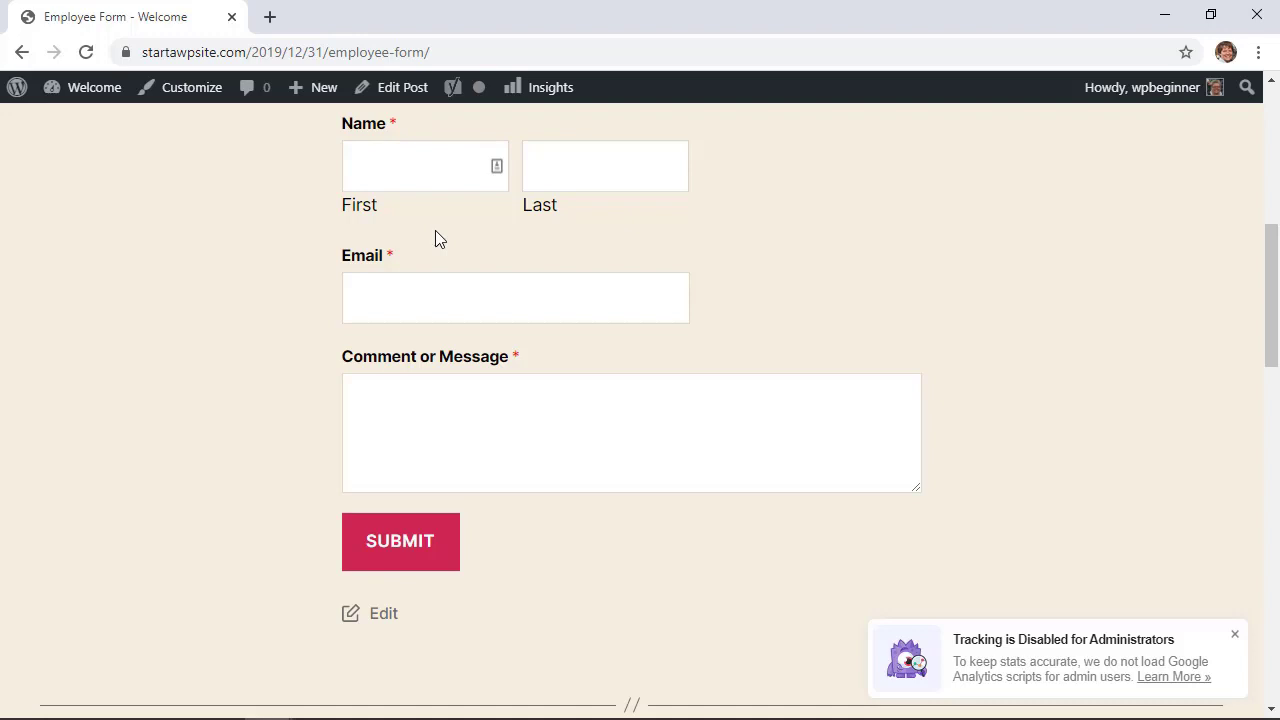
scroll(467, 245, "up", 2)
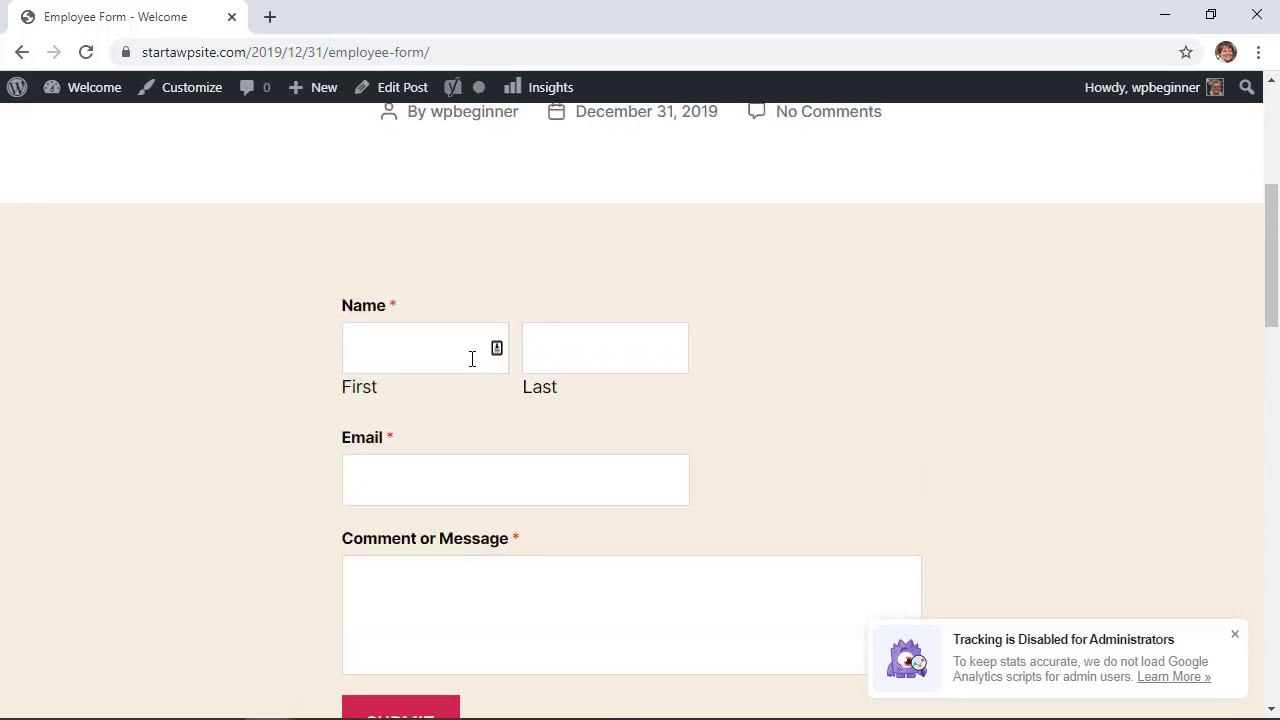
left_click(20, 52)
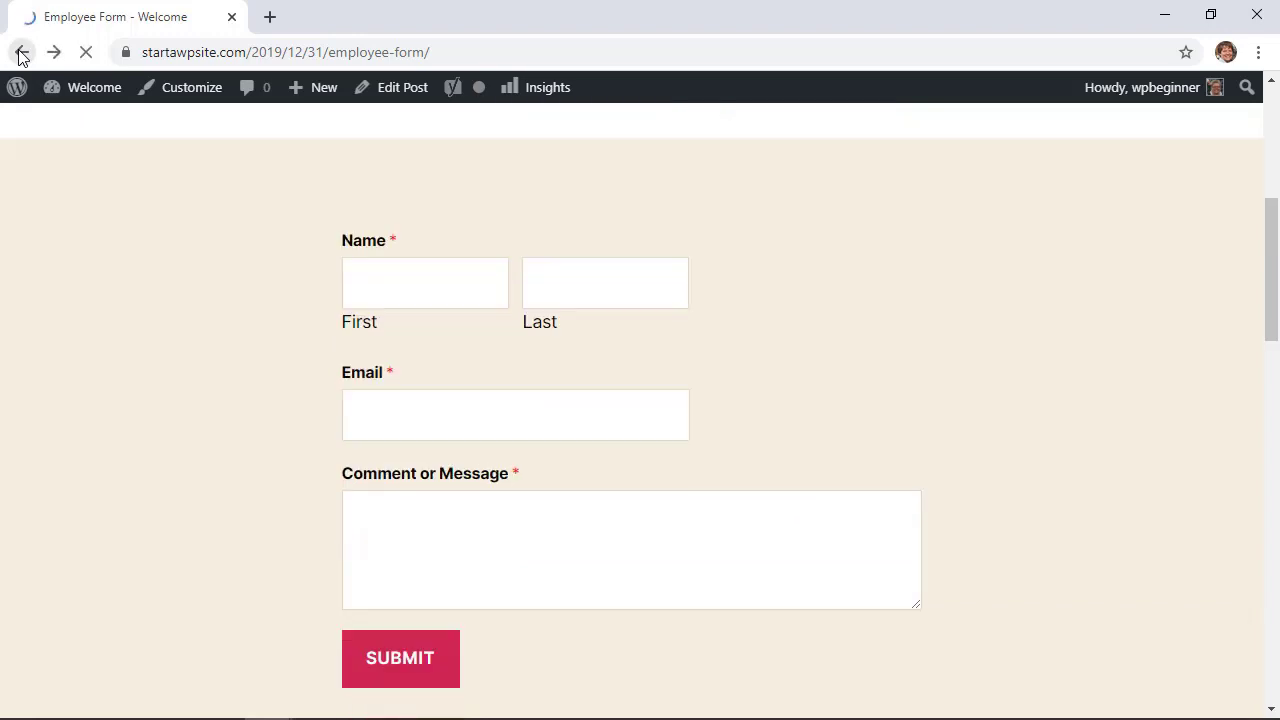
left_click(18, 54)
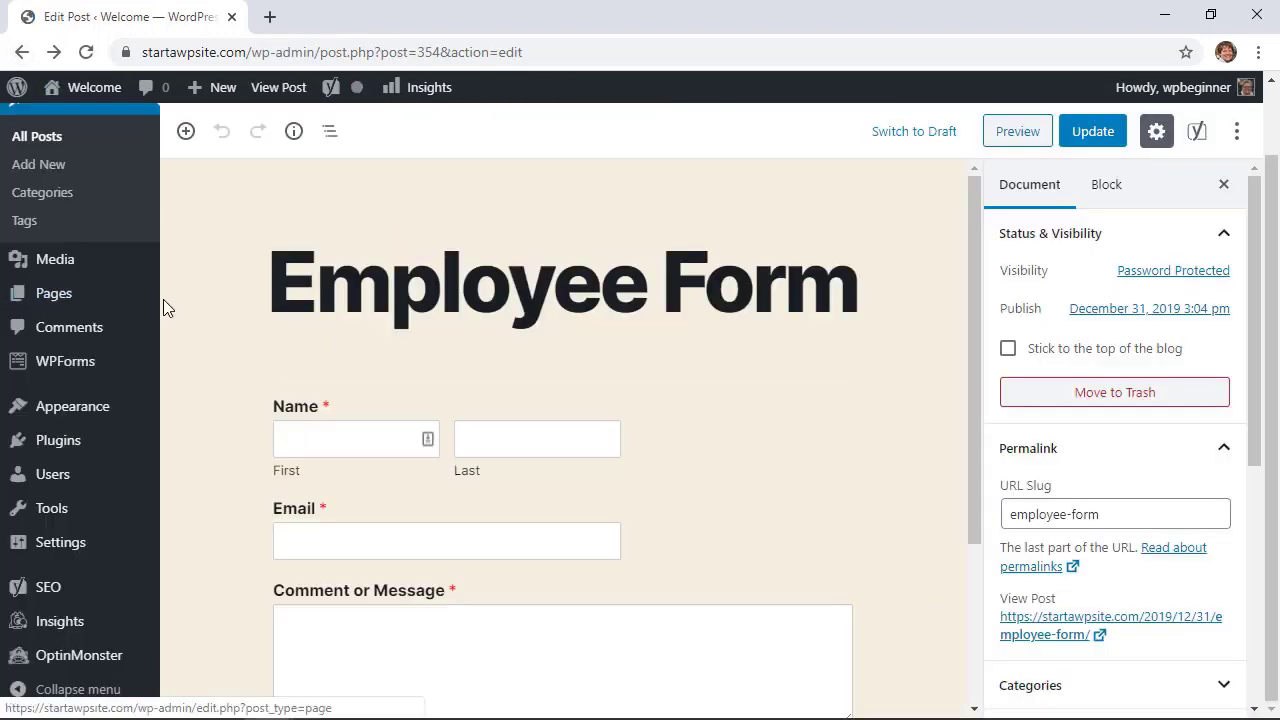
Load wpforms.com/wpbeginner in a new tab, keeping the WPForms forms overview in the first tab
left_click(66, 370)
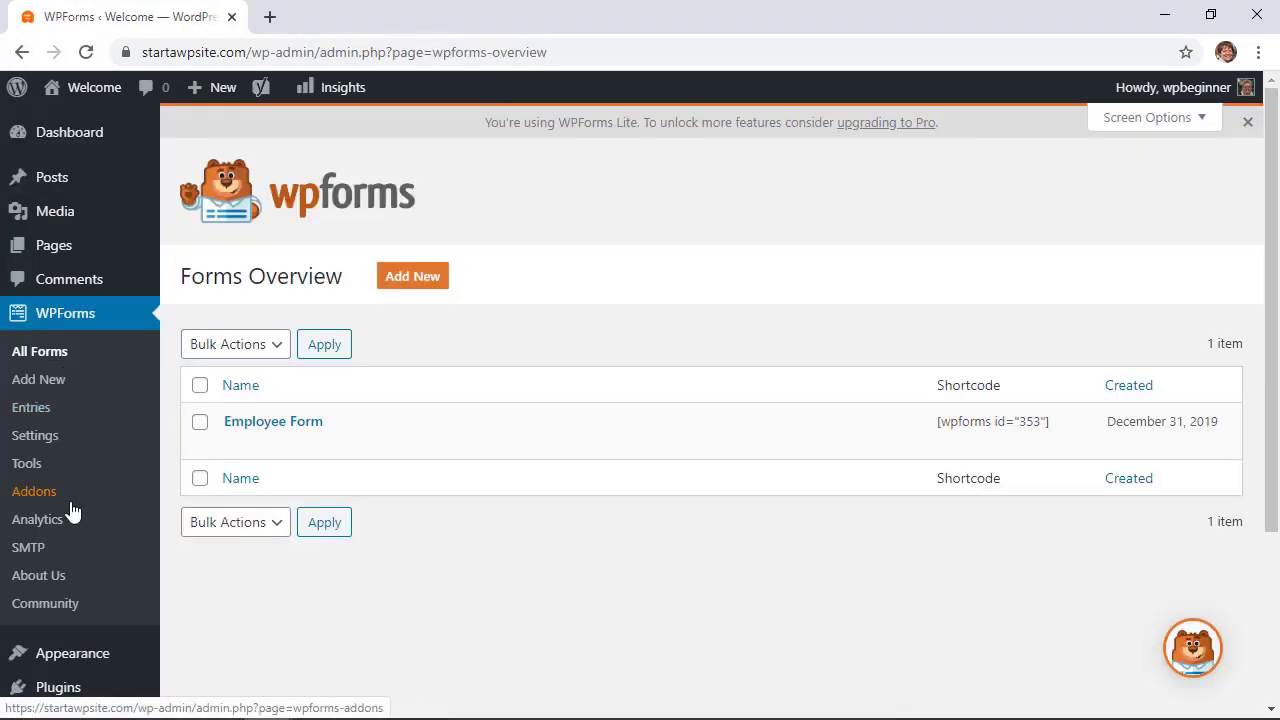
left_click(269, 17)
type("wpforms.com/")
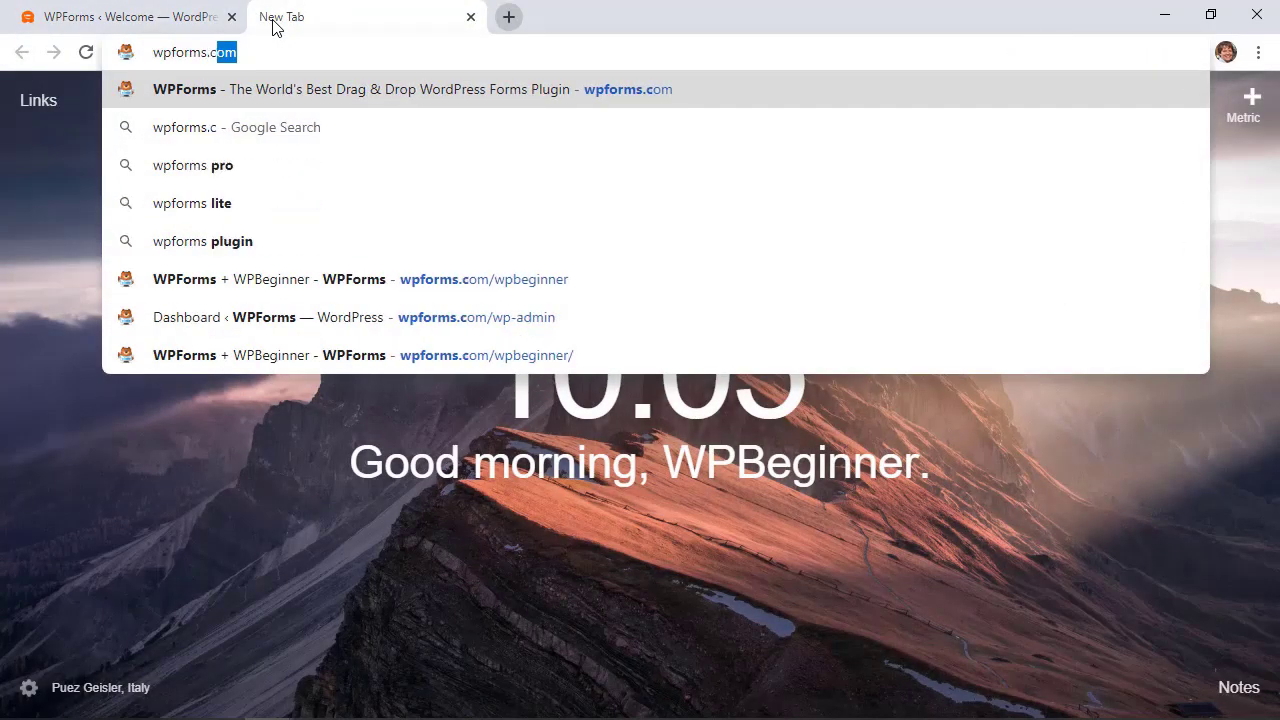
type("wpbeginner")
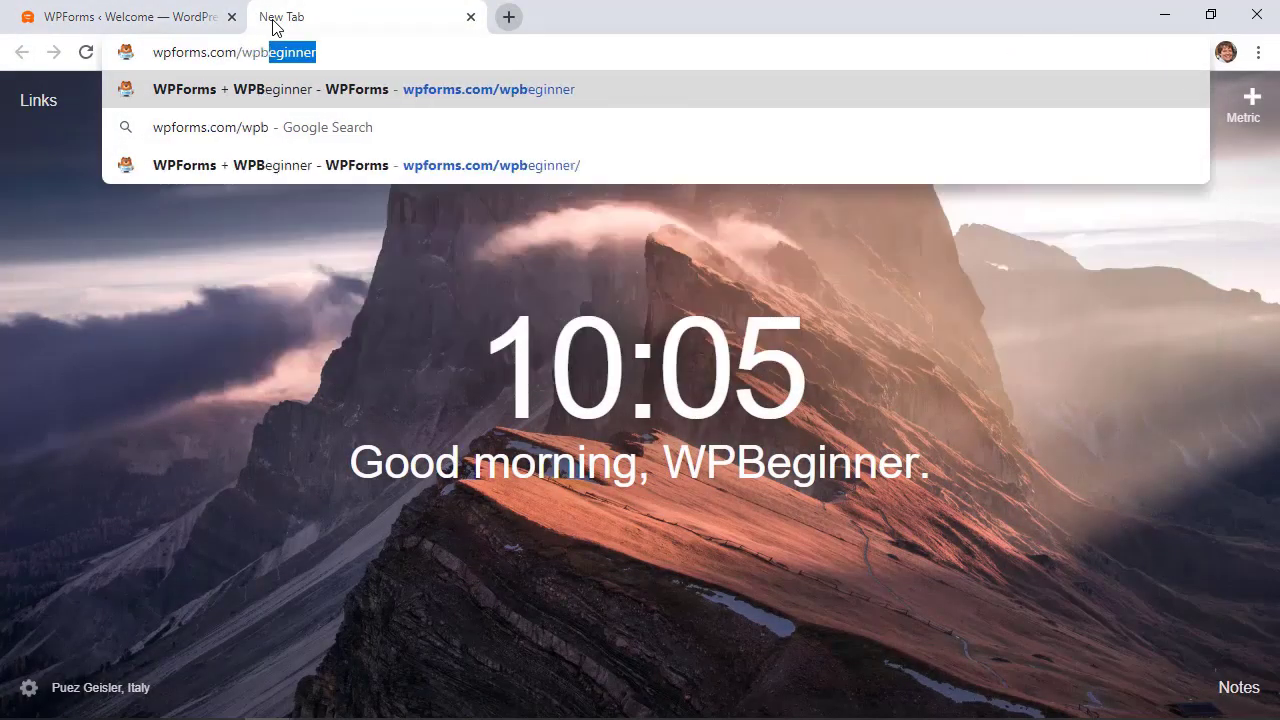
key("Return")
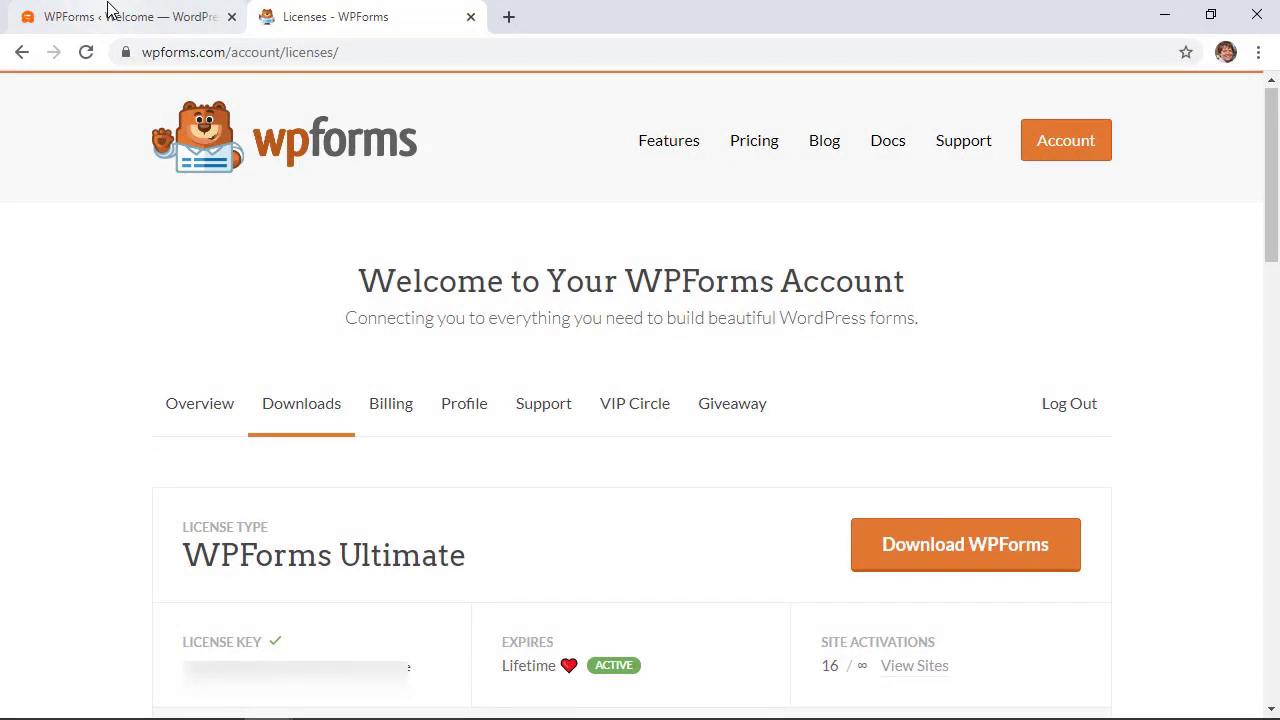
left_click(110, 10)
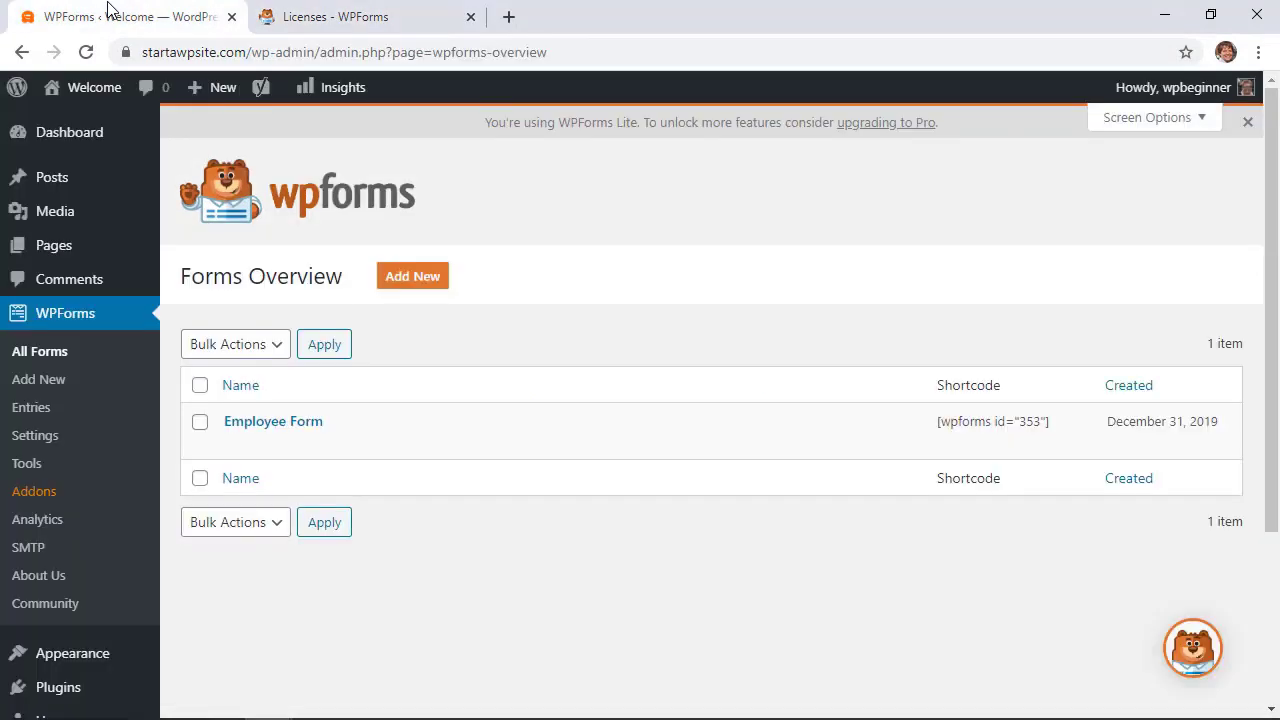
Paste the license key in WPForms Settings and connect it to install WPForms Pro
left_click(31, 442)
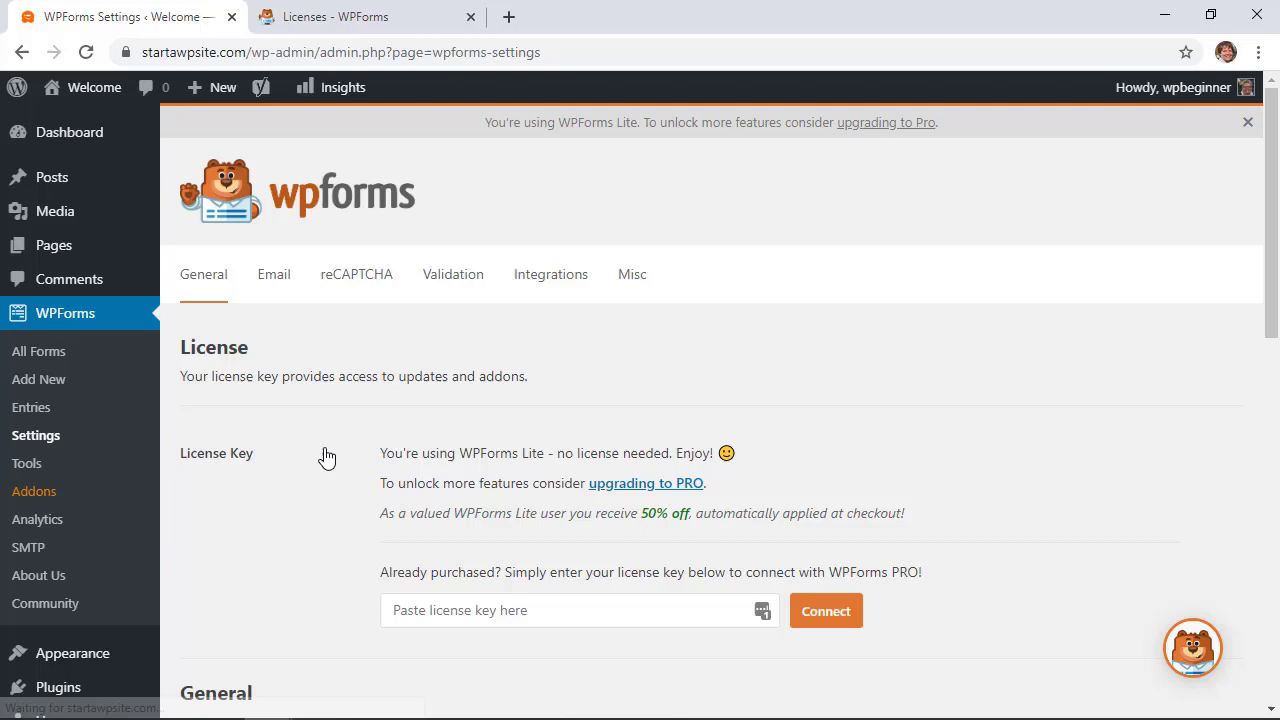
left_click(441, 610)
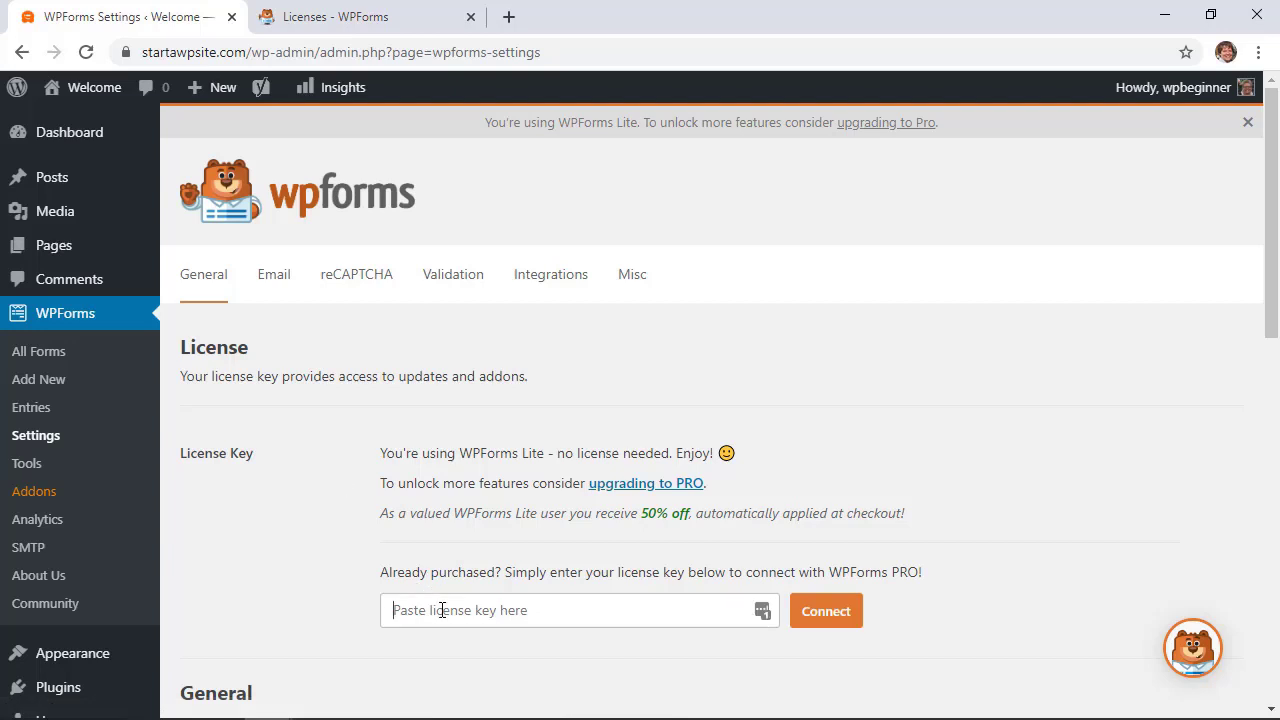
right_click(441, 610)
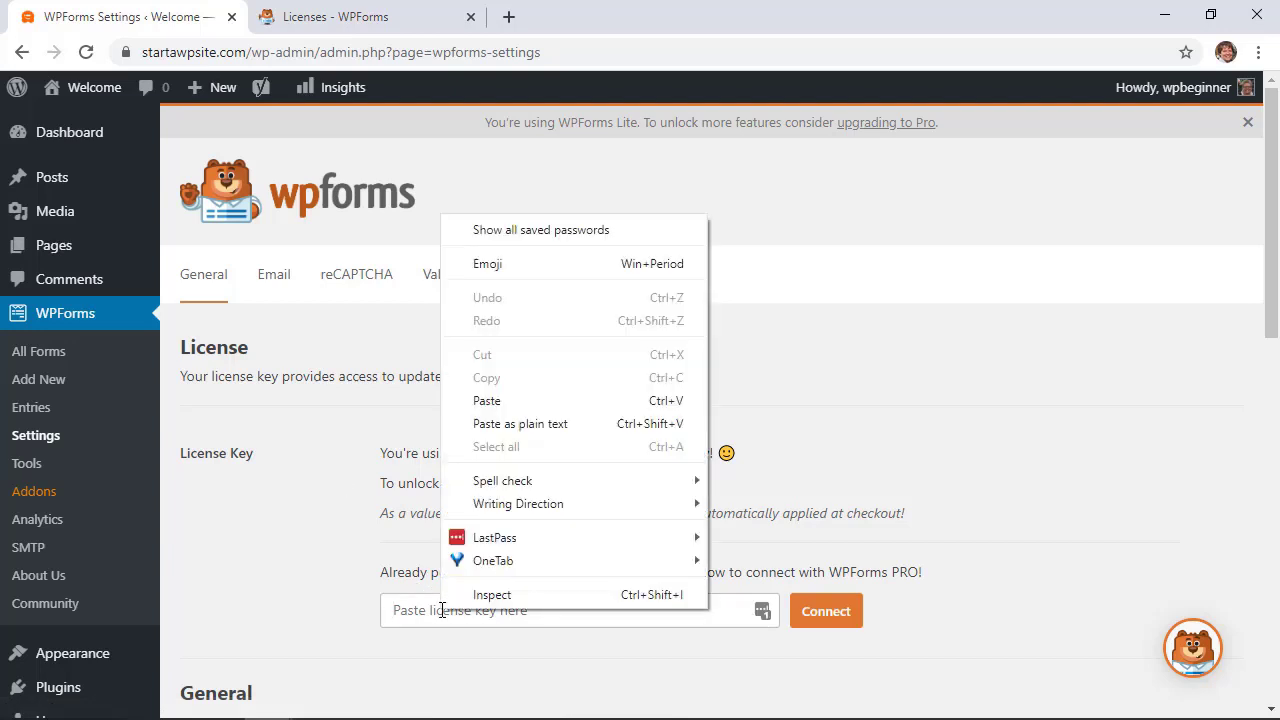
left_click(487, 401)
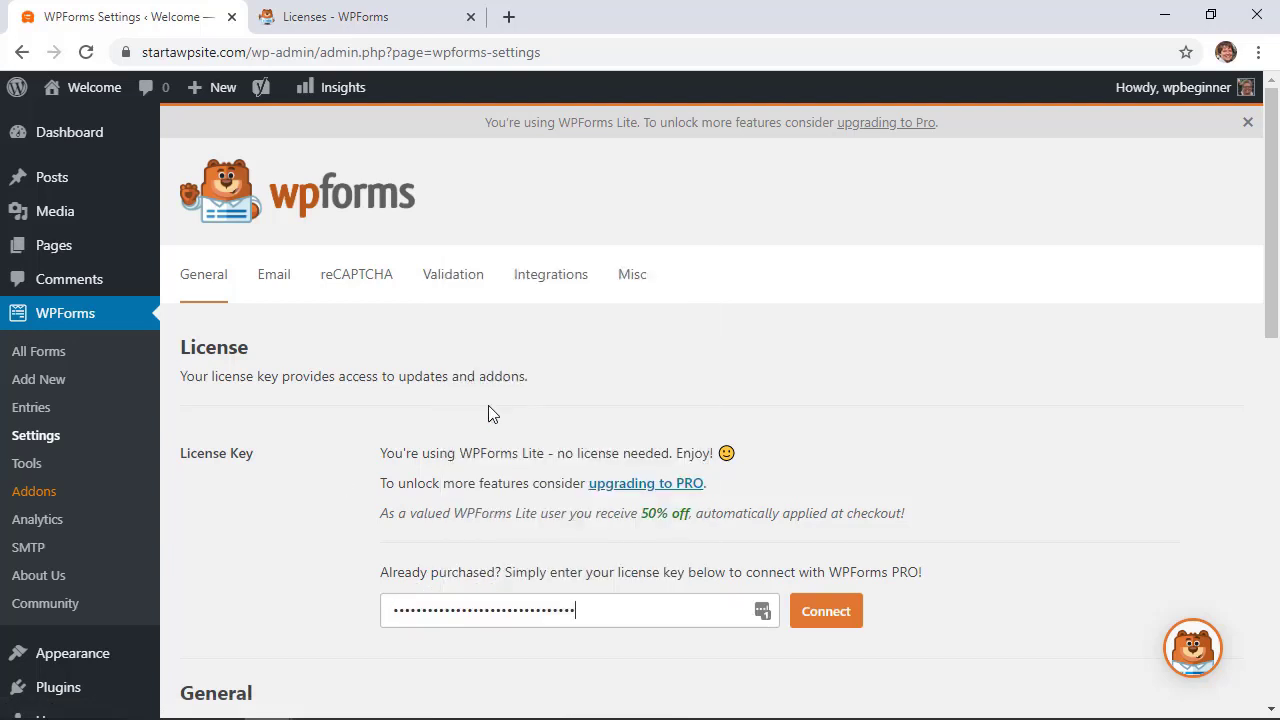
left_click(824, 624)
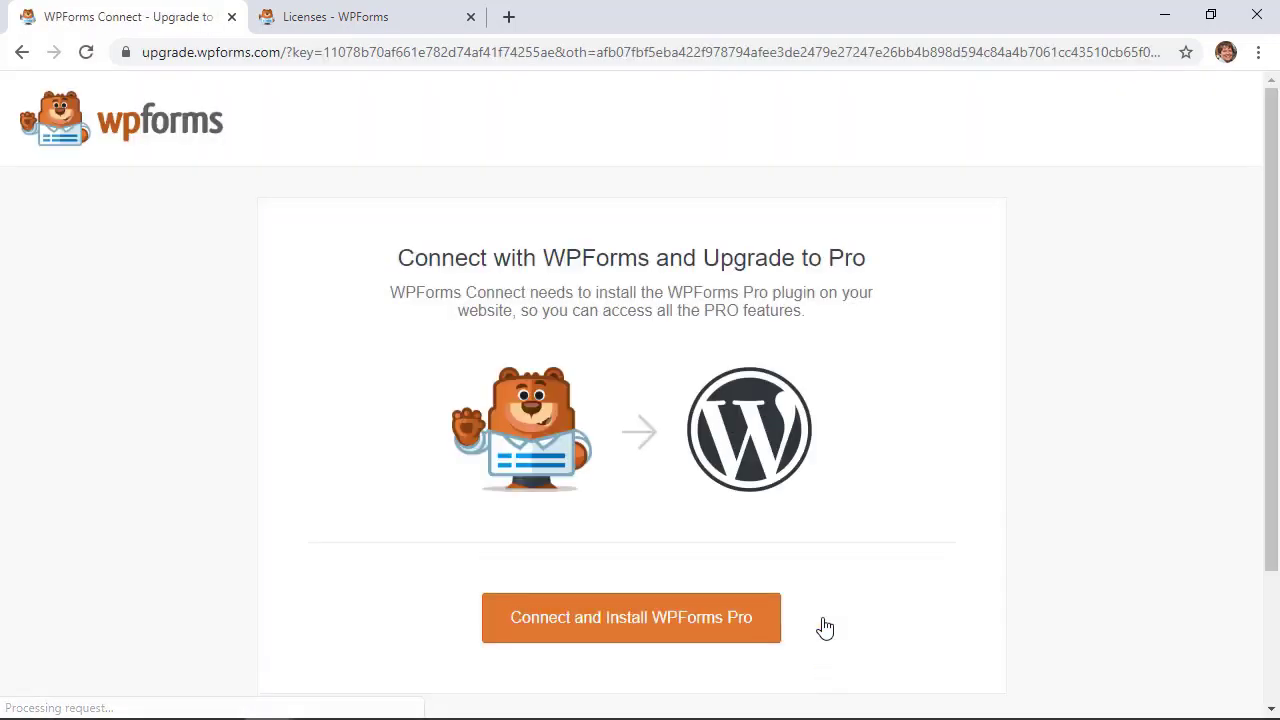
left_click(690, 624)
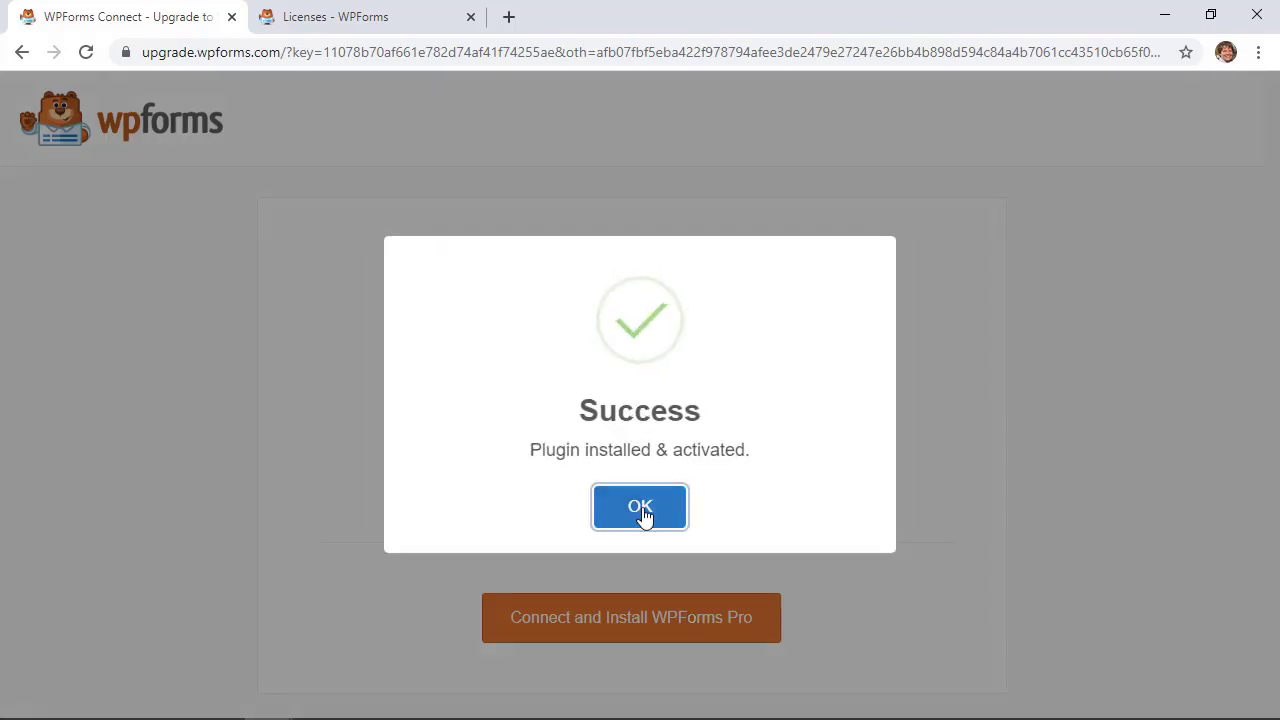
left_click(645, 515)
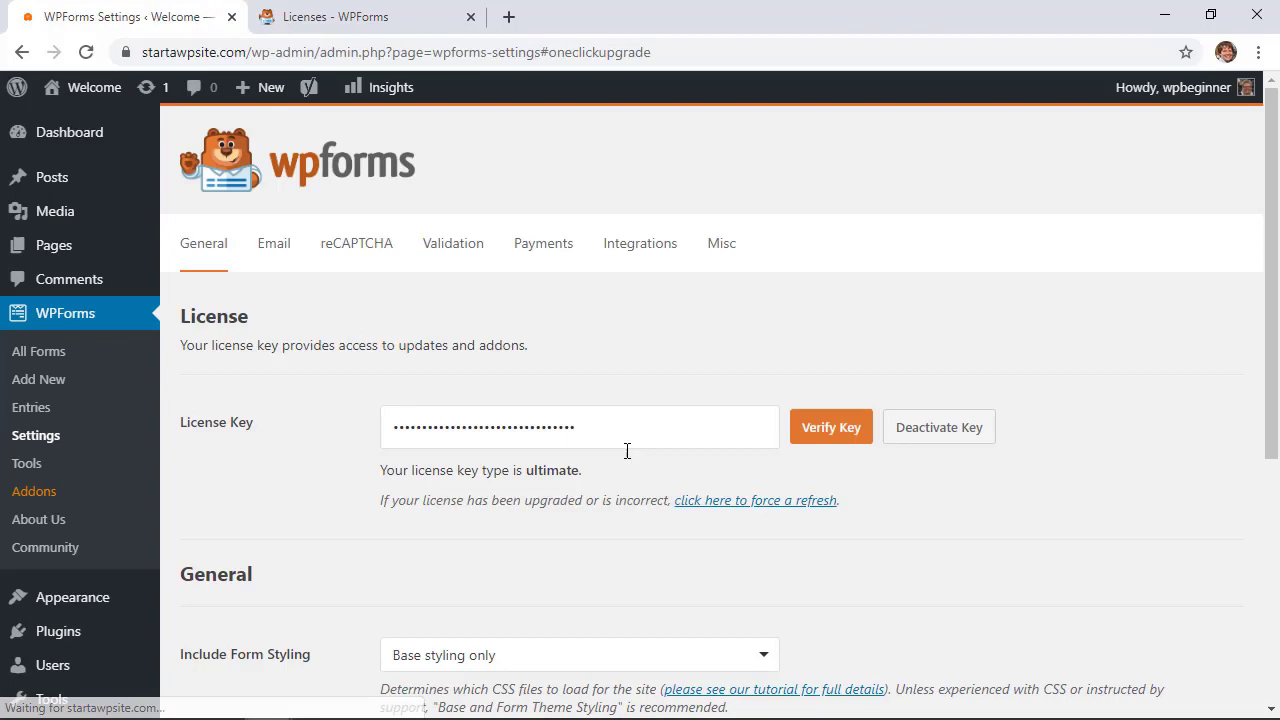
Install the Form Locker addon from WPForms Addons, reload, and return to All Forms
scroll(331, 381, "down", 2)
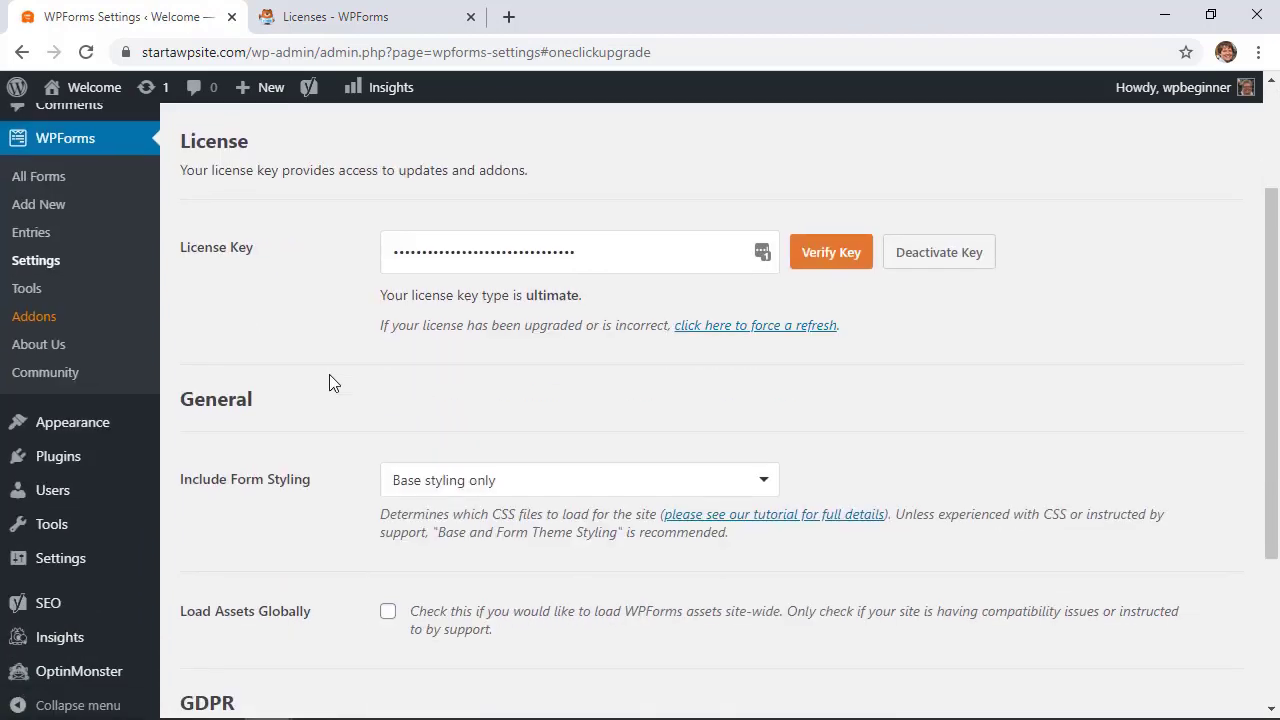
left_click(22, 320)
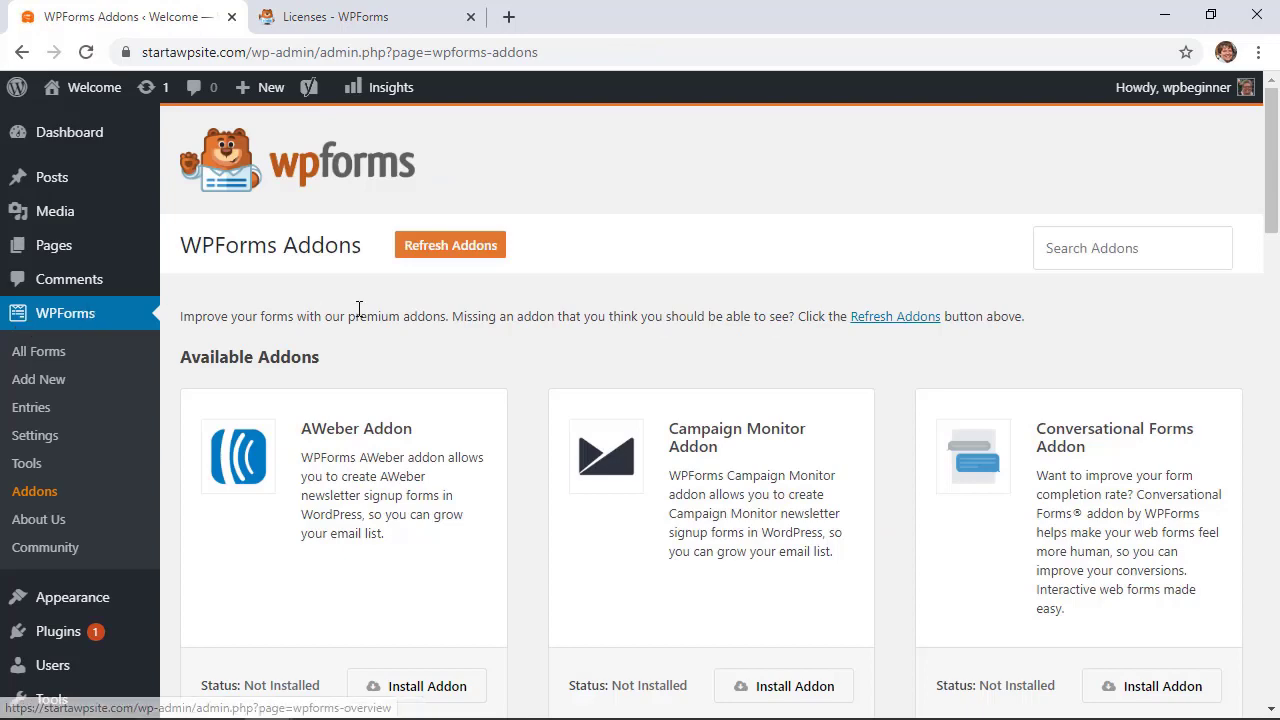
scroll(449, 551, "down", 8)
left_click(410, 550)
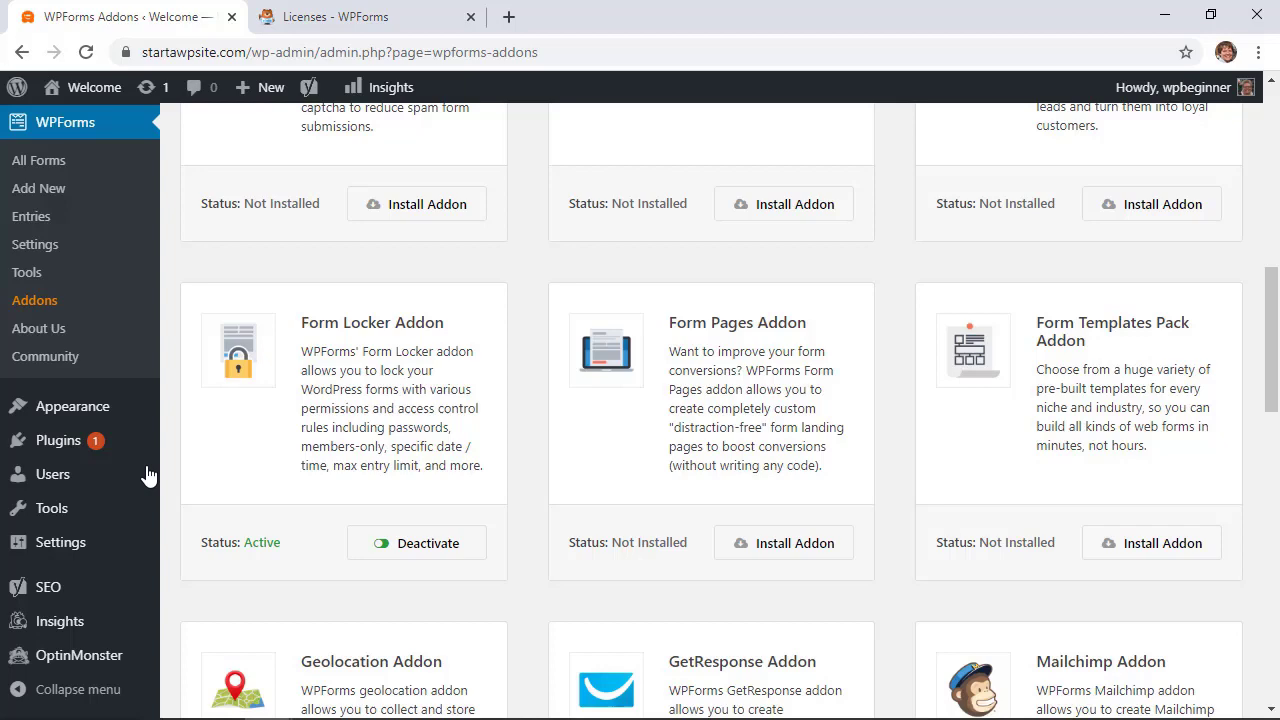
key("F5")
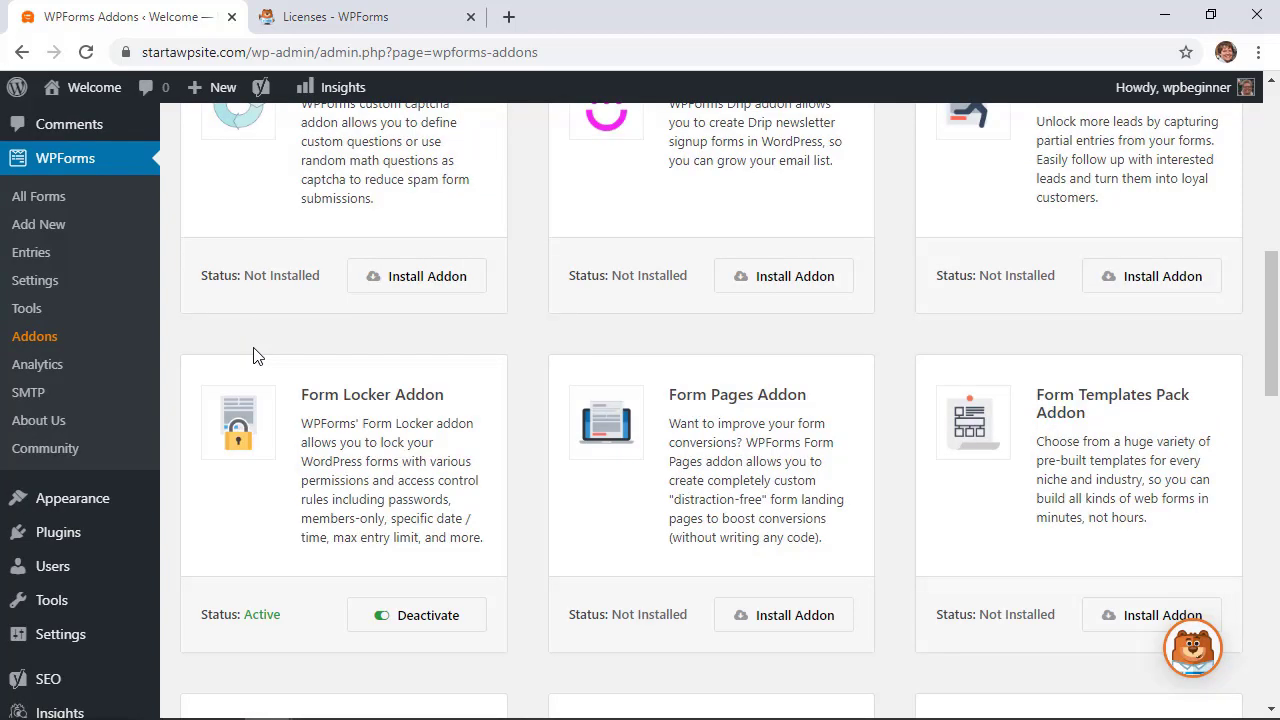
left_click(24, 198)
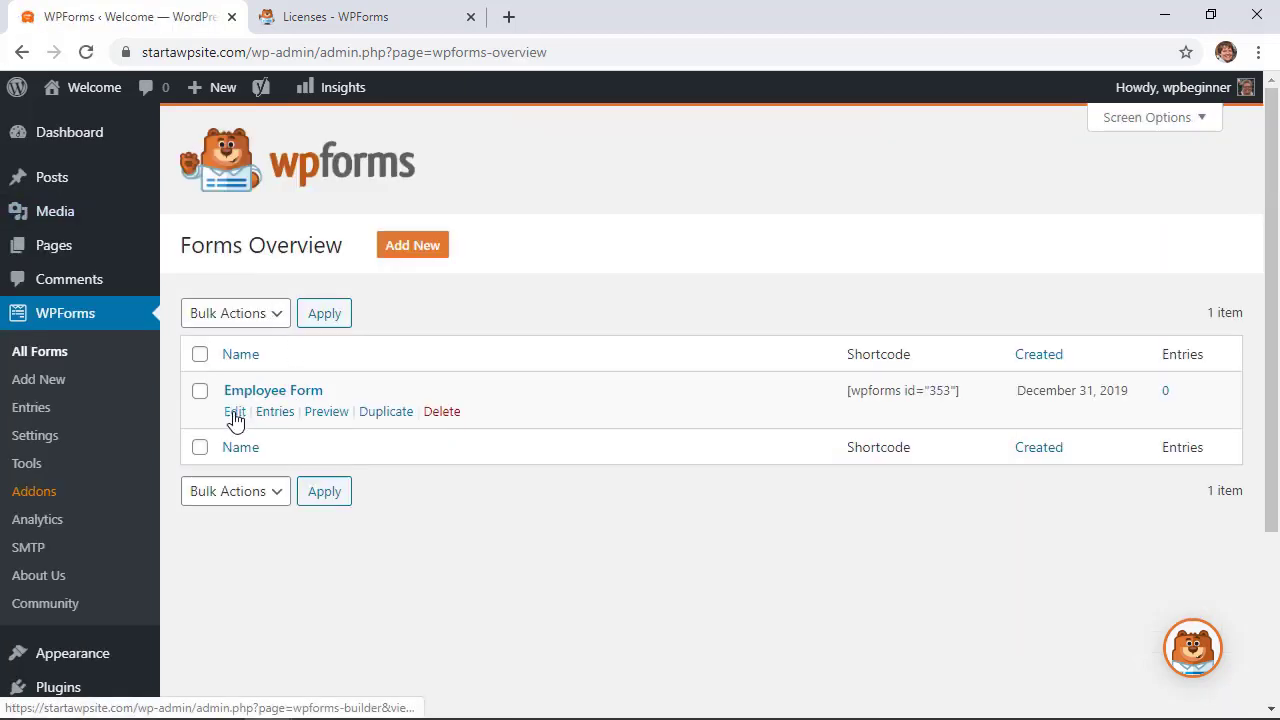
Enable Form Locker's logged-in-only entries with message 'Please log in to fill out this form. Thank You.' and save
left_click(234, 412)
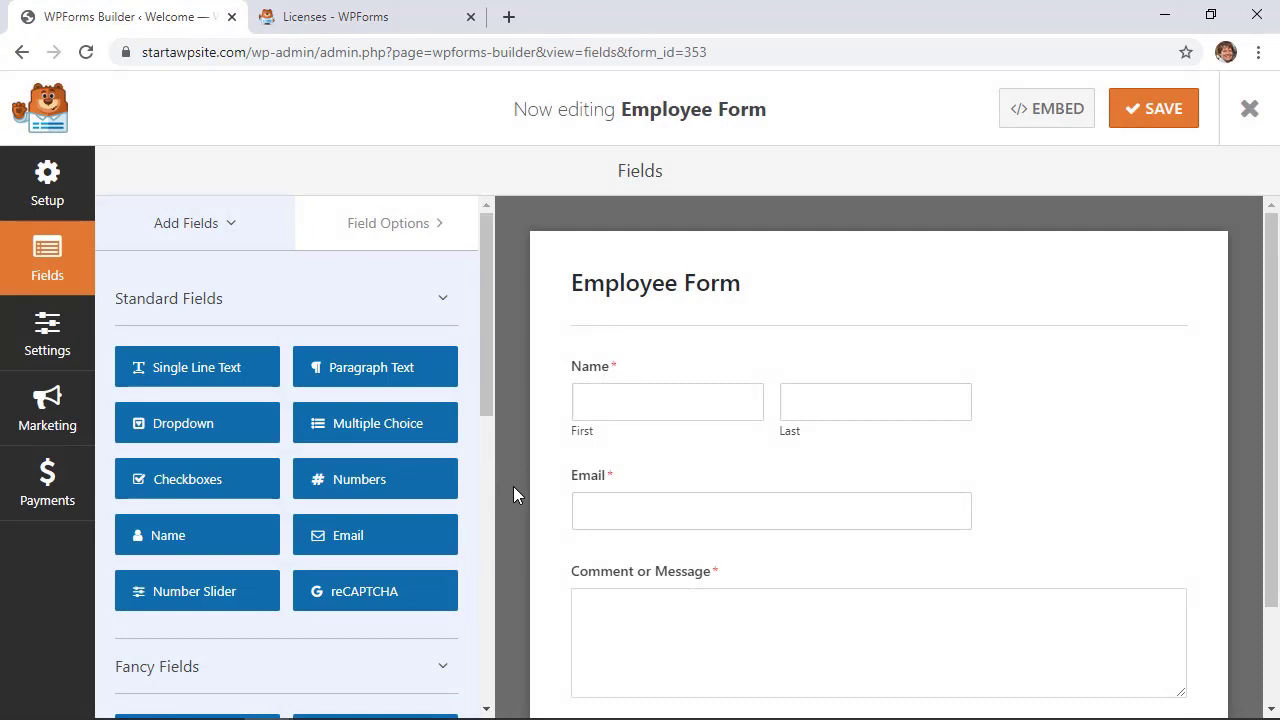
left_click(49, 338)
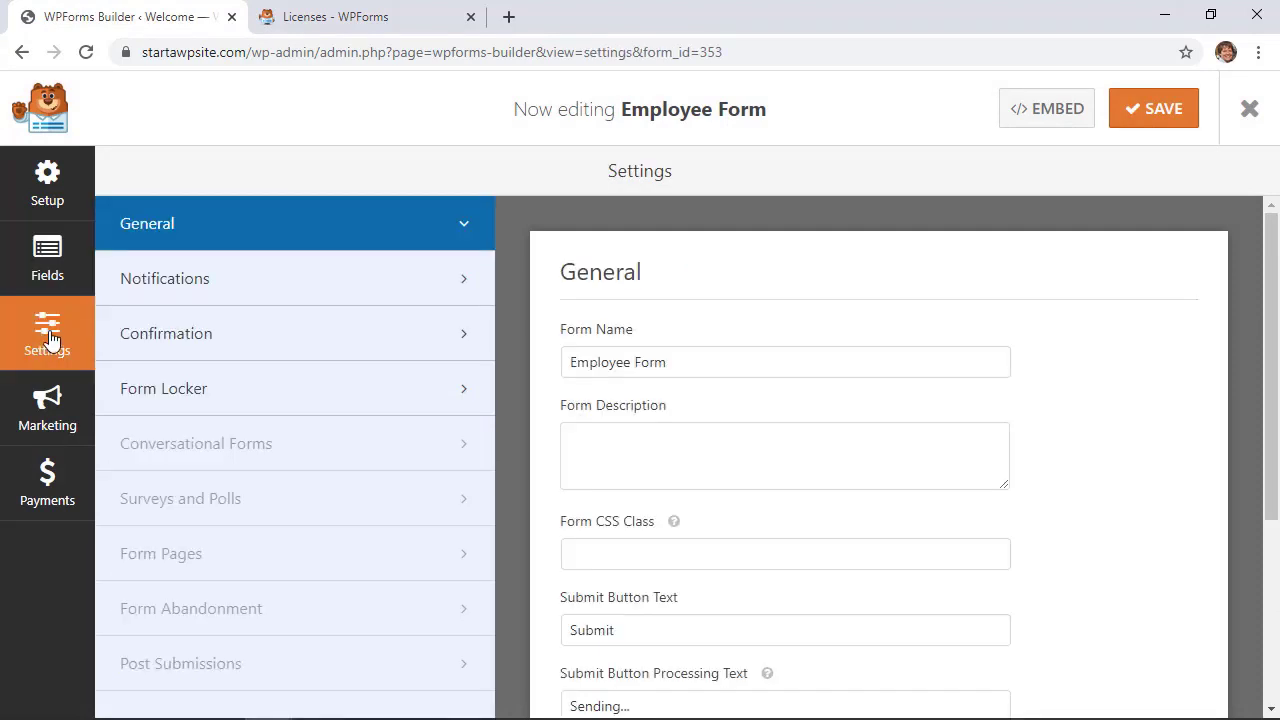
left_click(160, 392)
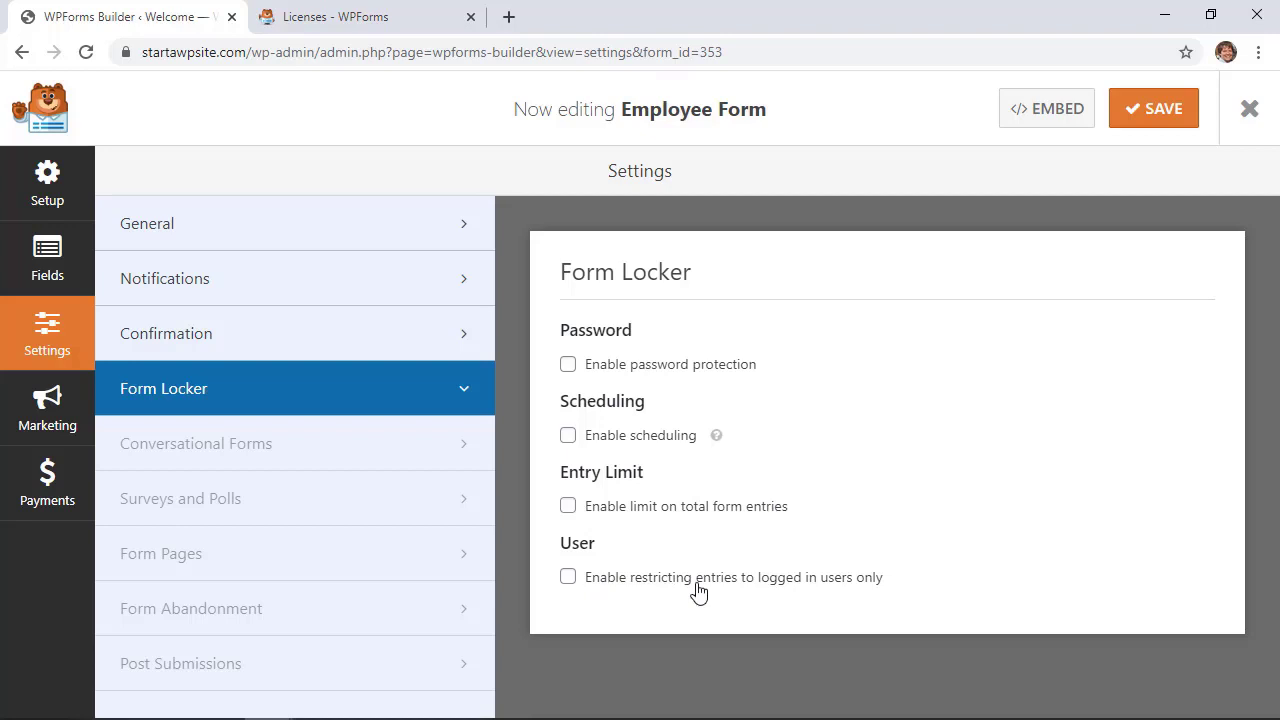
left_click(568, 577)
scroll(897, 508, "down", 3)
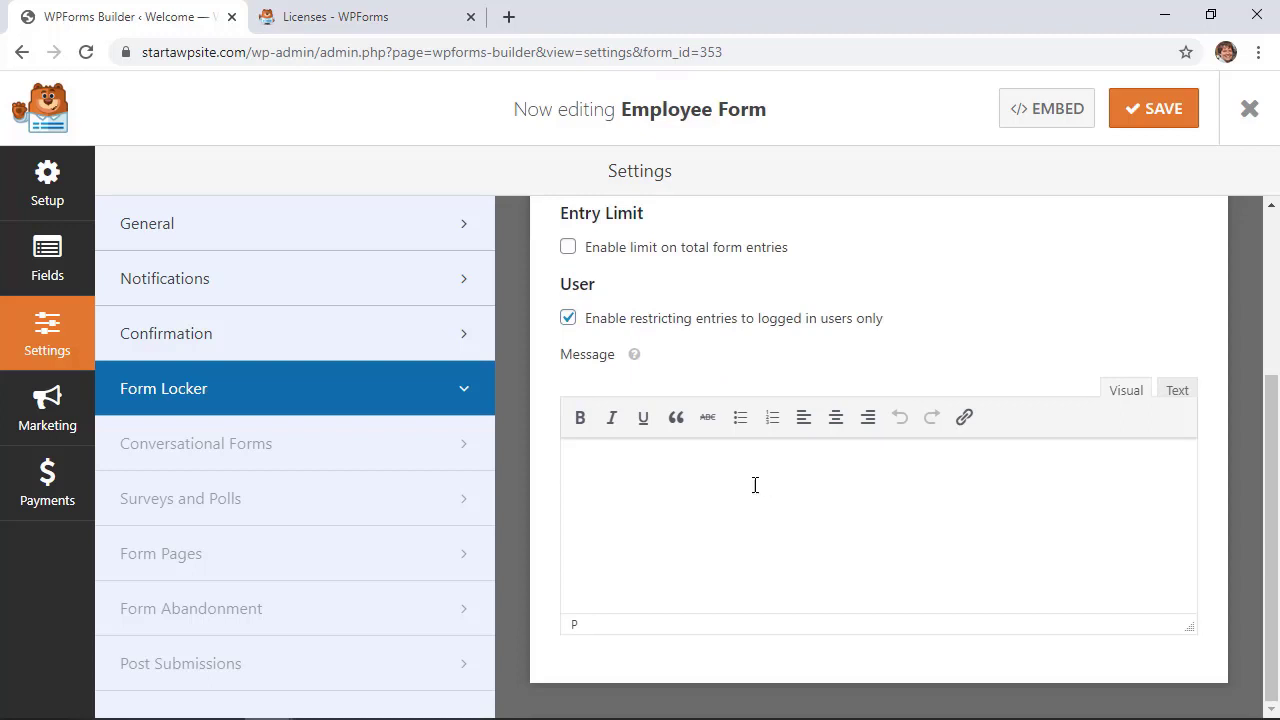
mouse_move(634, 357)
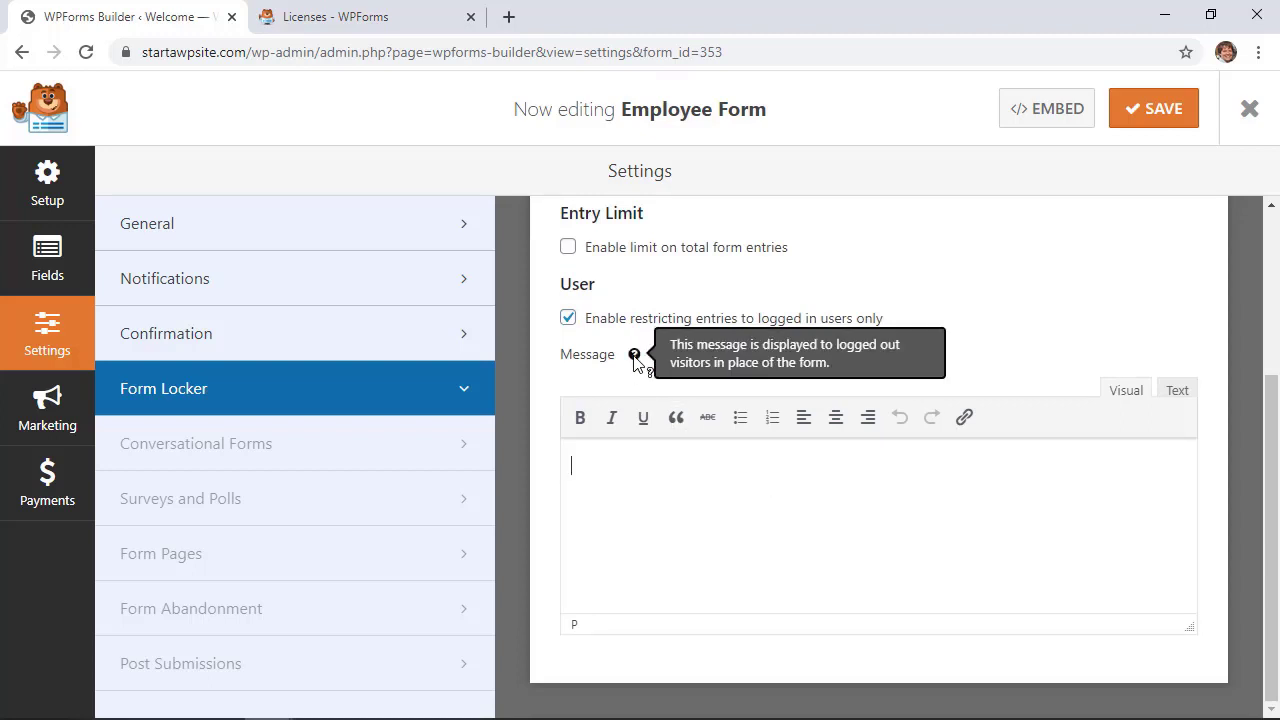
type("Please log in to fill out this form. Thank You.")
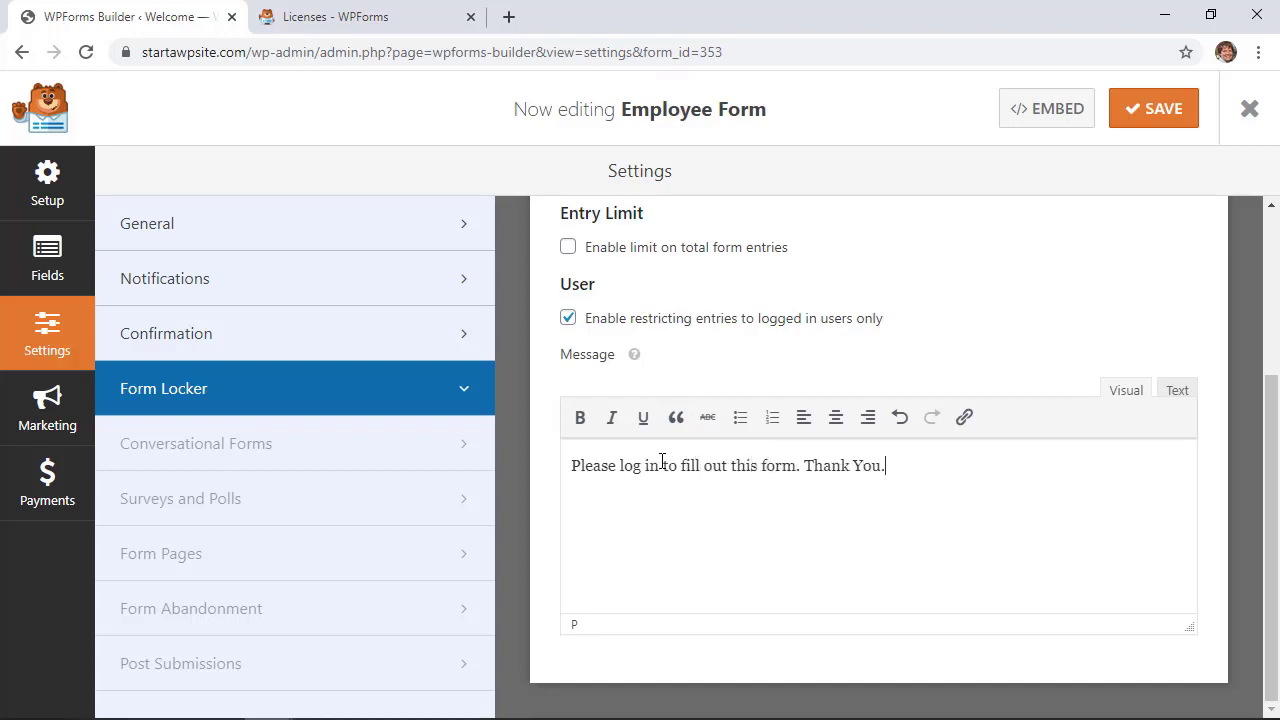
scroll(810, 493, "up", 5)
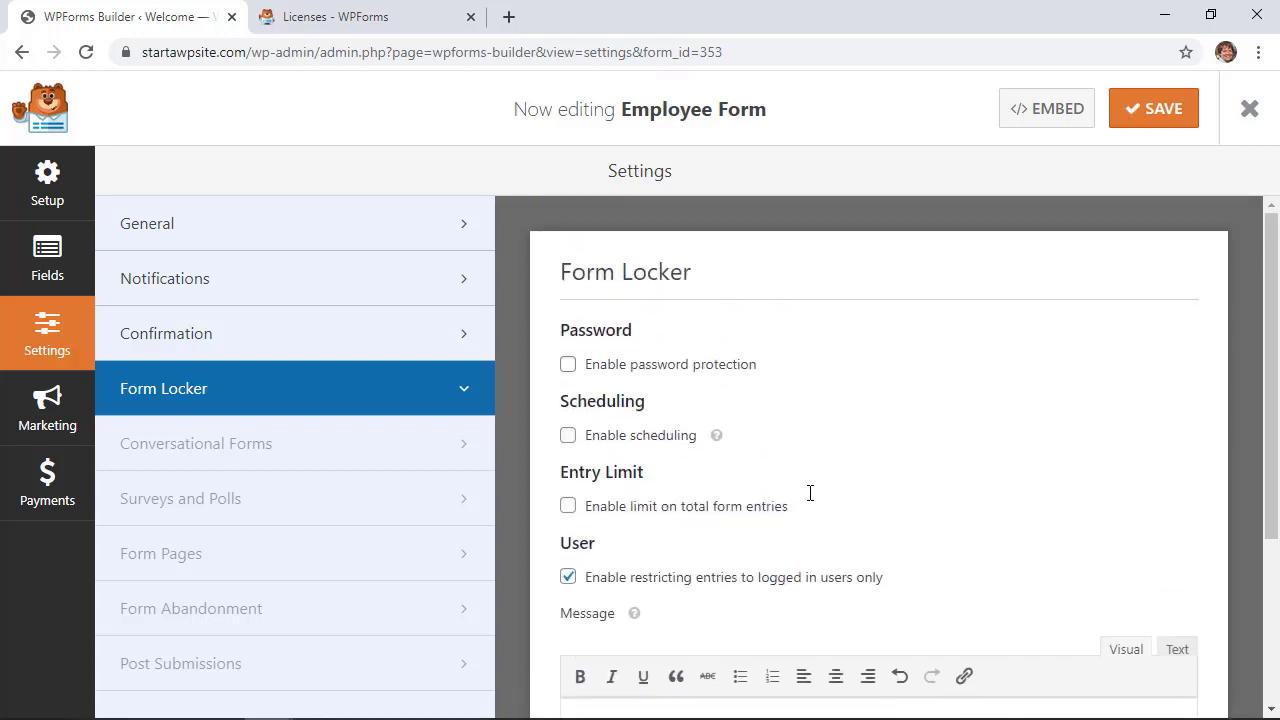
left_click(1150, 118)
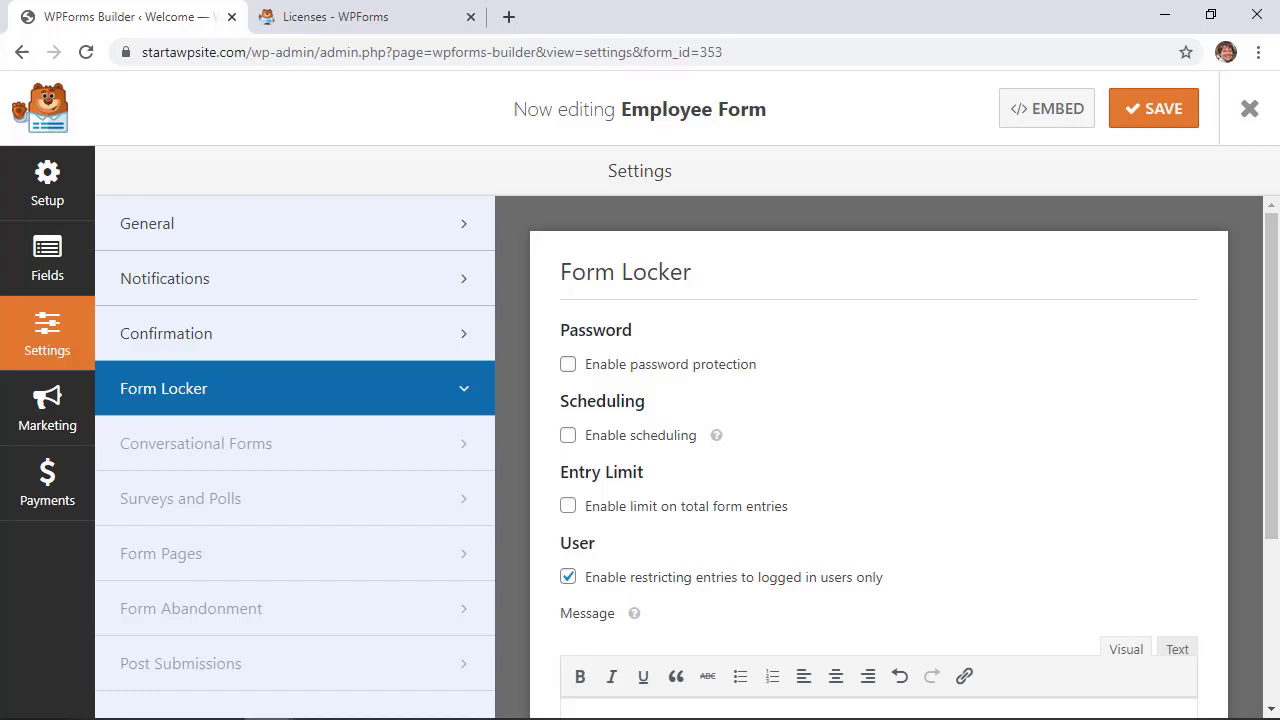
Leave the builder, reopen the Employee Form post from All Posts, and show its visibility options
left_click(1249, 109)
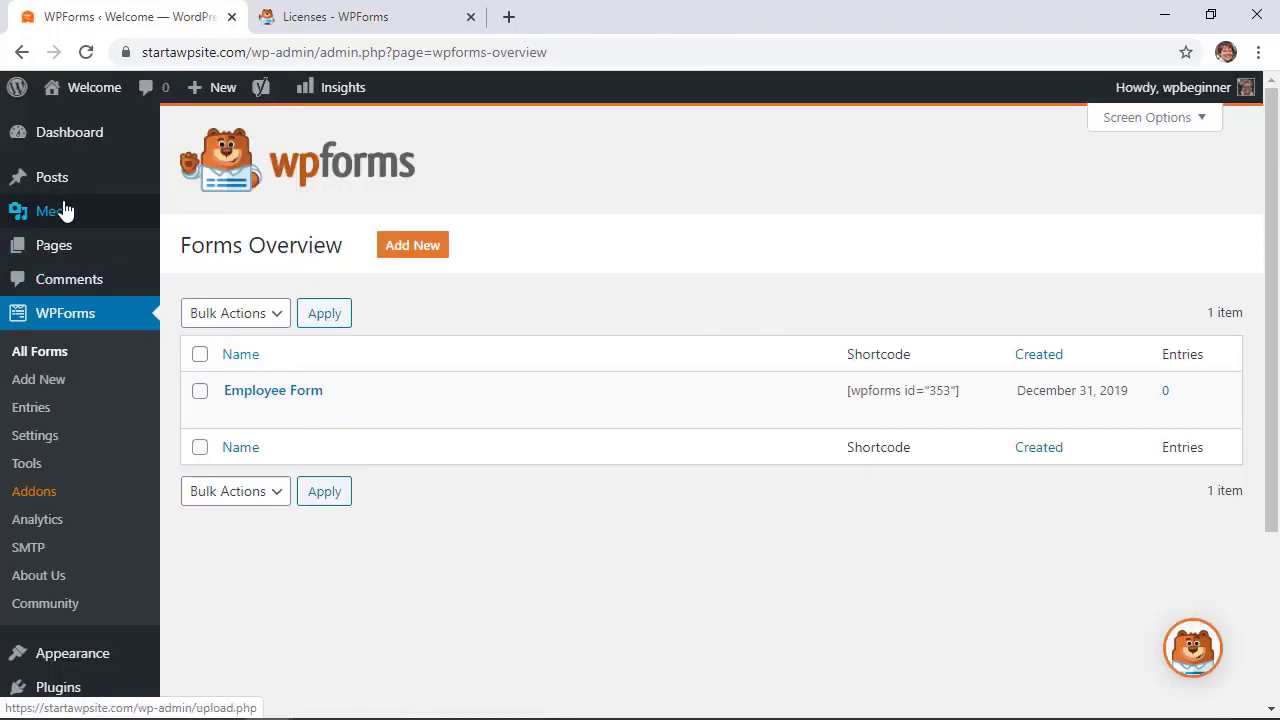
mouse_move(30, 188)
left_click(196, 182)
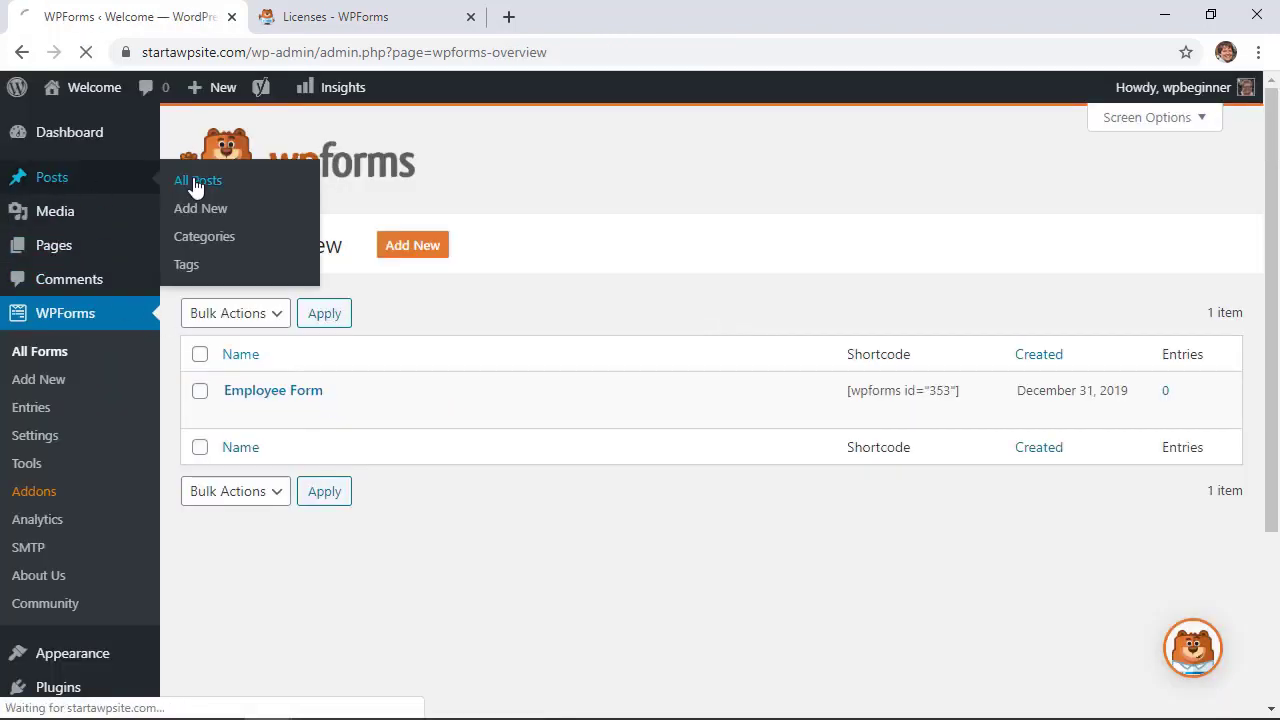
left_click(236, 331)
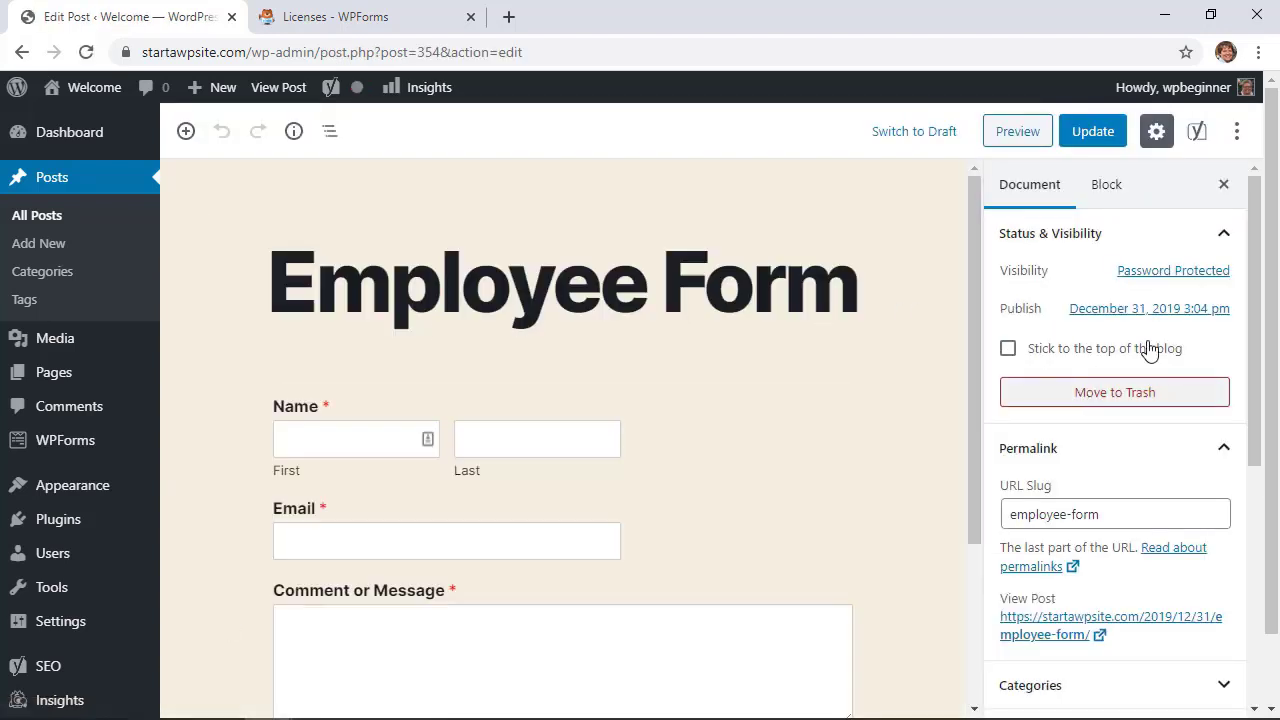
left_click(1173, 272)
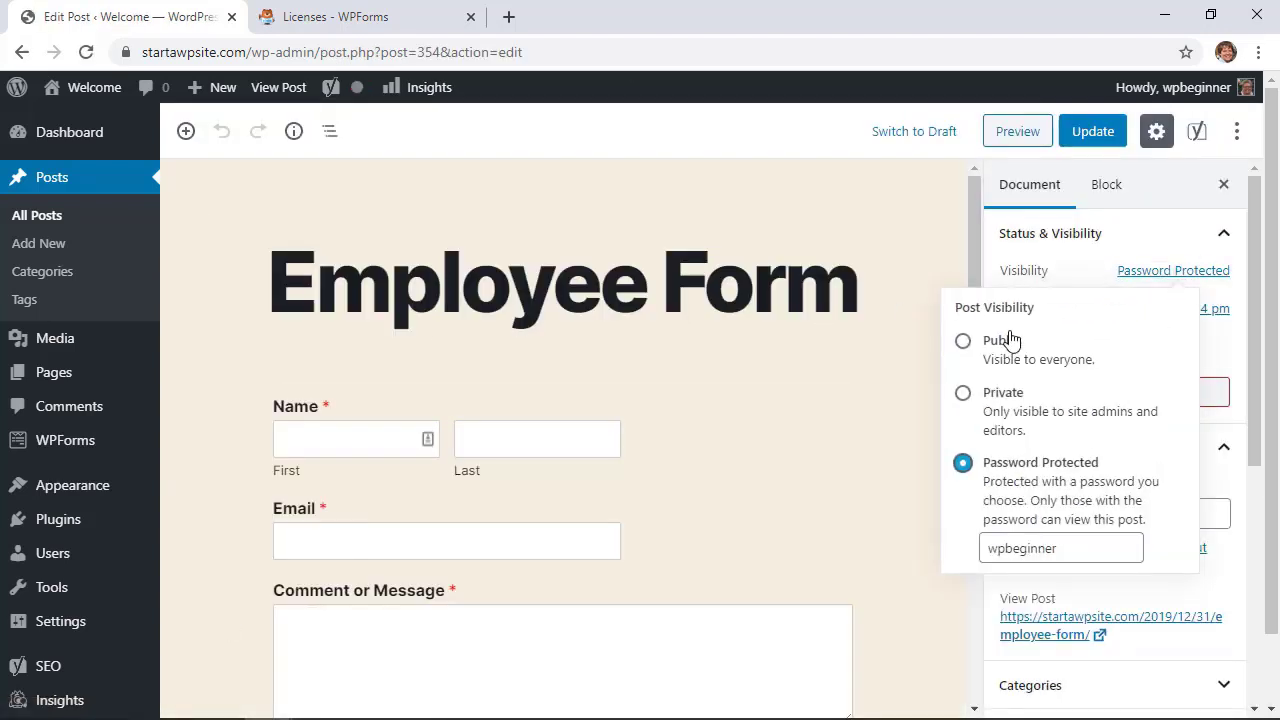
Set the Employee Form post's visibility to Public and update it
left_click(963, 341)
left_click(889, 440)
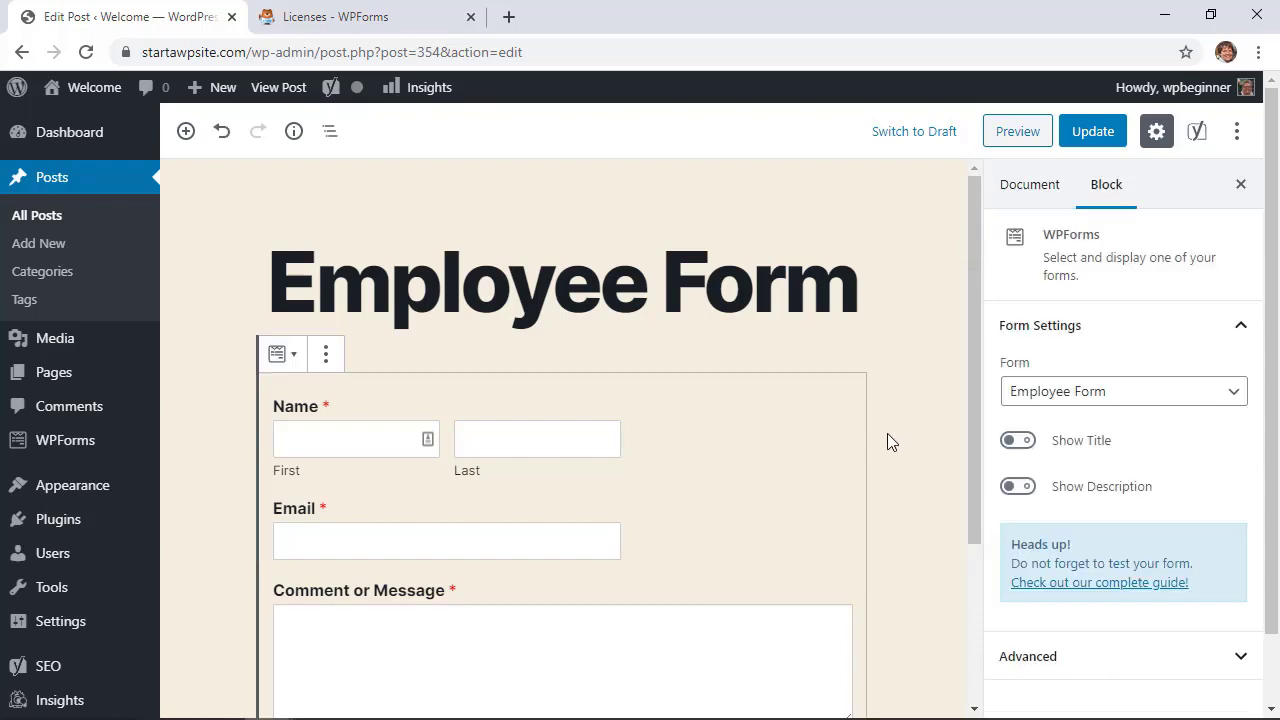
scroll(889, 441, "down", 3)
left_click(1088, 135)
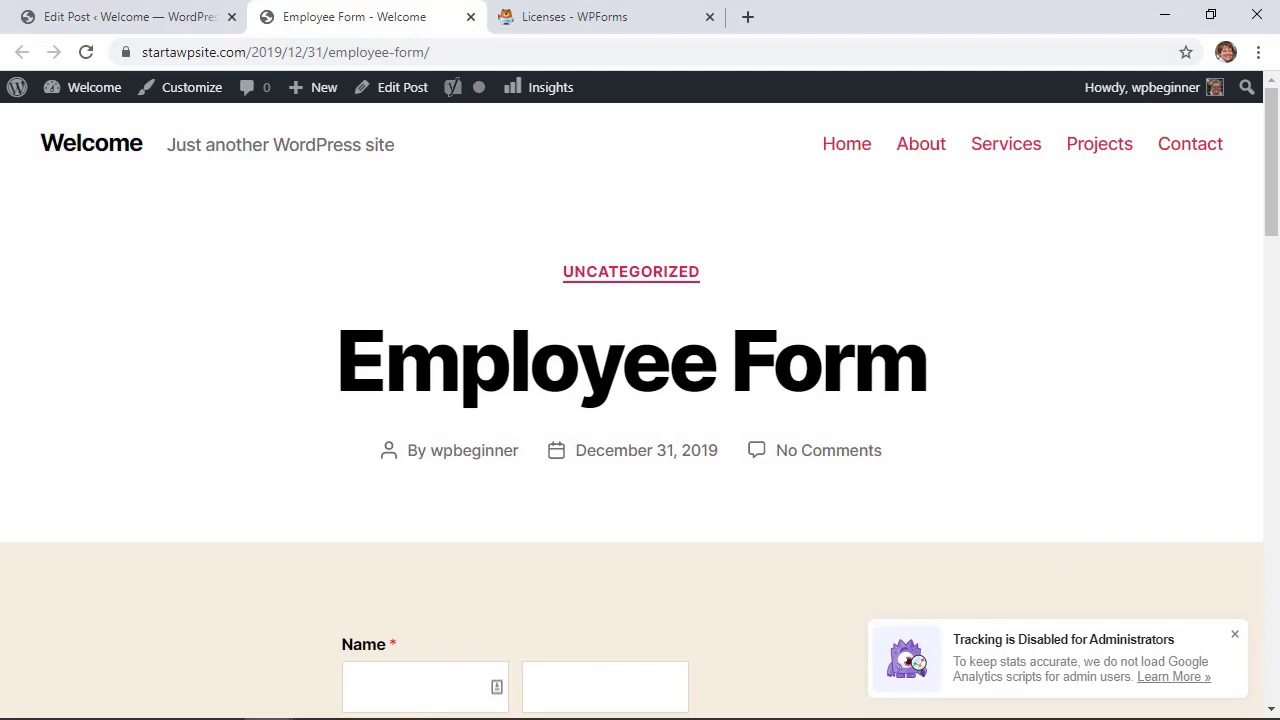
Log out of WordPress to view the post as a visitor
scroll(225, 352, "down", 5)
scroll(225, 352, "up", 2)
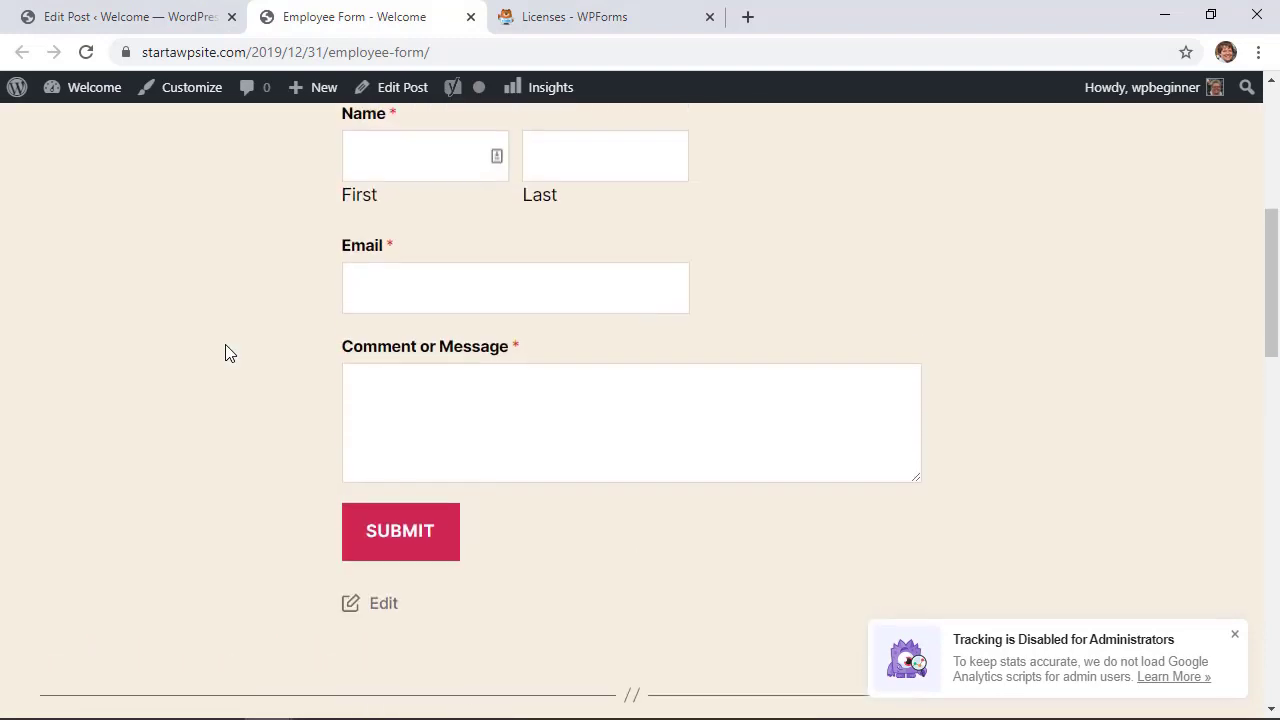
mouse_move(1150, 87)
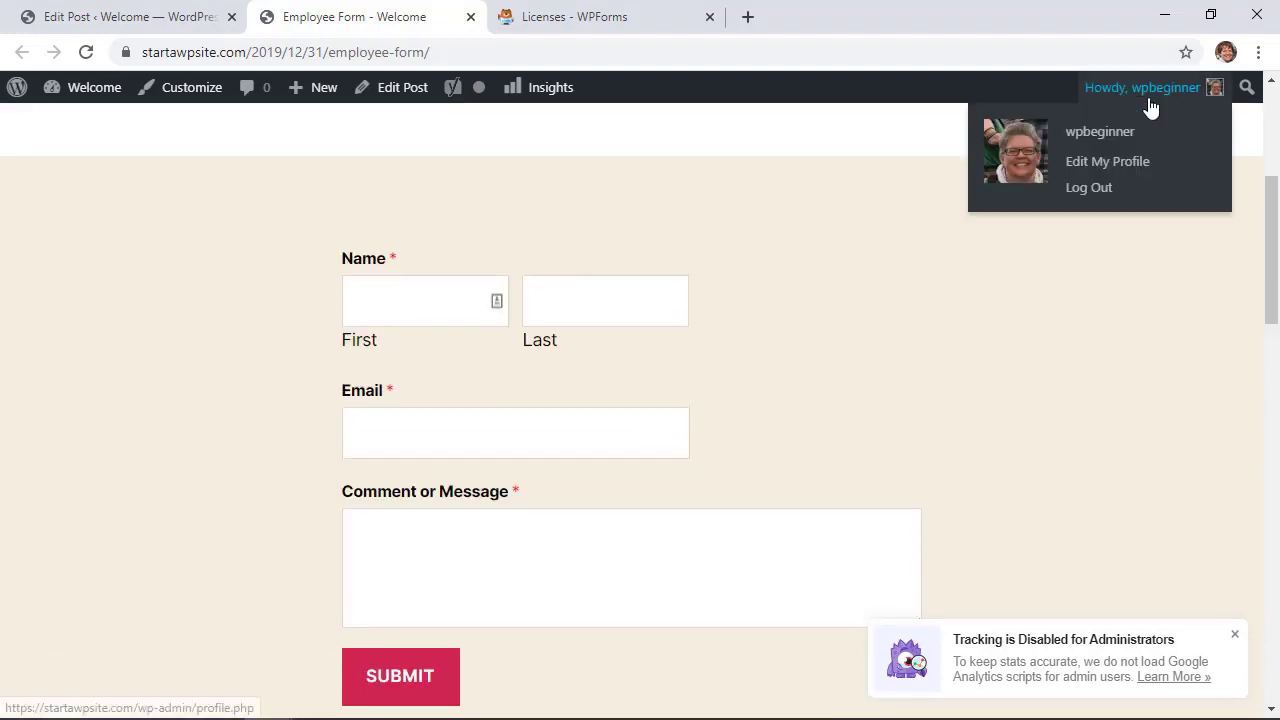
left_click(1094, 196)
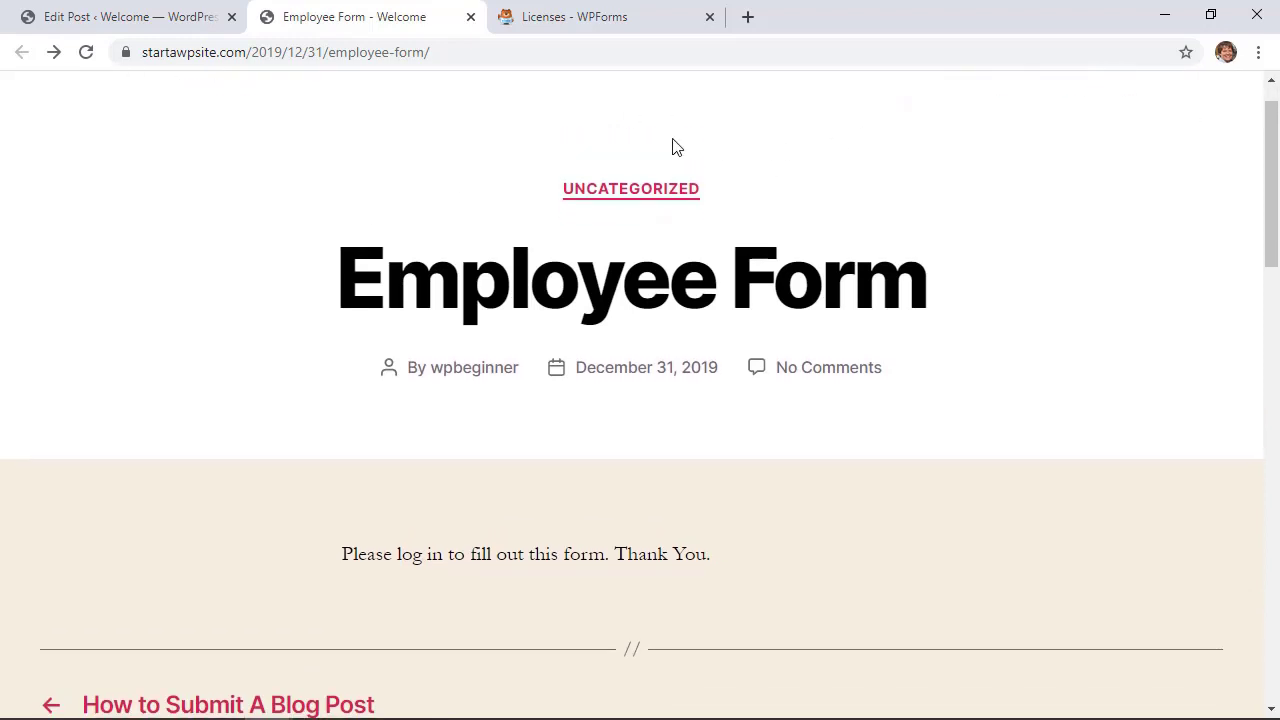
Scroll the live Employee Form post to check the log-in message that replaced the form
scroll(829, 437, "down", 2)
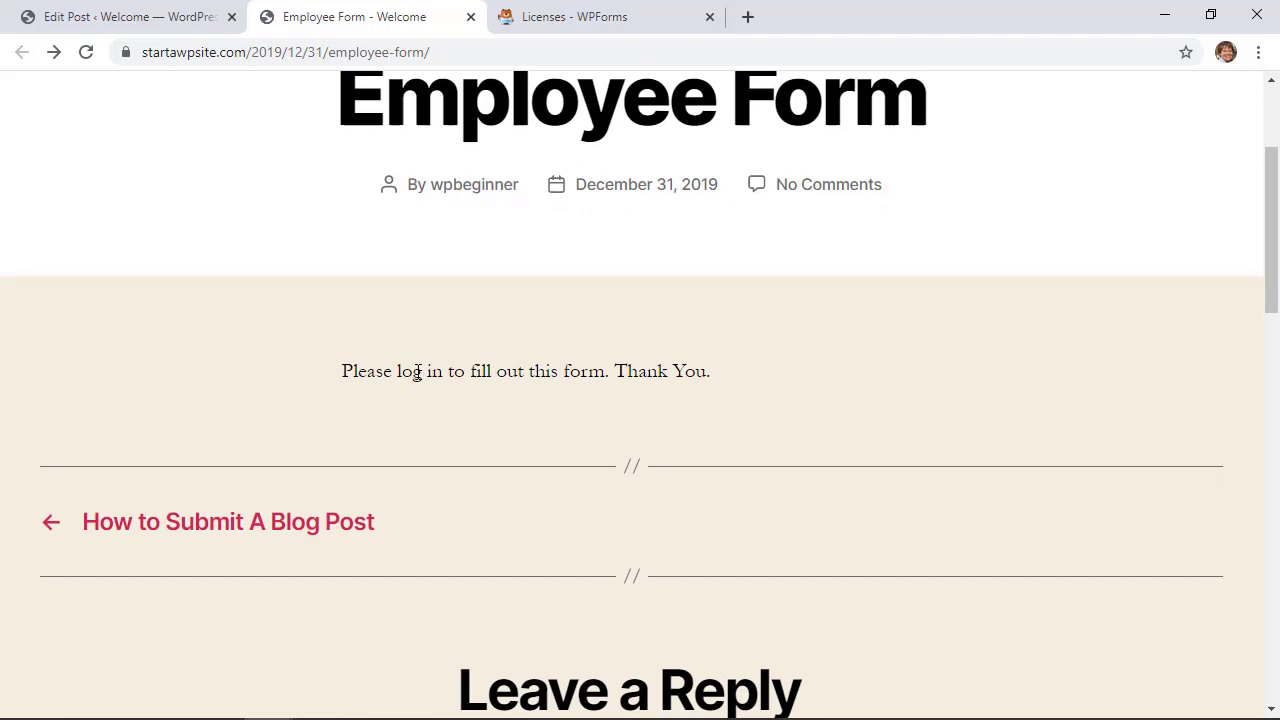
scroll(418, 371, "up", 1)
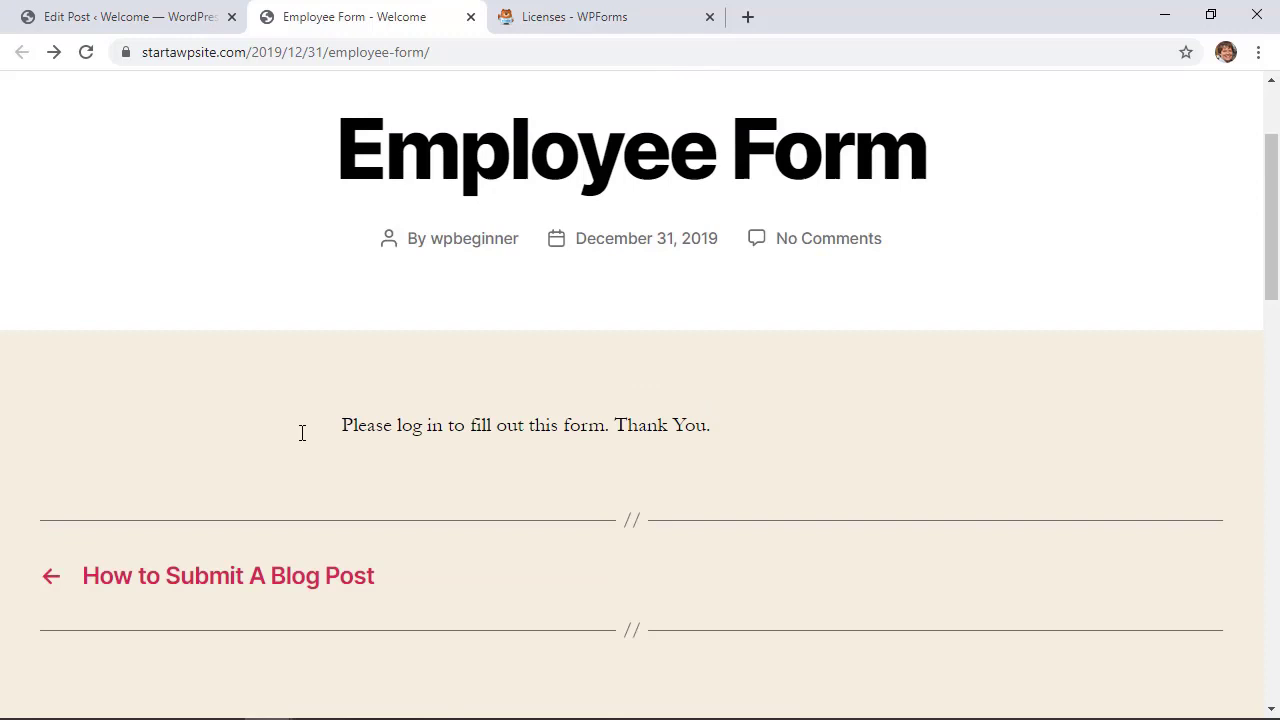
scroll(585, 435, "up", 1)
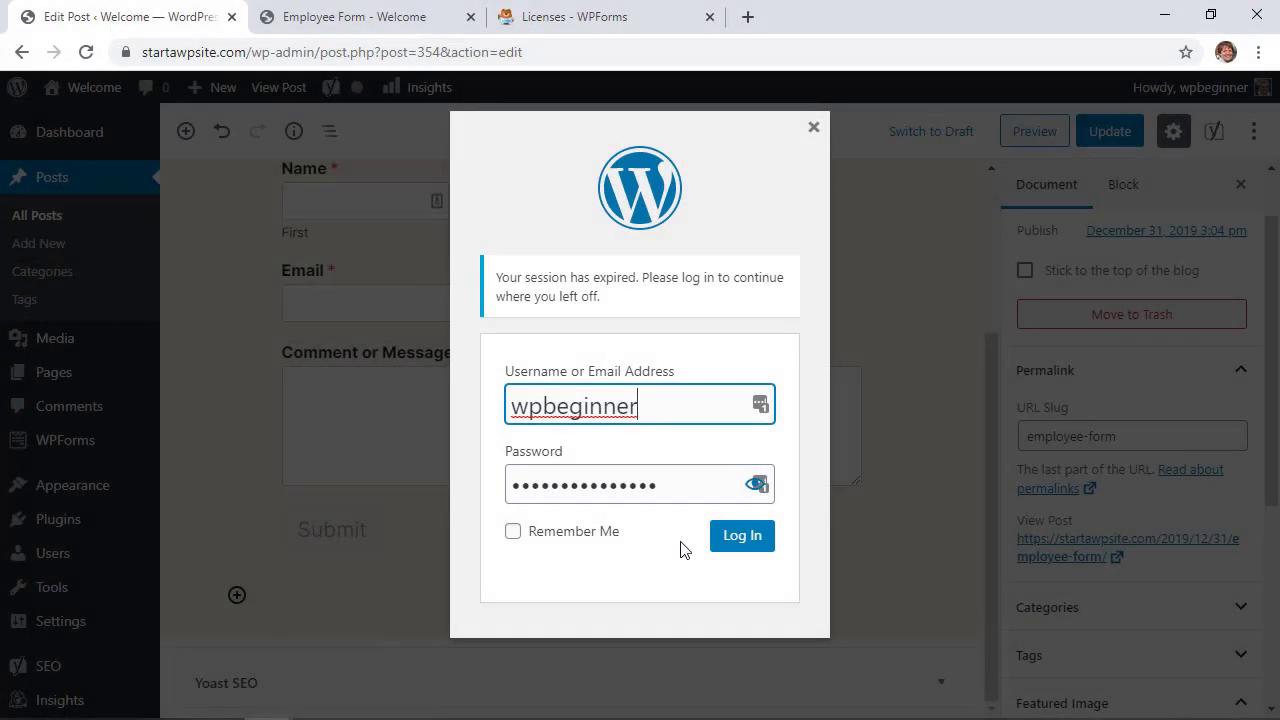
Log back in through the session-expired prompt
left_click(752, 540)
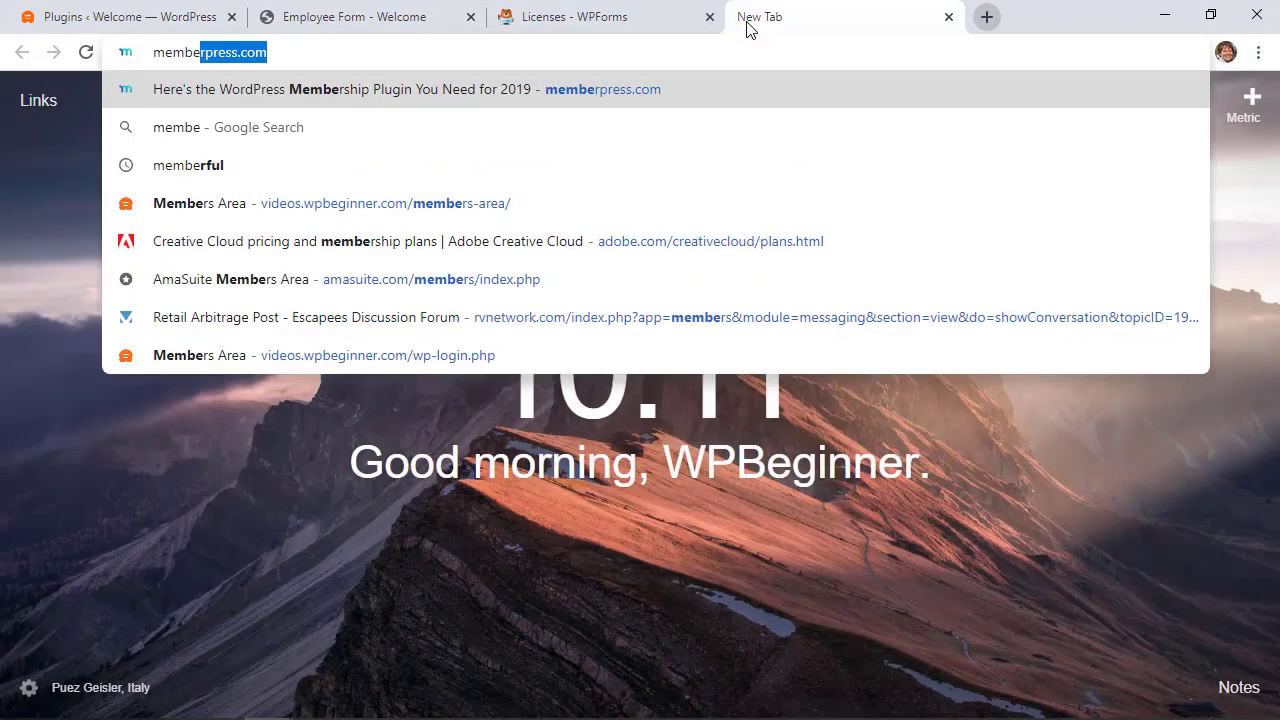
Load memberpress.com in the new browser tab
key("Return")
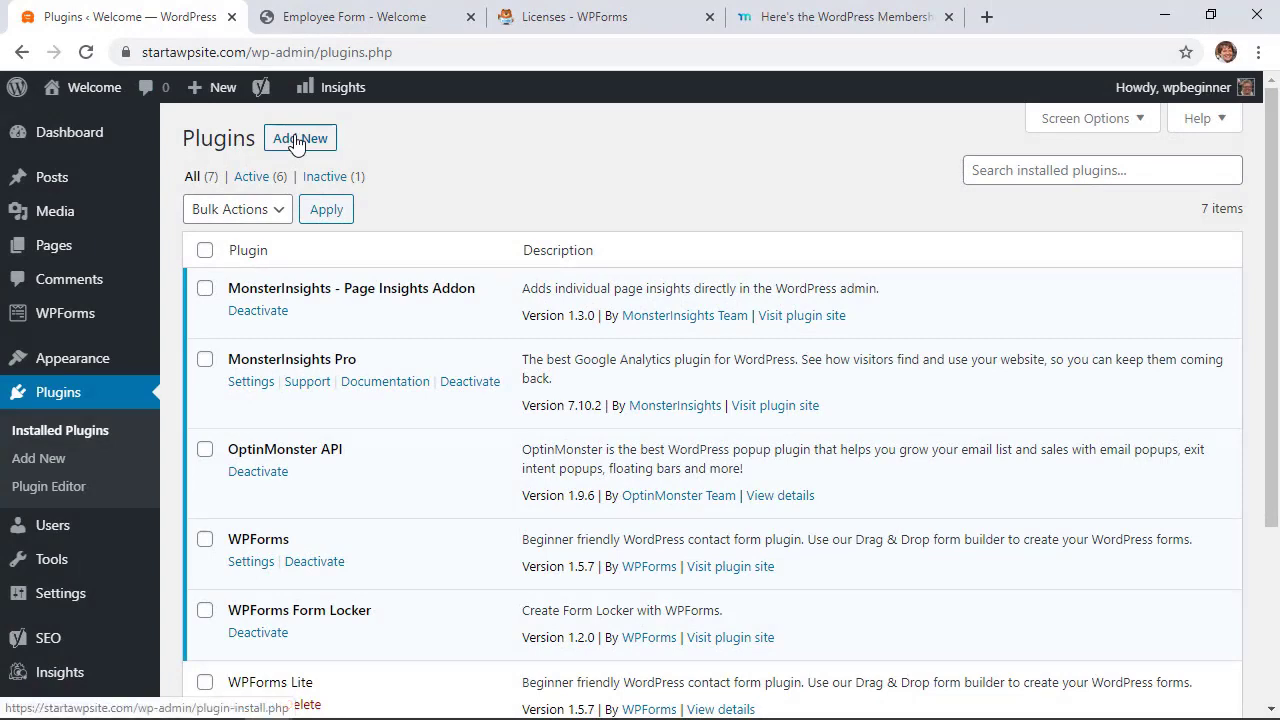
Upload memberpress-developer-1.3.8.zip through Add New > Upload Plugin, install it and activate it
left_click(296, 142)
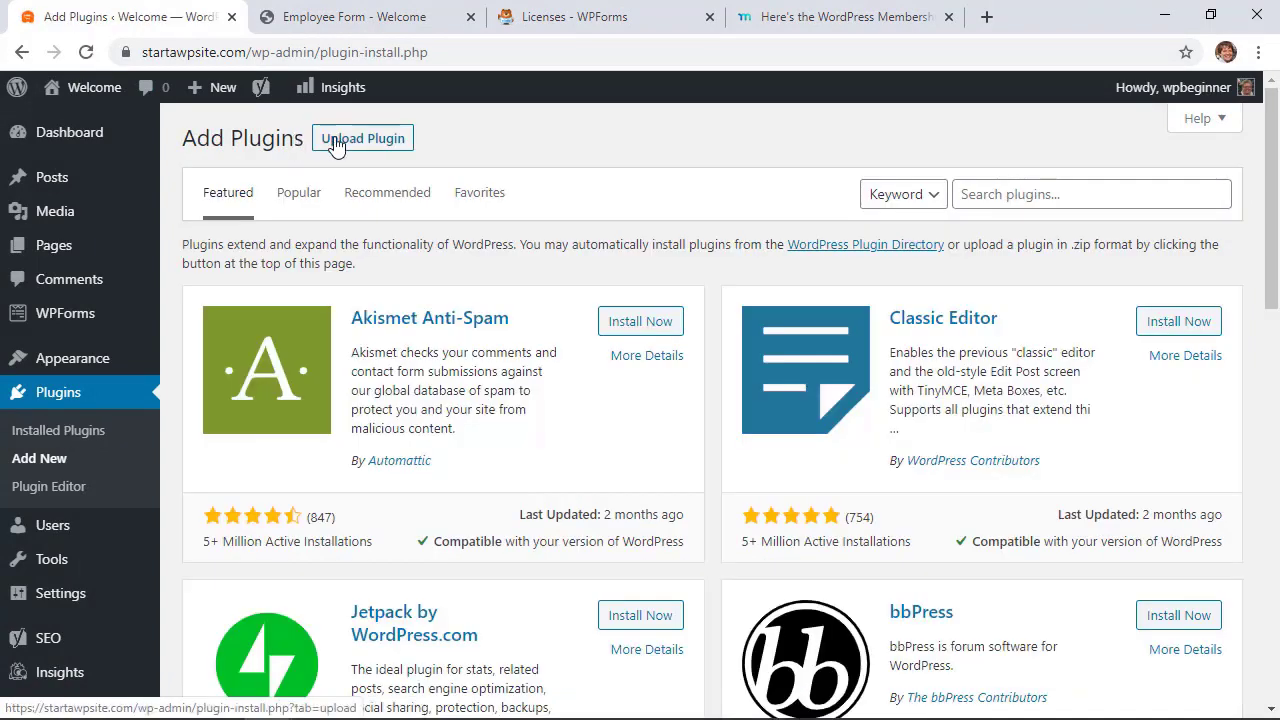
left_click(345, 142)
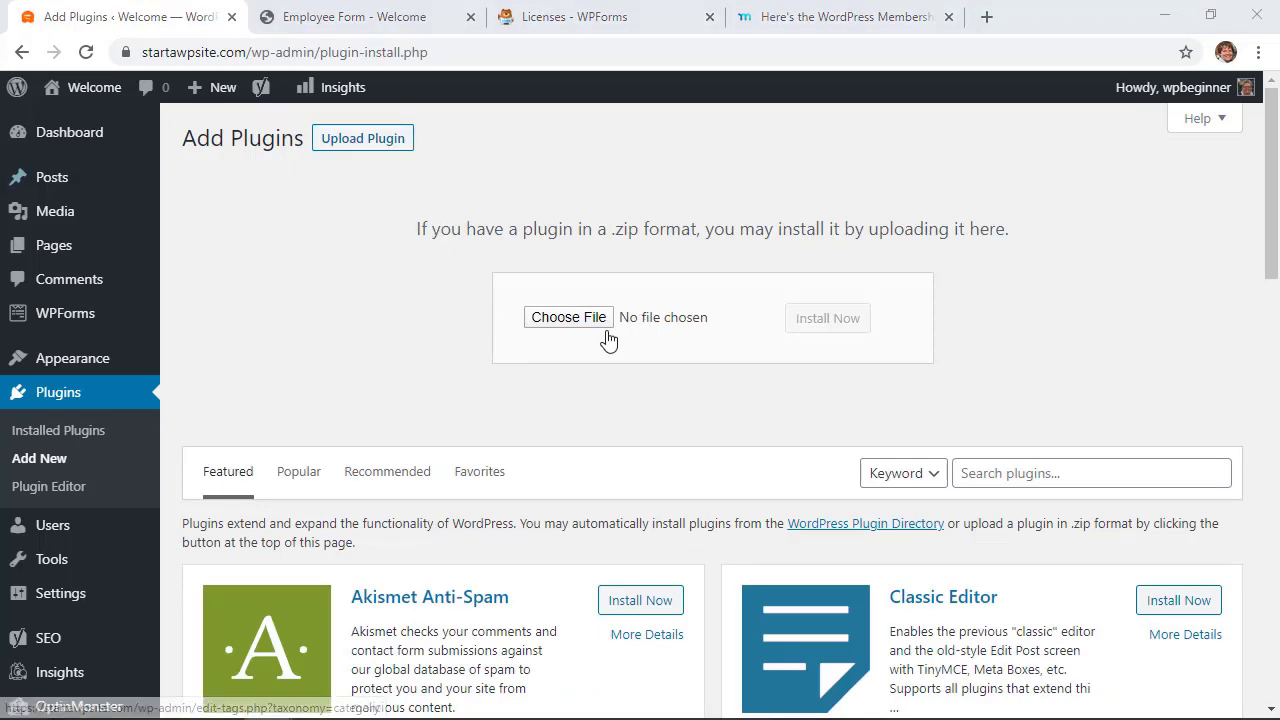
left_click(557, 320)
left_click(314, 150)
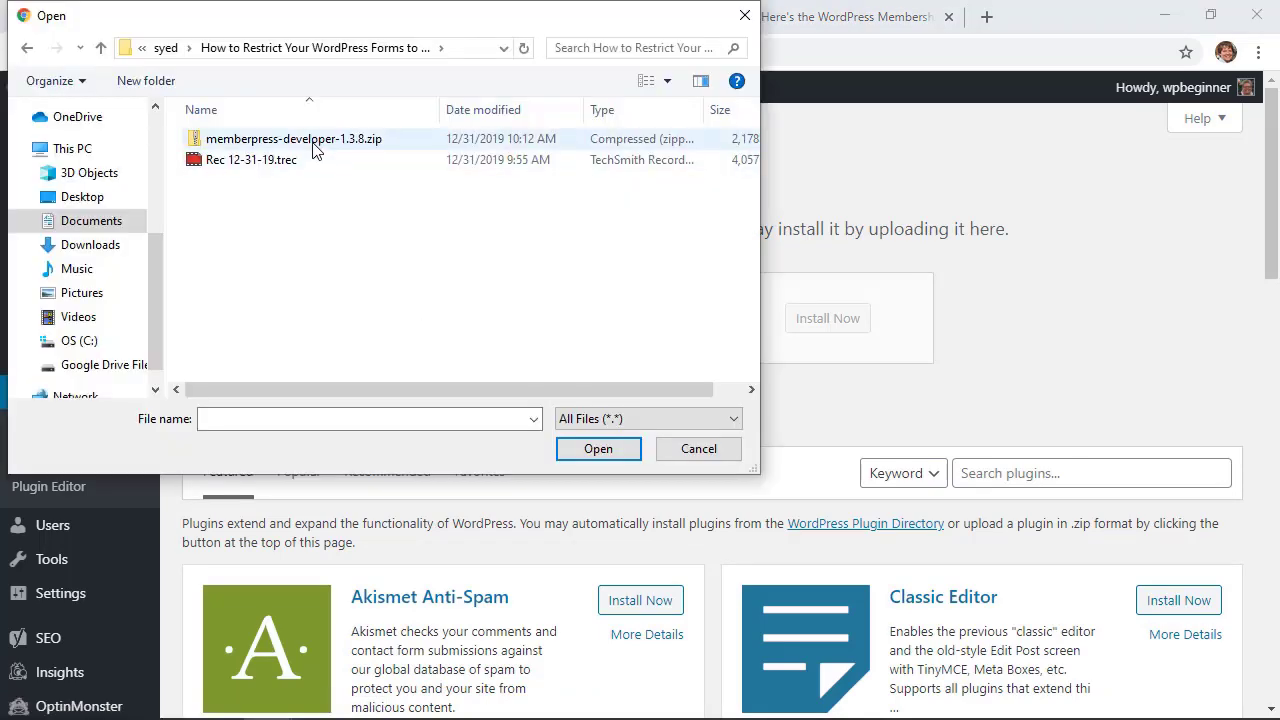
double_click(314, 150)
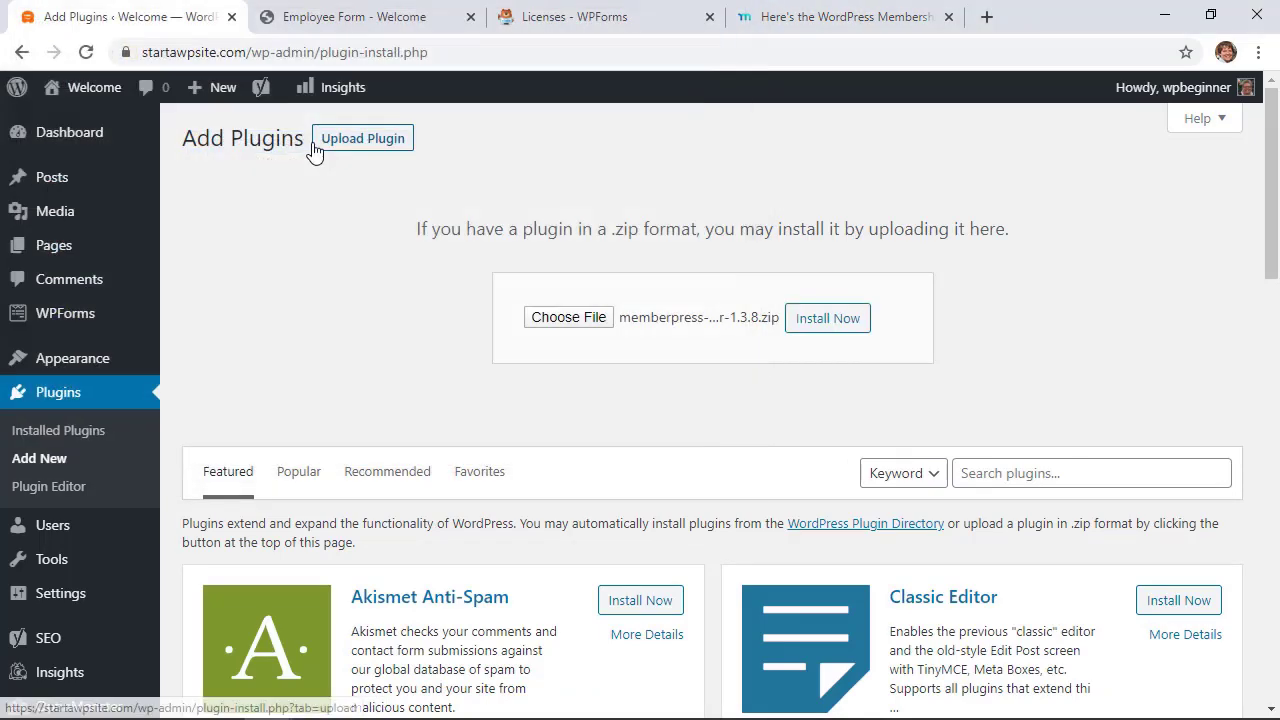
left_click(820, 327)
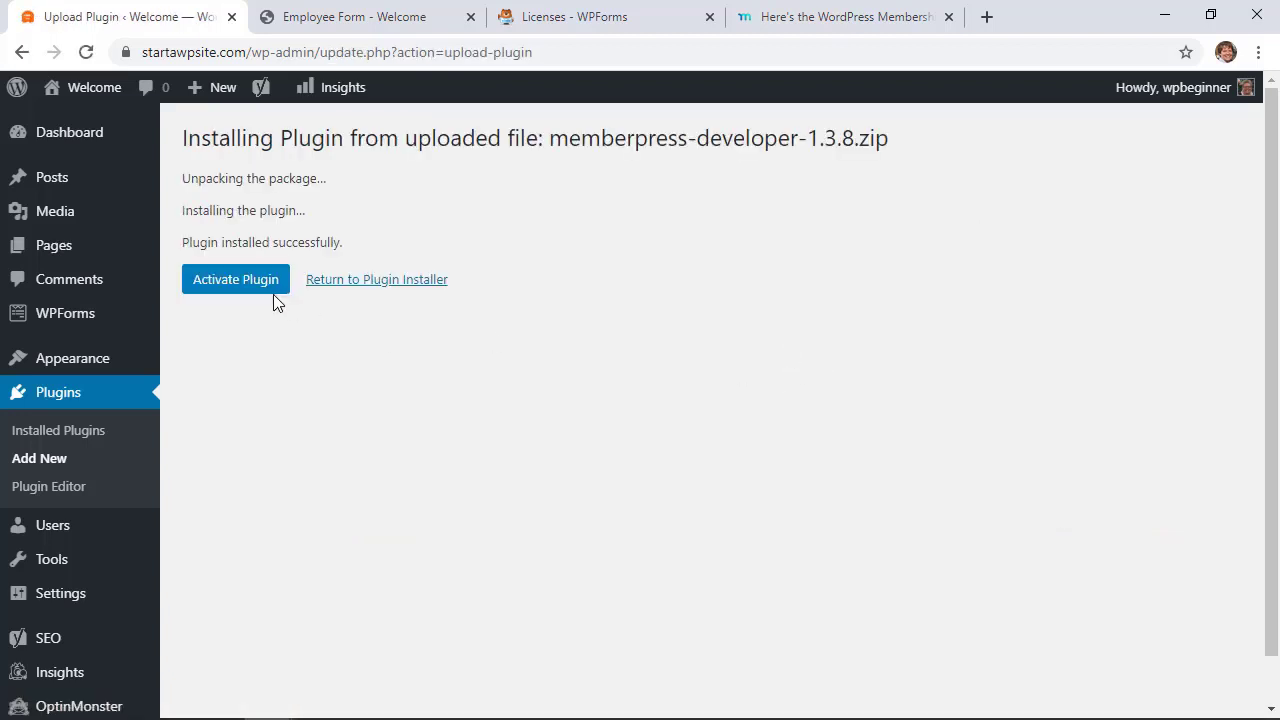
left_click(235, 281)
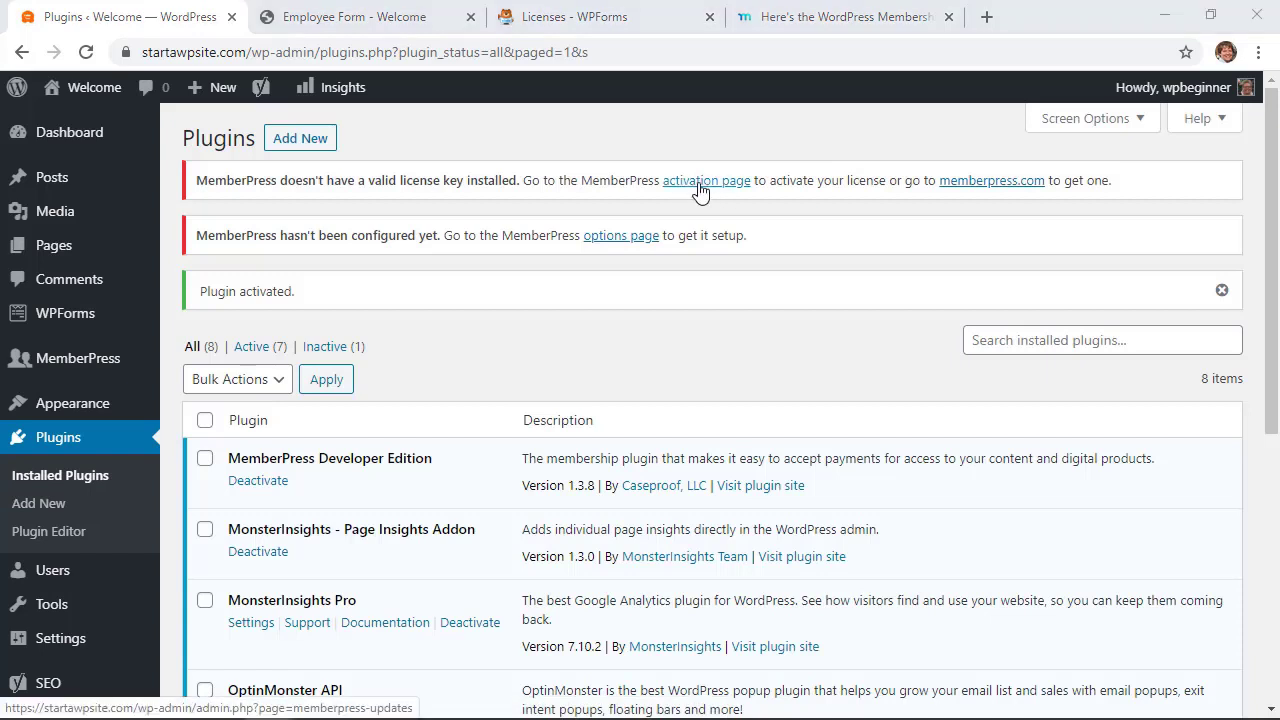
Paste the license key on the MemberPress Activate page and activate the license
mouse_move(97, 365)
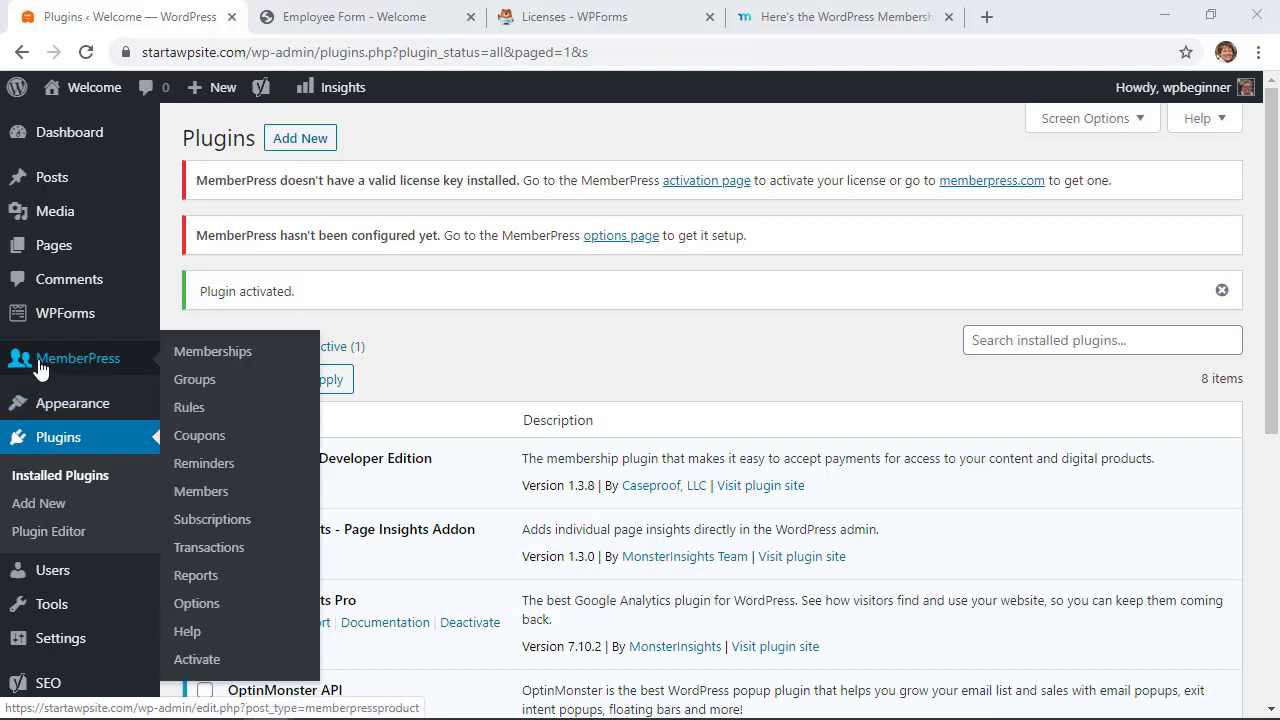
left_click(199, 657)
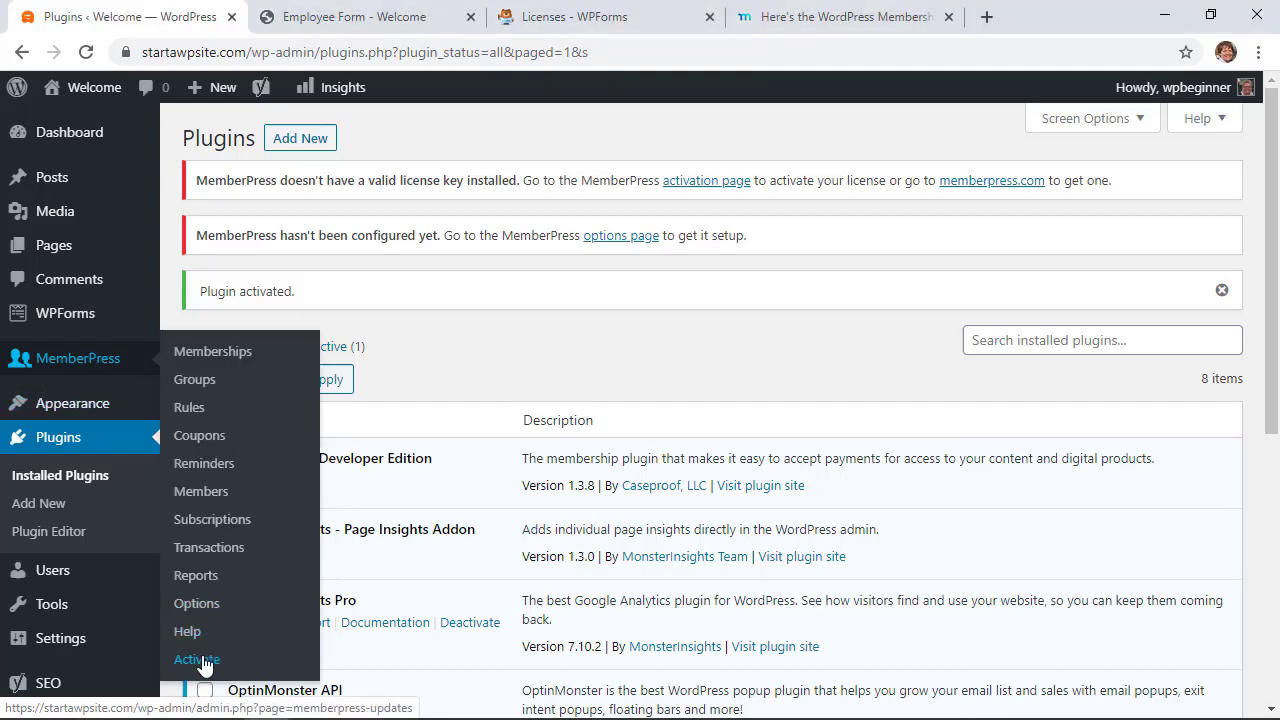
right_click(653, 355)
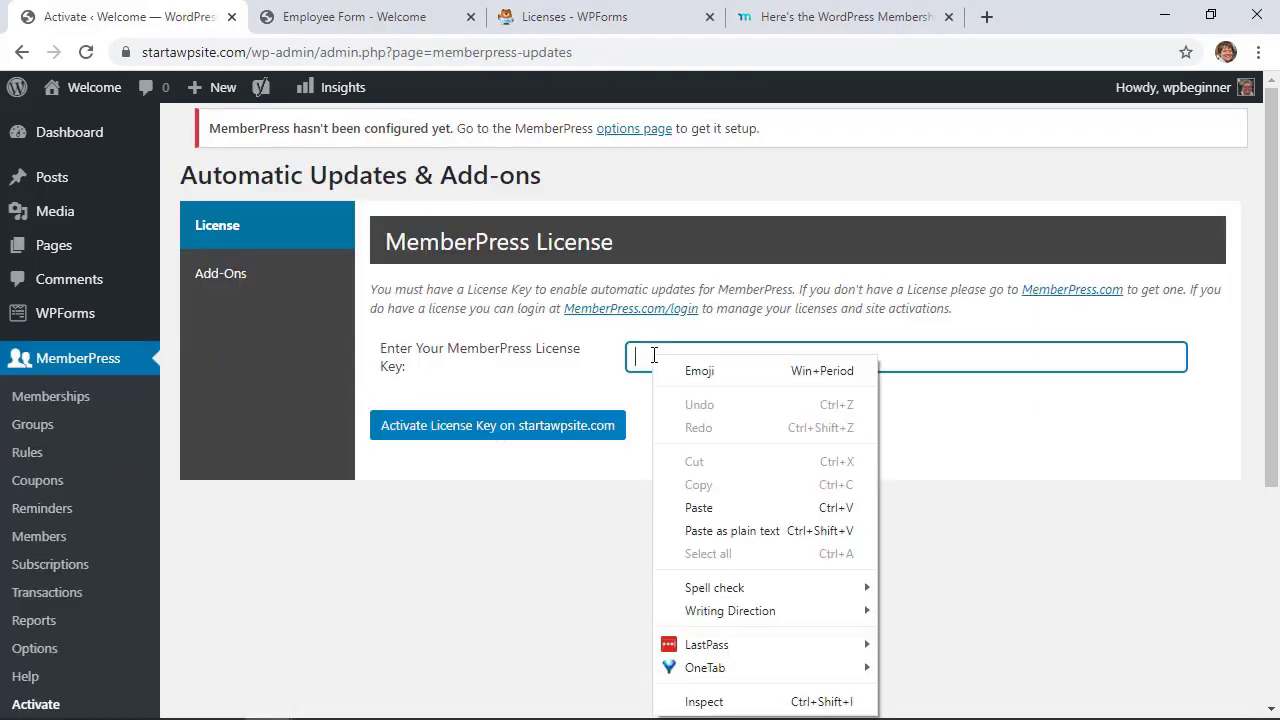
left_click(698, 508)
left_click(491, 435)
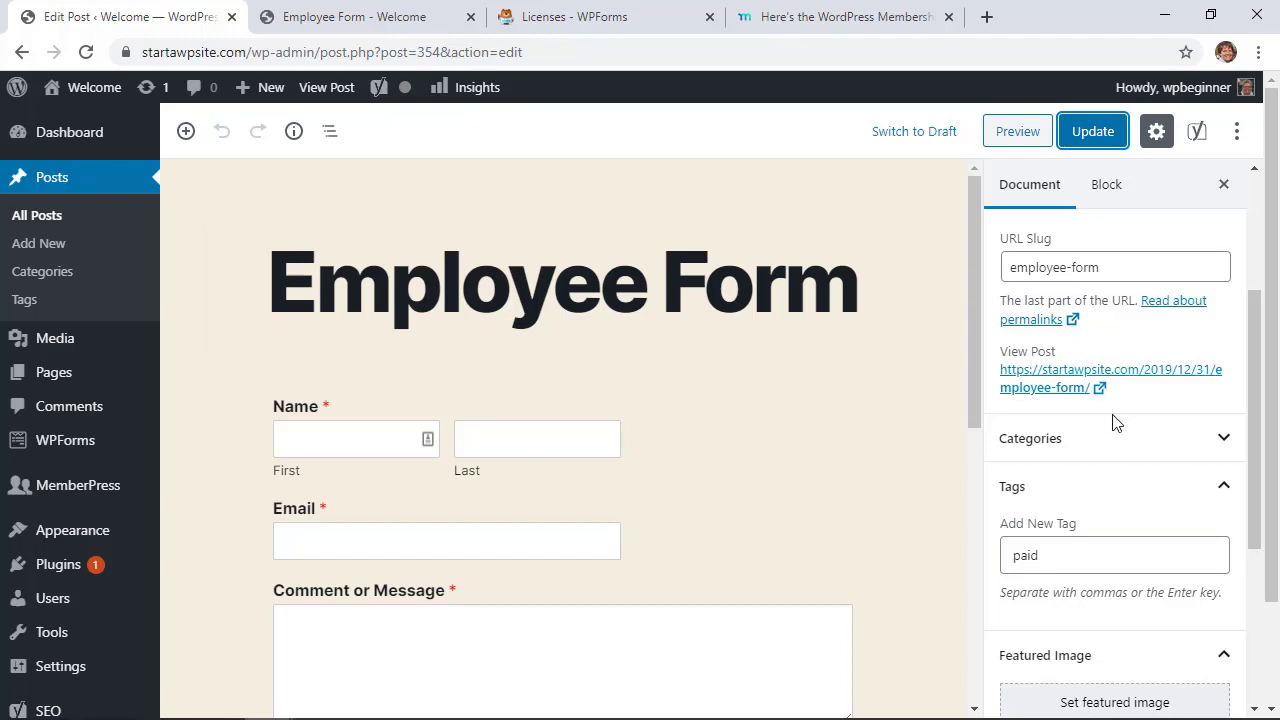
Open MemberPress > Rules from the admin sidebar
scroll(1108, 451, "down", 1)
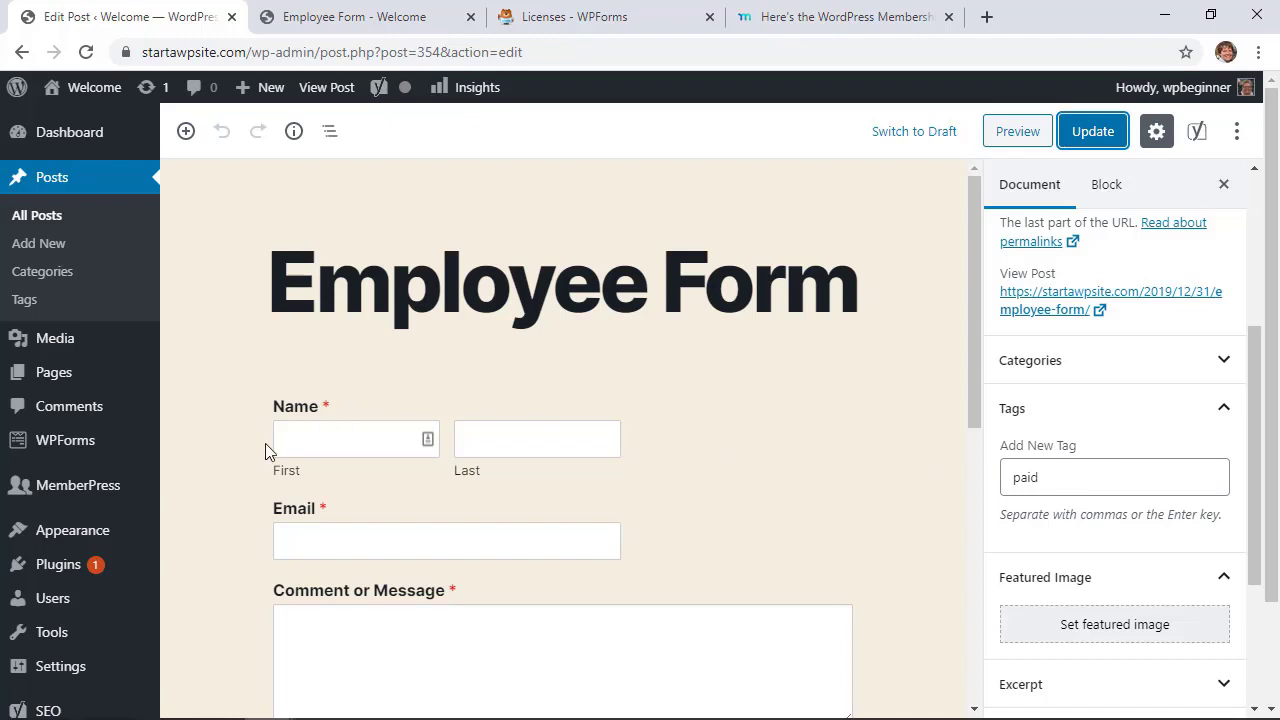
mouse_move(57, 497)
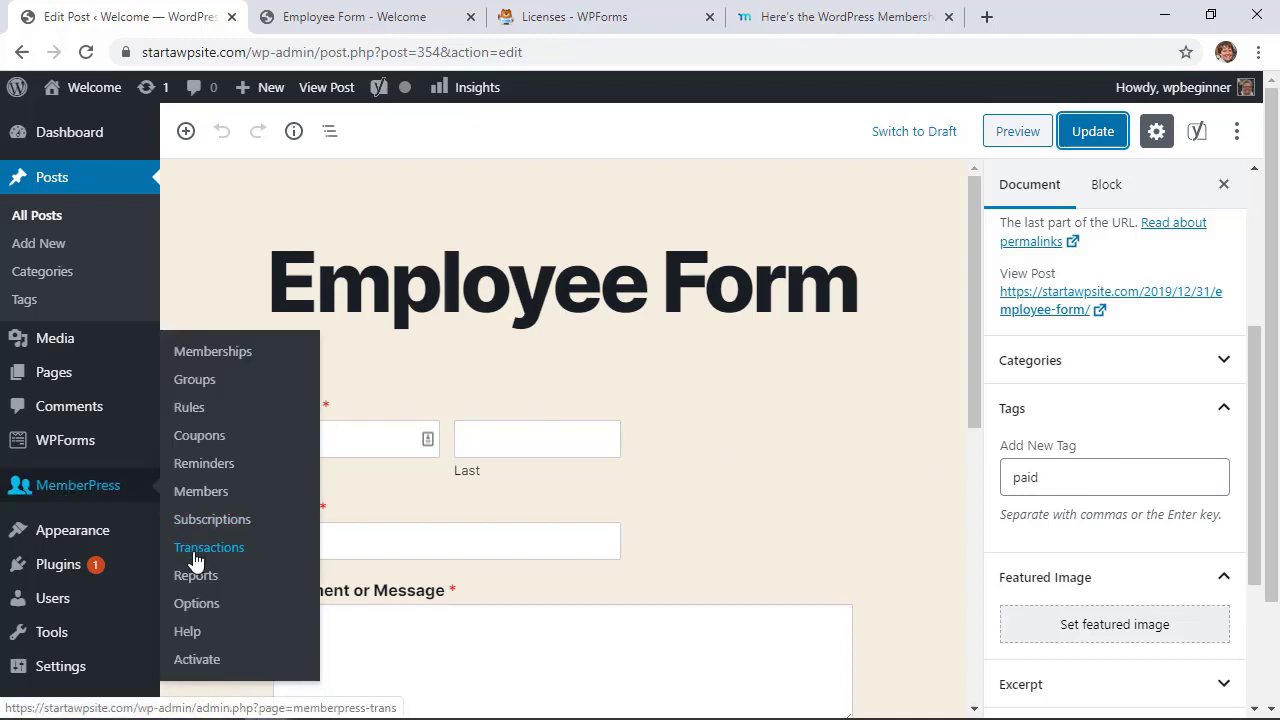
left_click(190, 409)
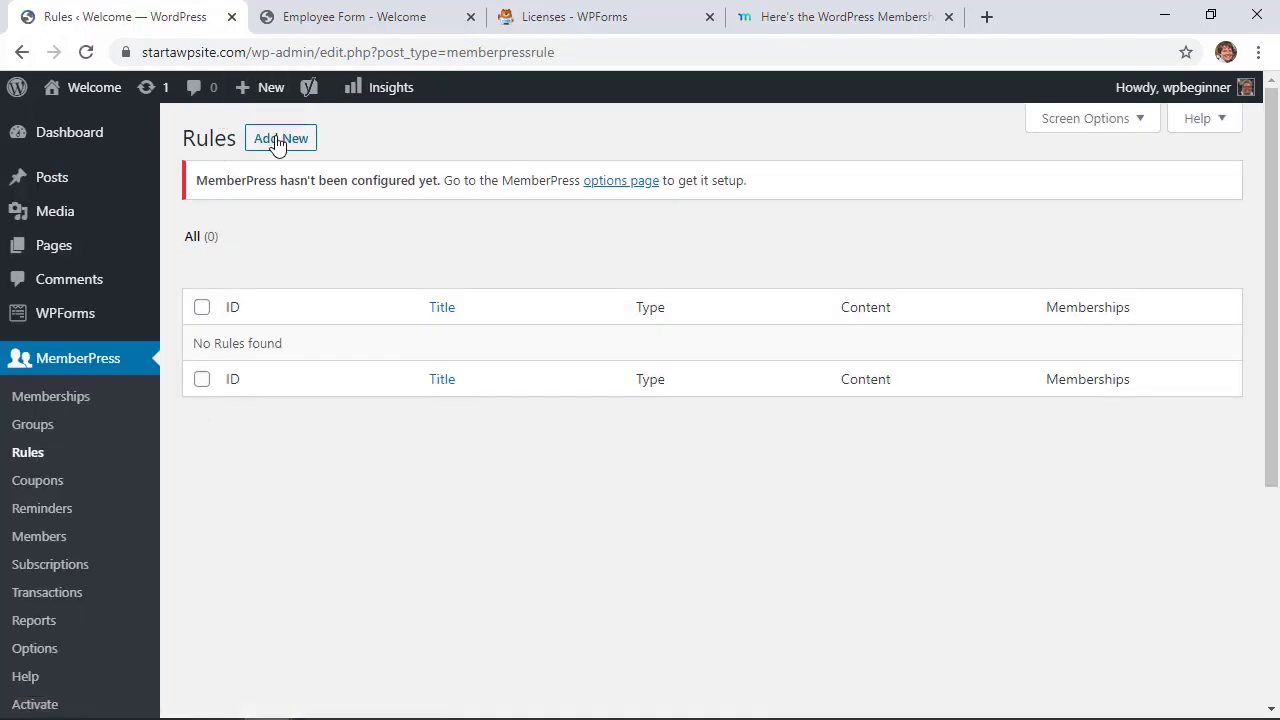
Start a new rule set to All Content Tagged with the tag 'paid'
left_click(277, 141)
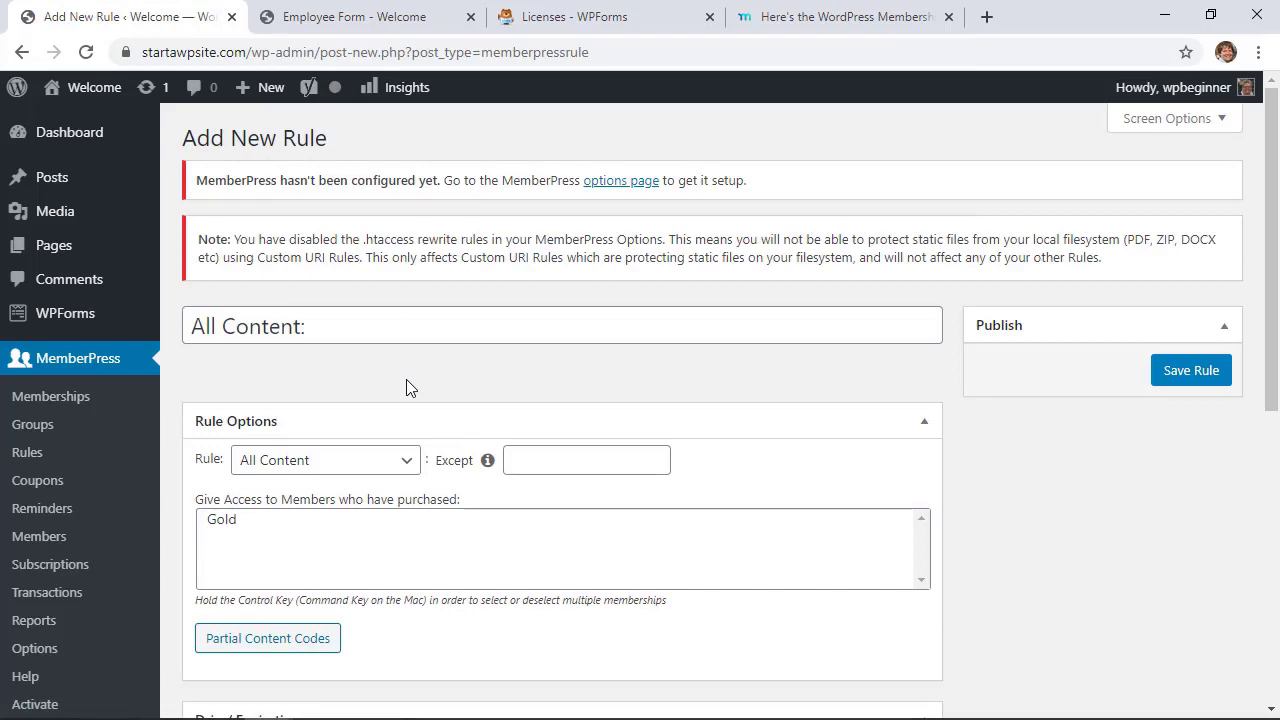
left_click(325, 460)
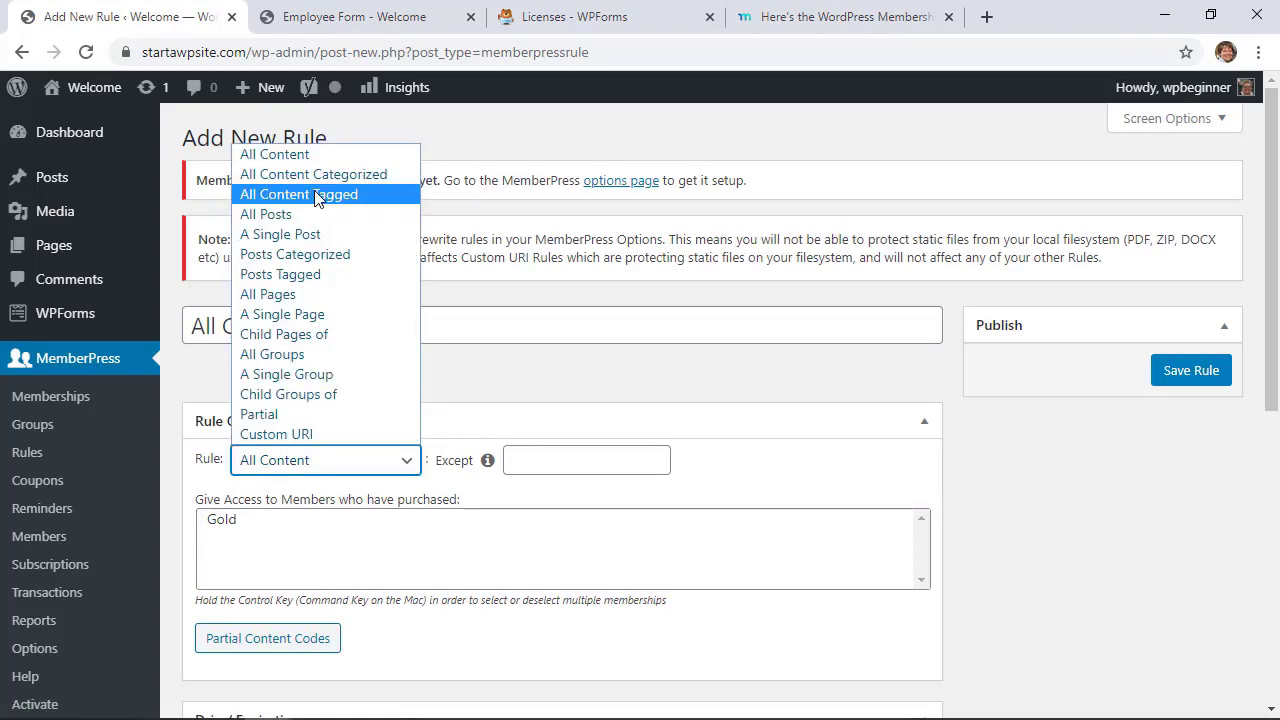
left_click(300, 195)
left_click(489, 460)
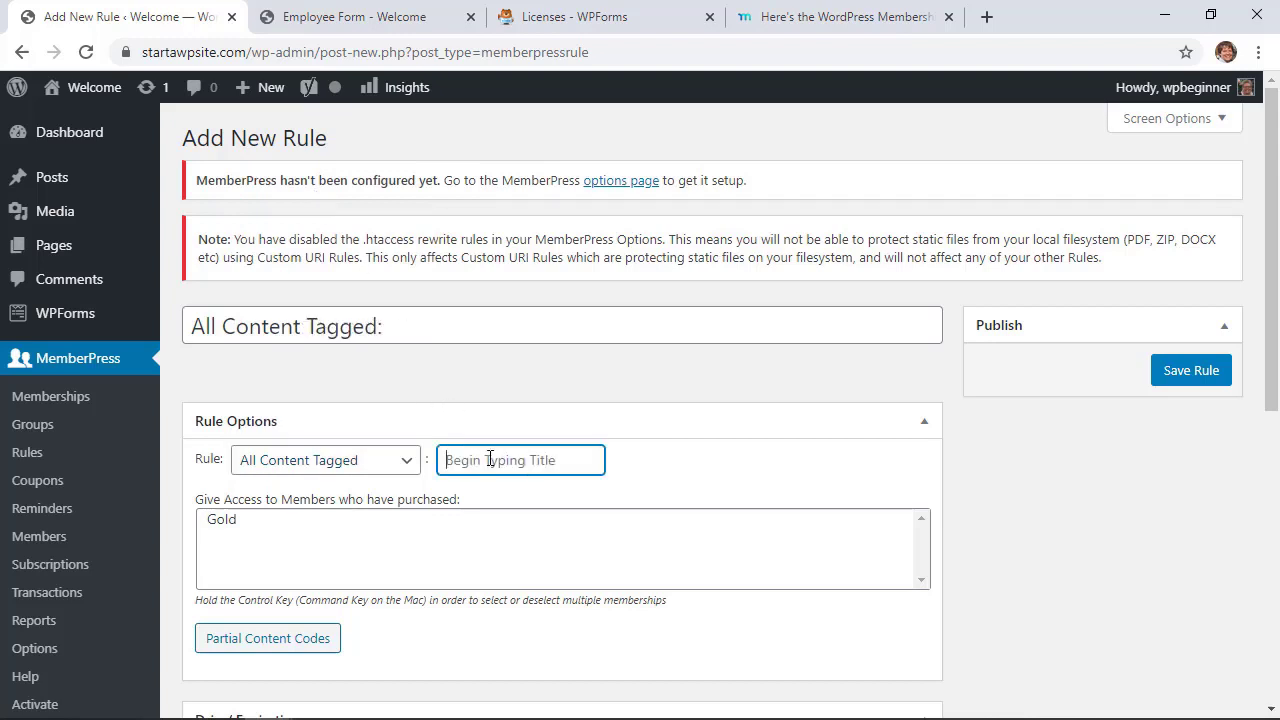
type("paid")
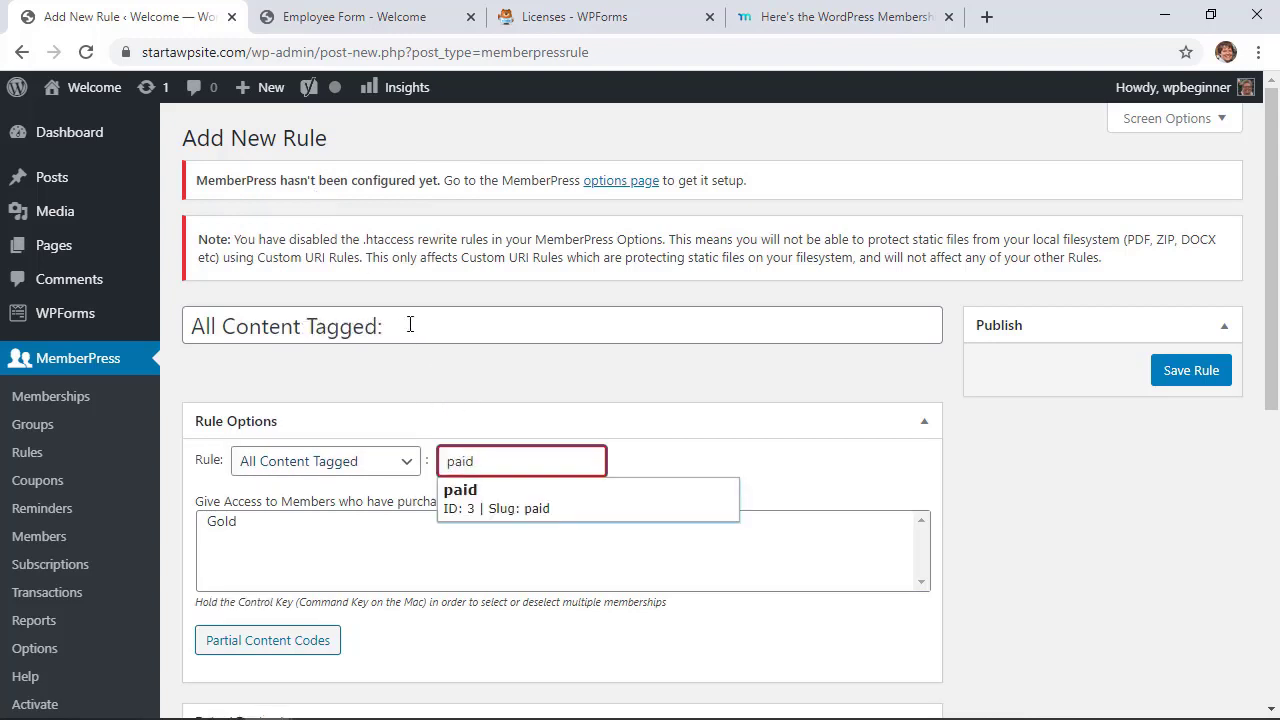
left_click(411, 325)
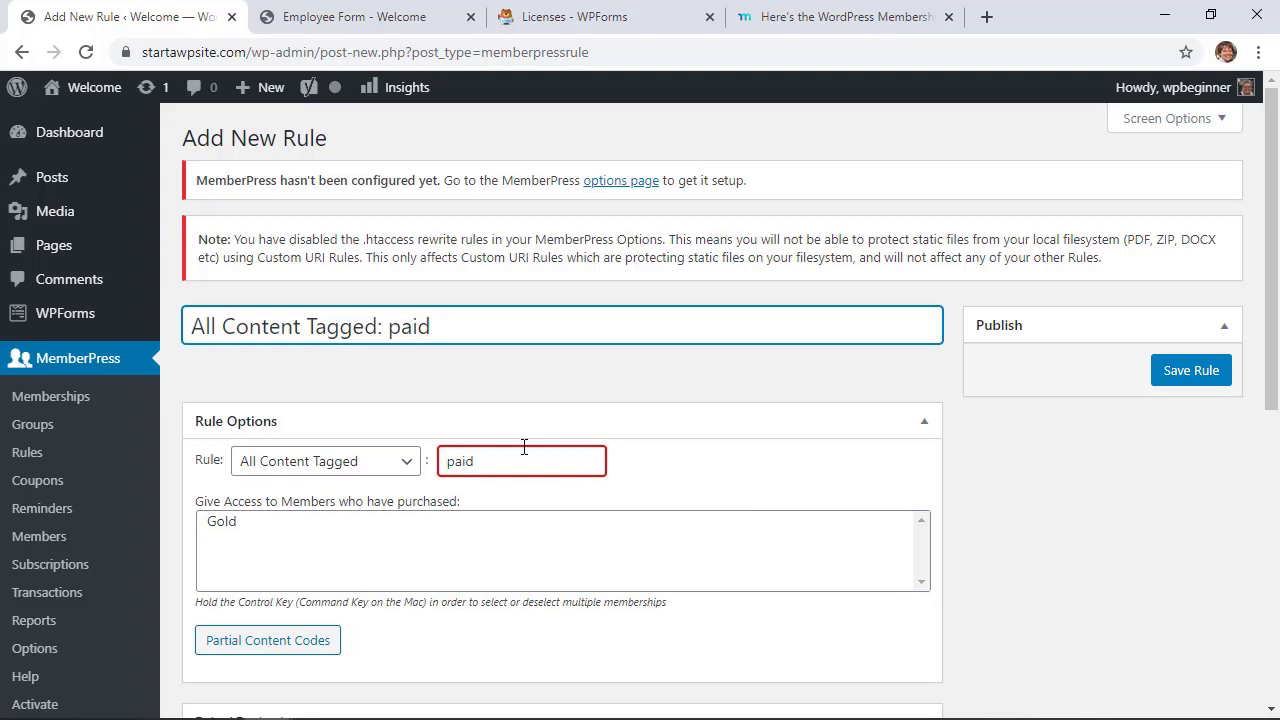
Grant access to Gold members and save the rule
scroll(394, 449, "down", 1)
left_click(224, 437)
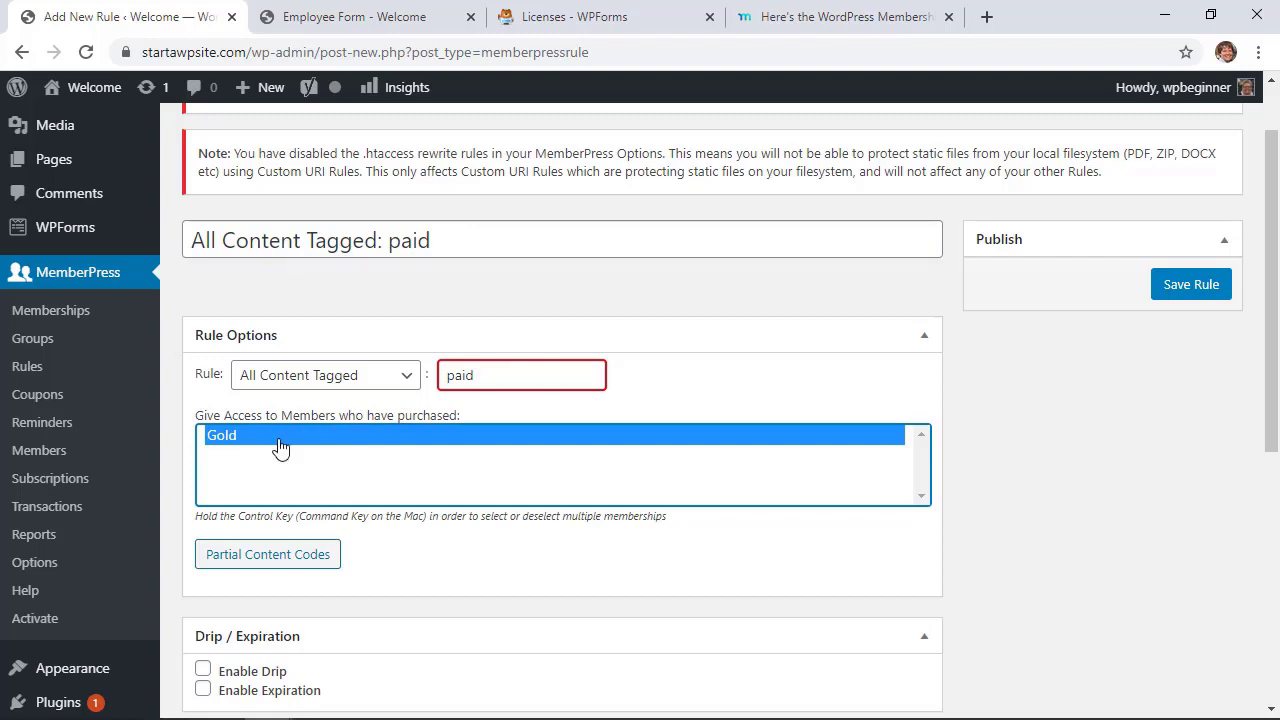
scroll(280, 448, "down", 4)
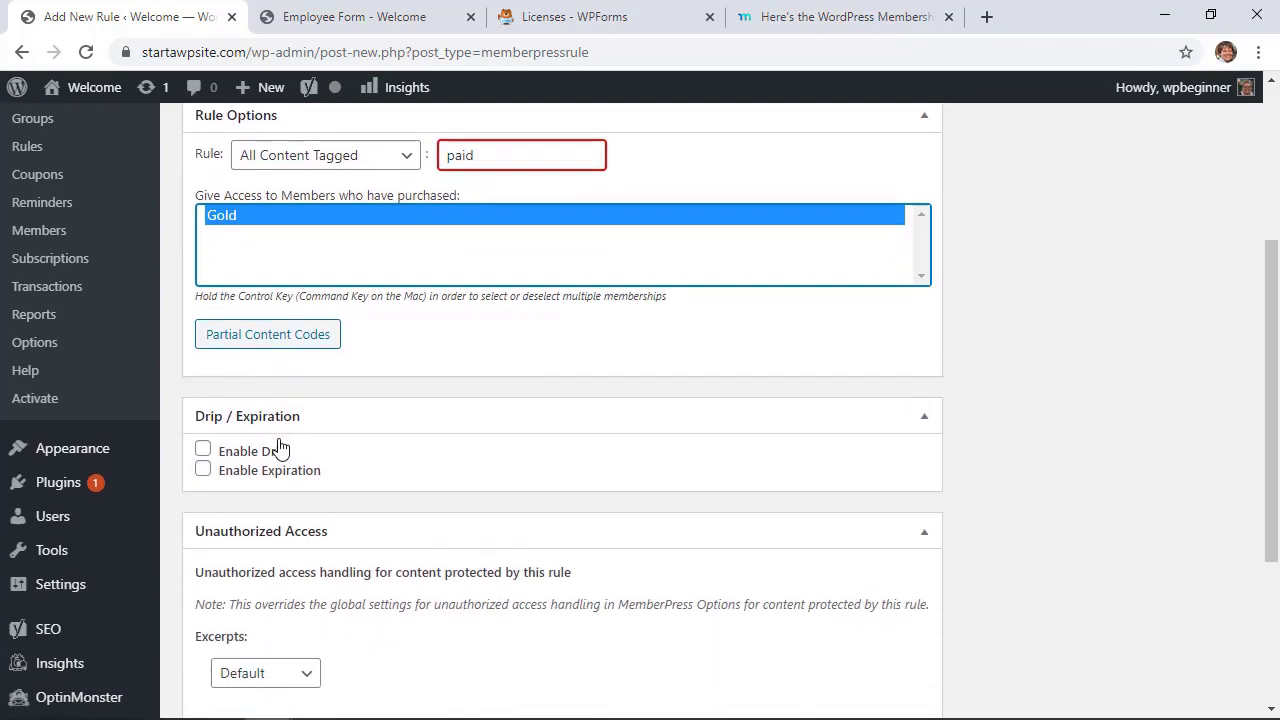
scroll(280, 448, "down", 2)
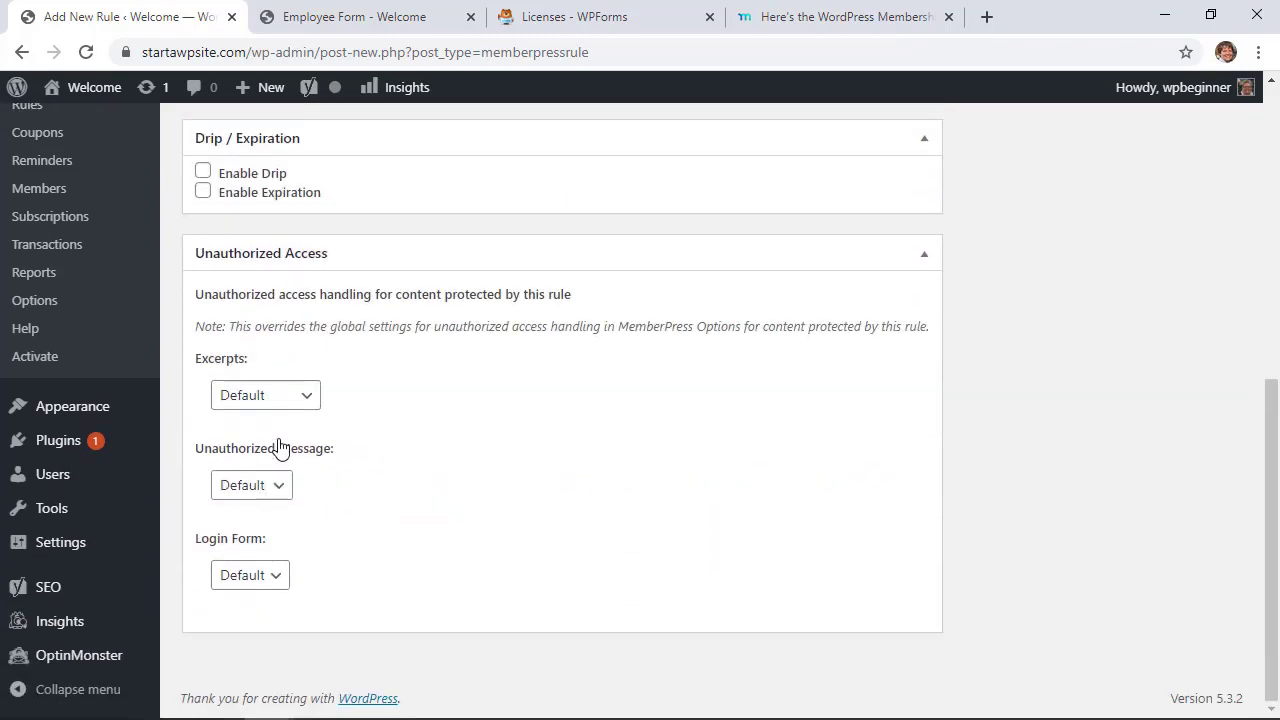
scroll(280, 448, "up", 6)
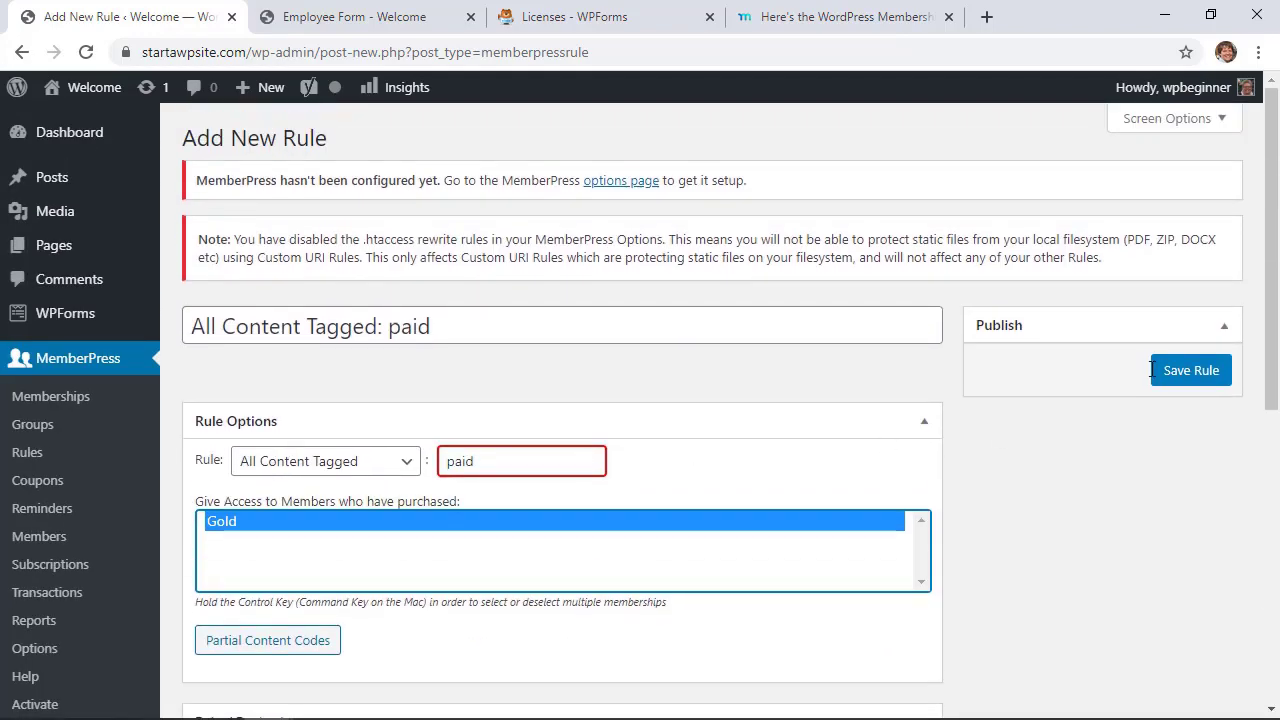
left_click(1172, 372)
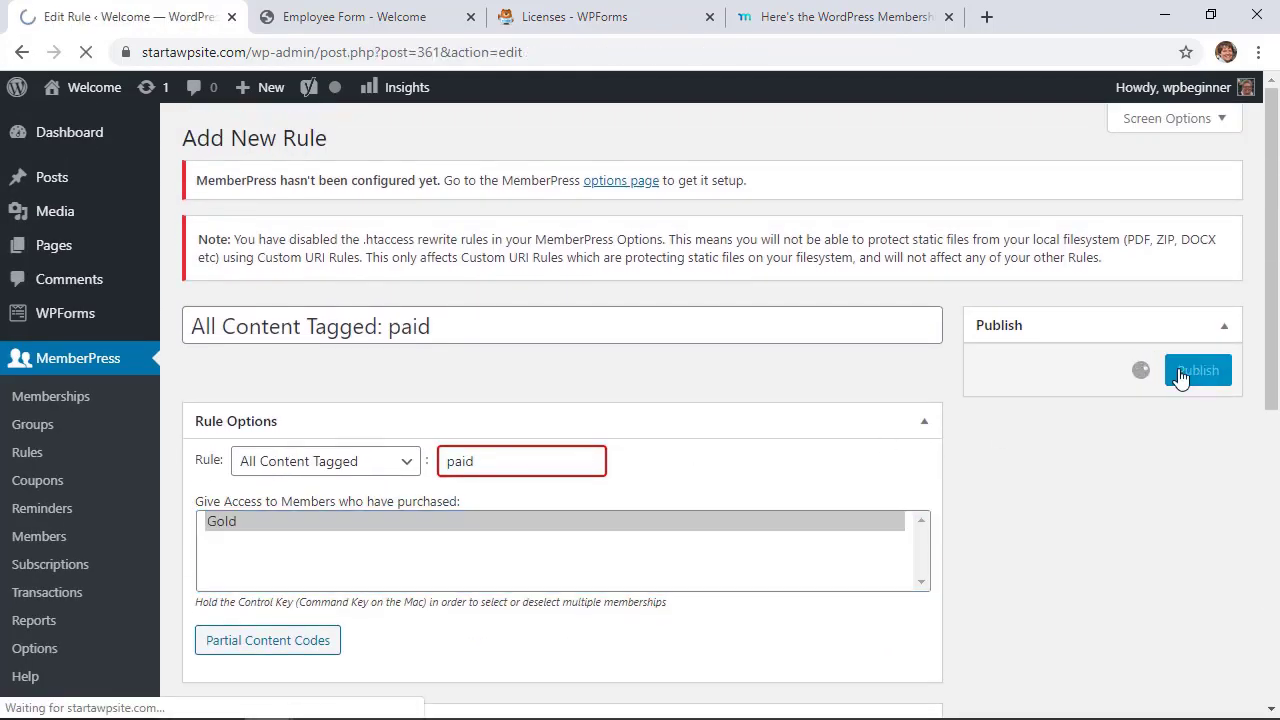